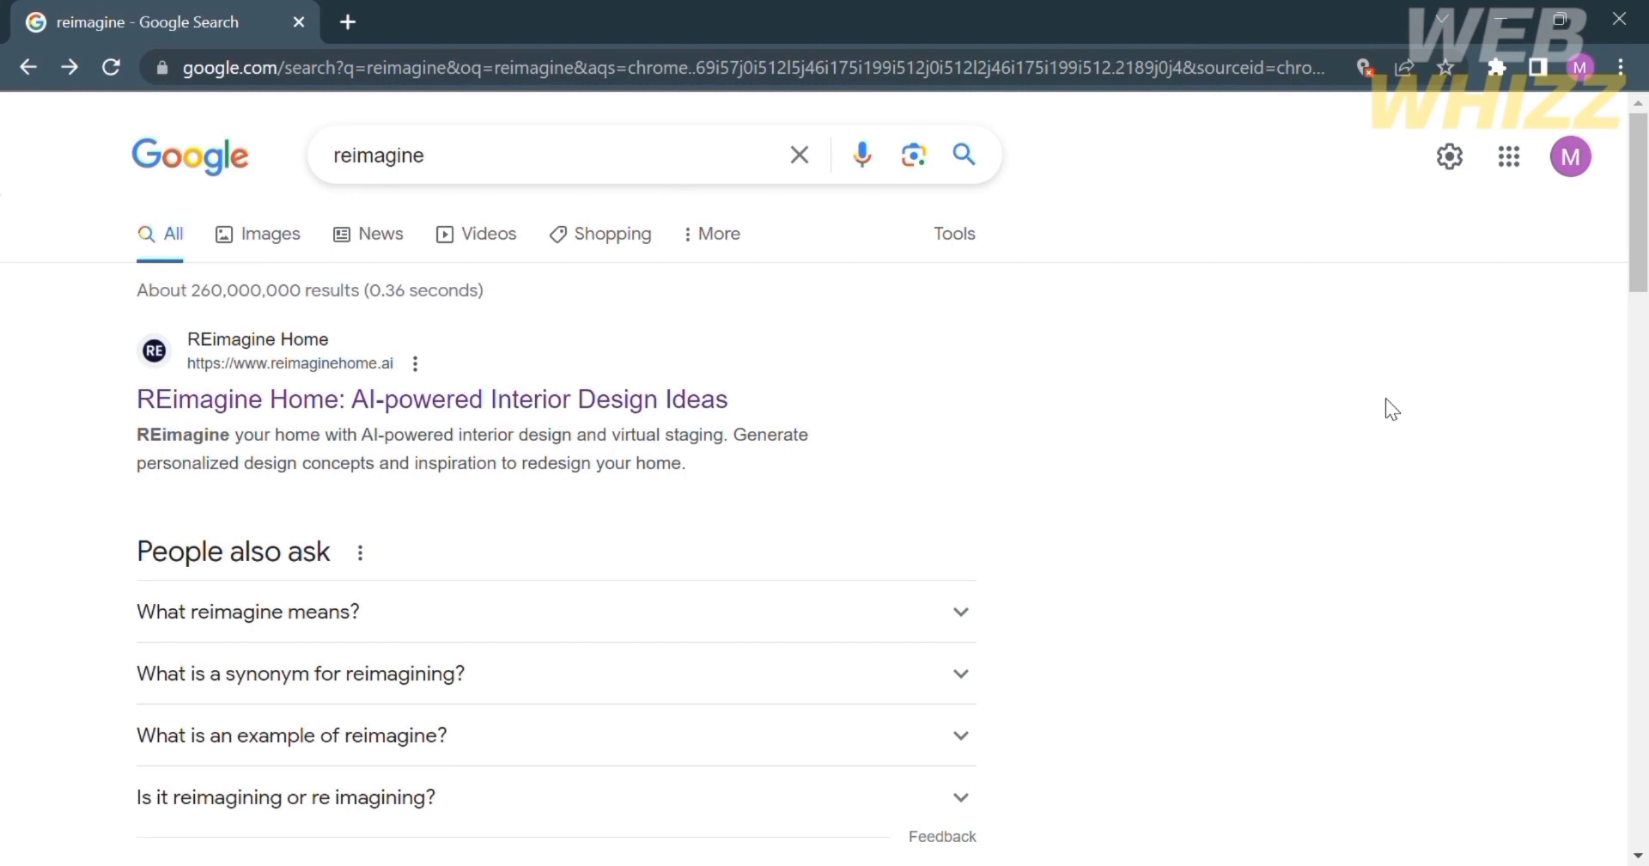
- Open the REimagine Home site from the search results and close its cookie banner
left_click(348, 400)
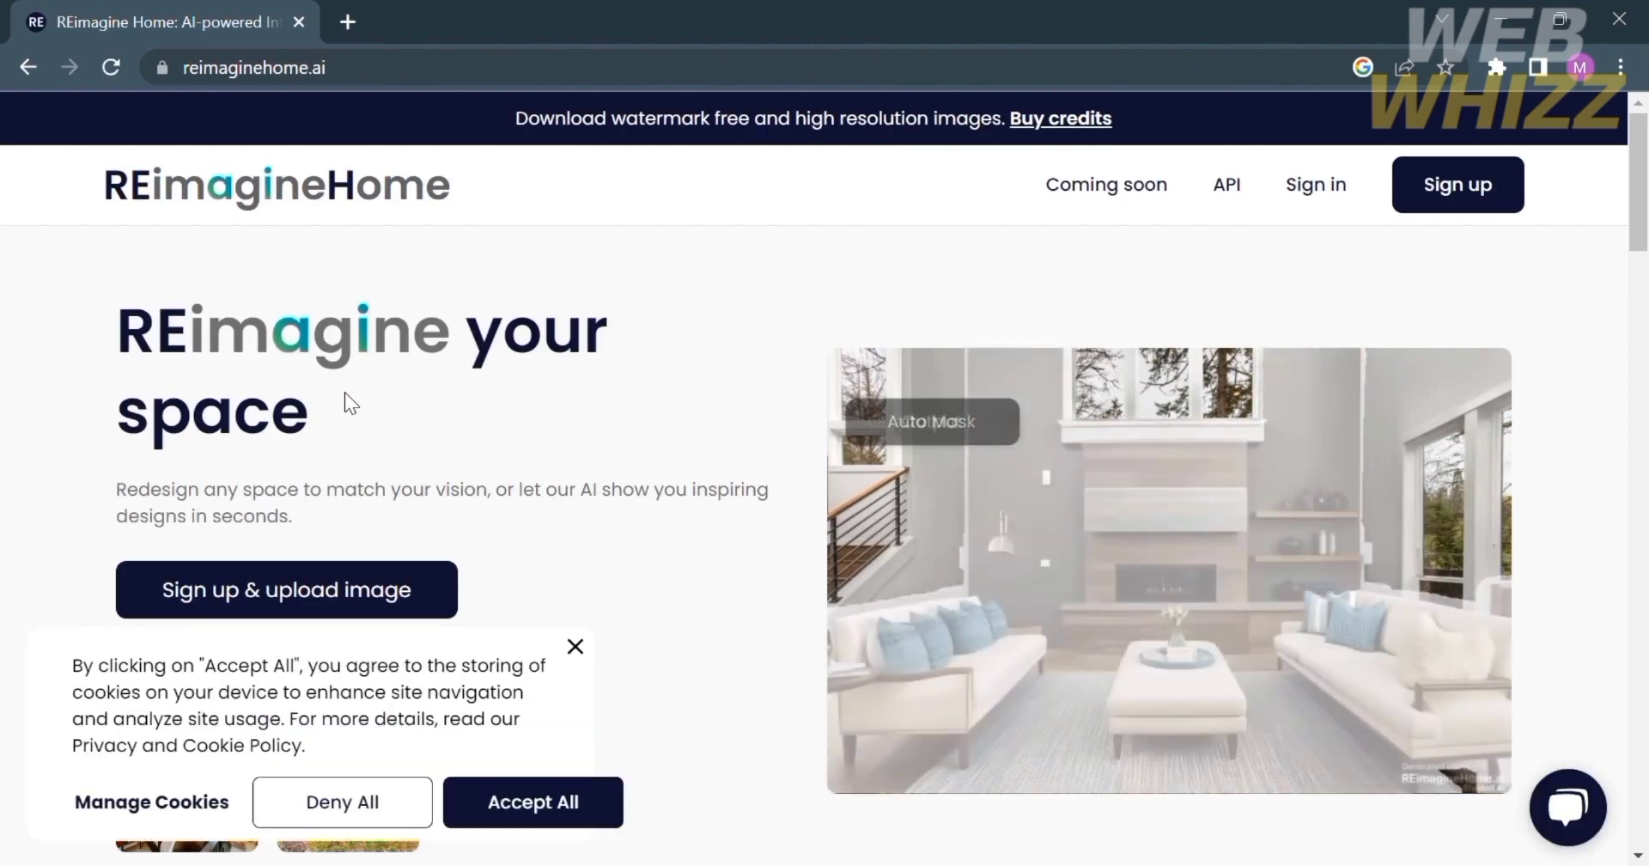
scroll(1484, 301, "down", 2)
scroll(1490, 309, "down", 2)
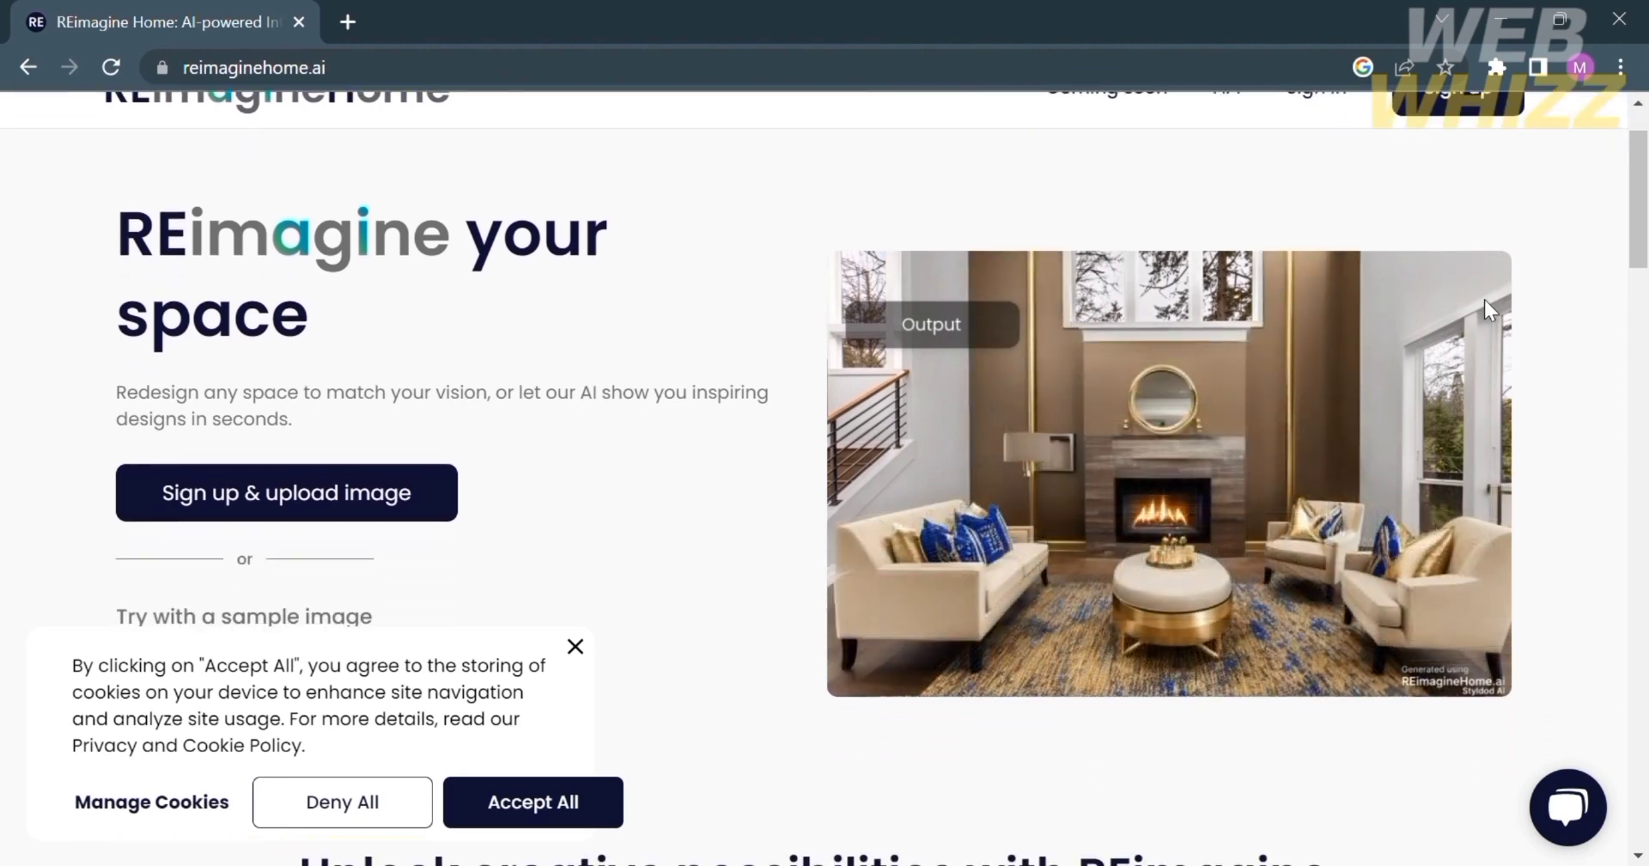
left_click(580, 646)
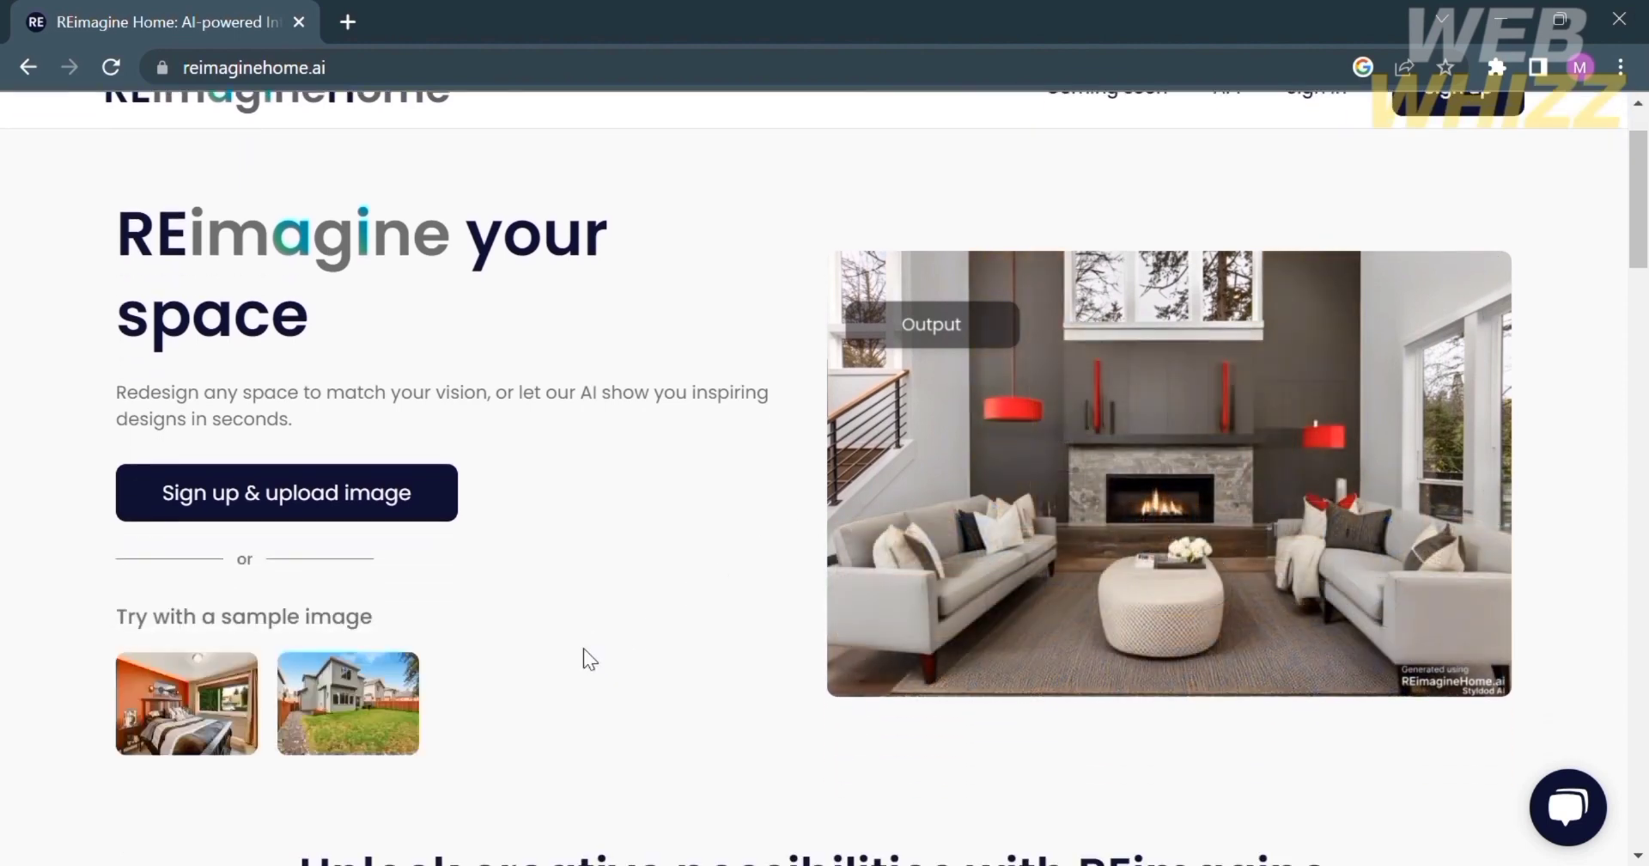
scroll(584, 647, "down", 1)
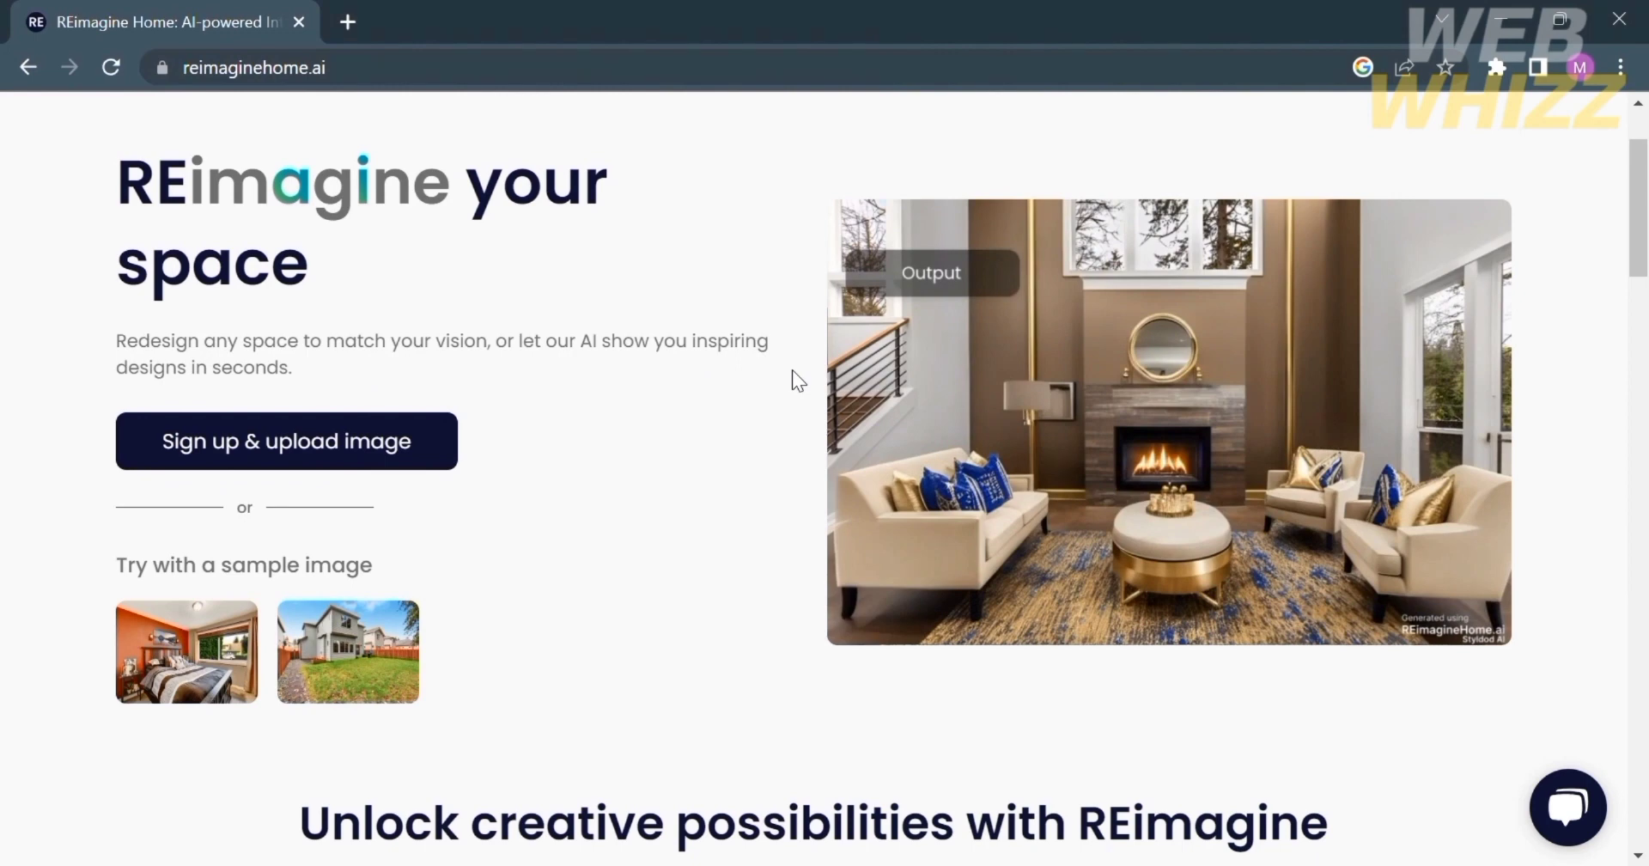
- Scroll past the 'Unlock creative possibilities' cards to the 'Transform your furnished room' section
scroll(676, 467, "down", 6)
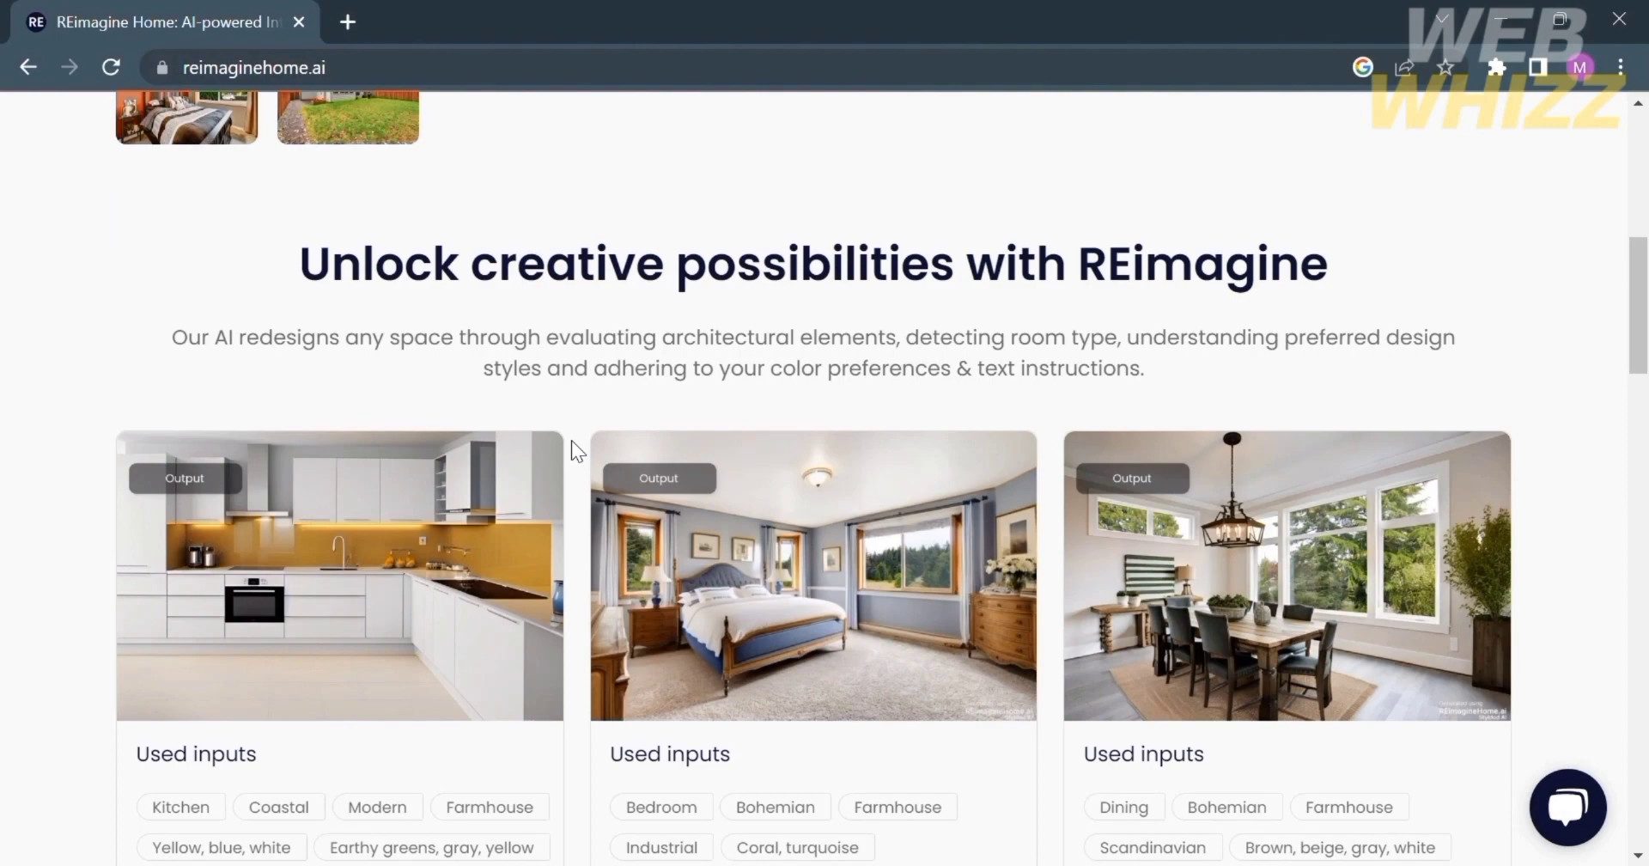
scroll(983, 735, "down", 1)
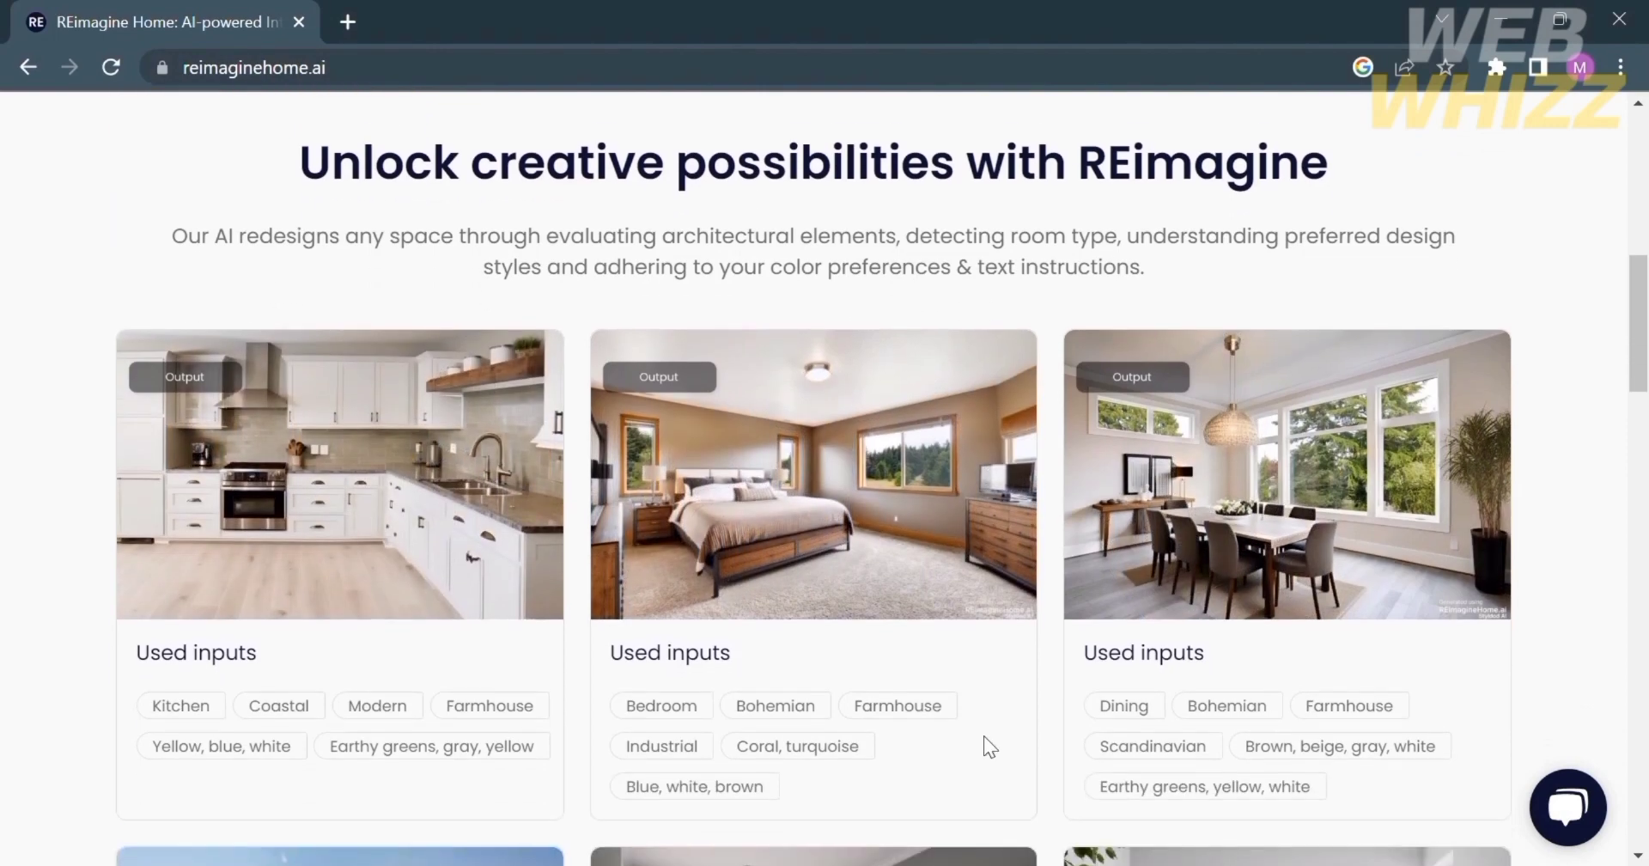
scroll(982, 735, "down", 1)
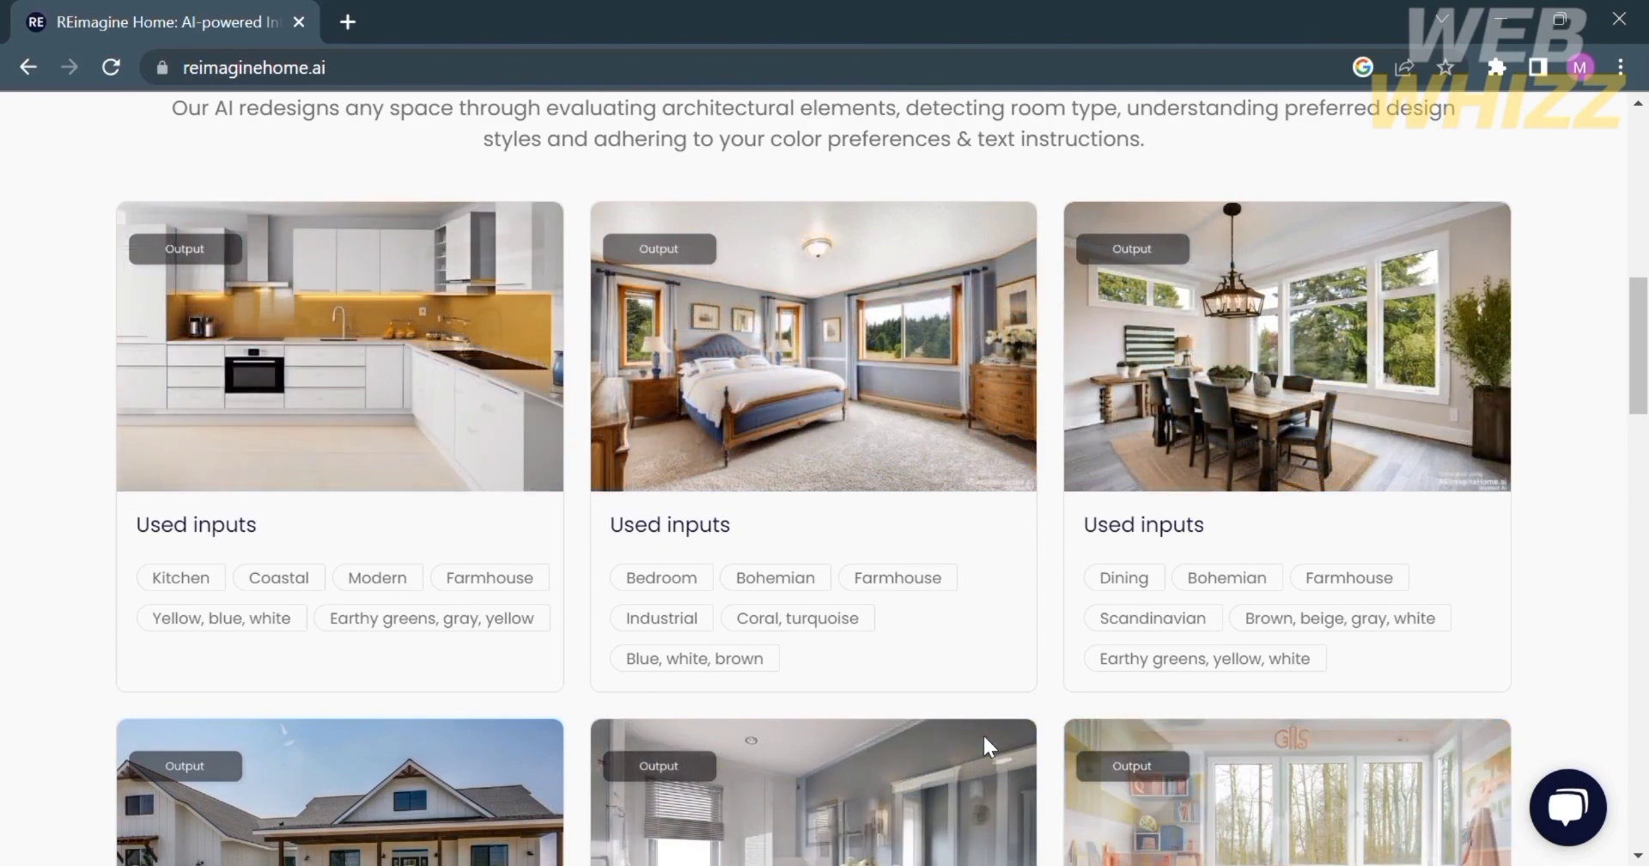
scroll(983, 735, "down", 5)
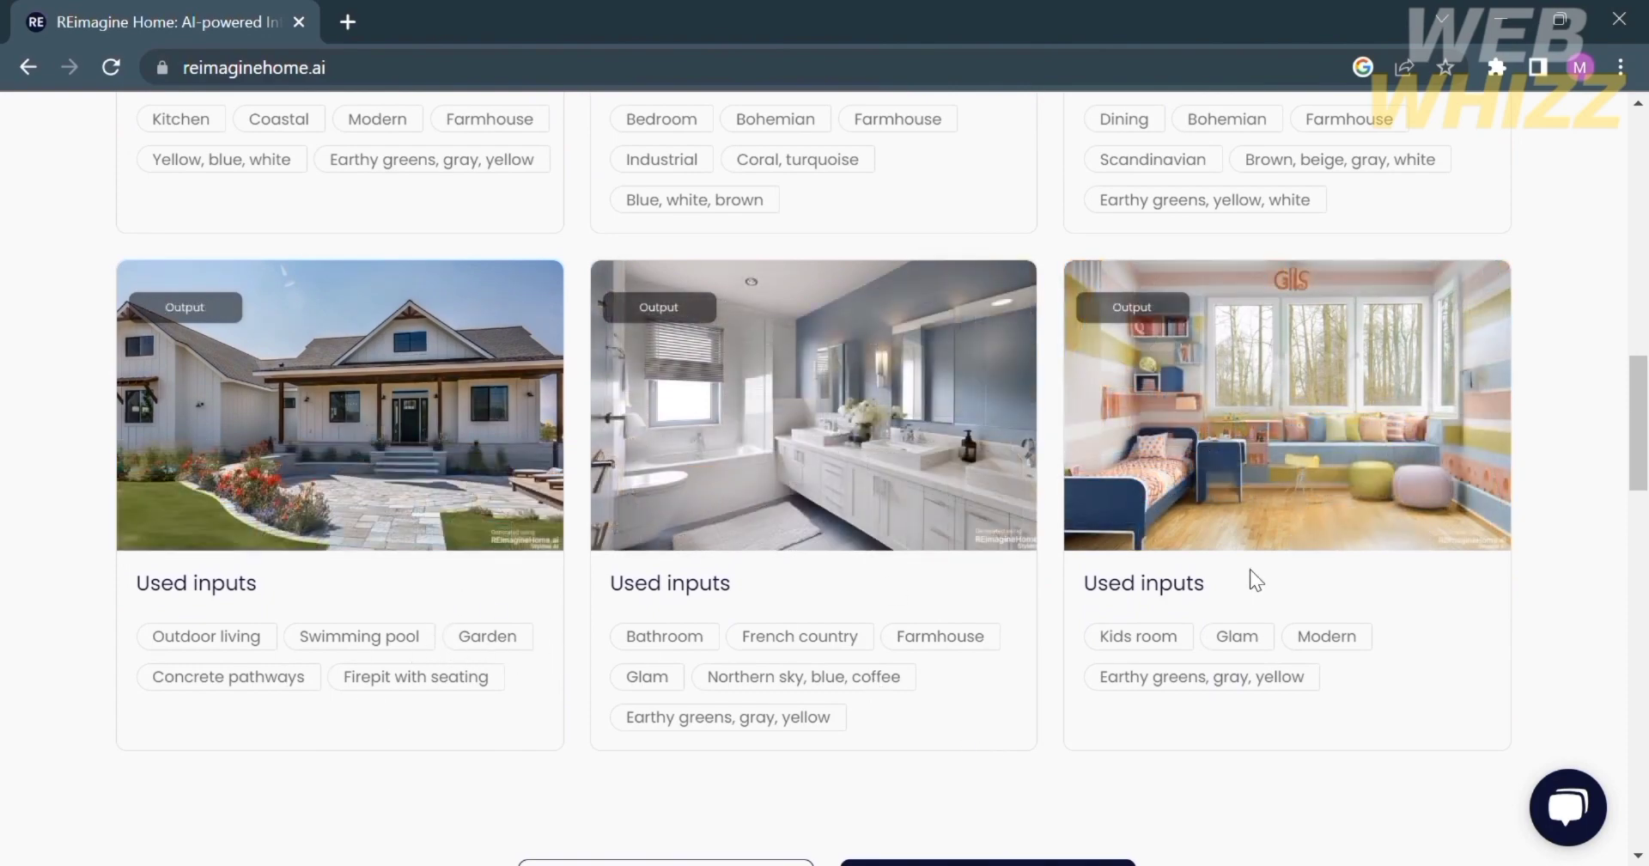
scroll(1249, 568, "down", 5)
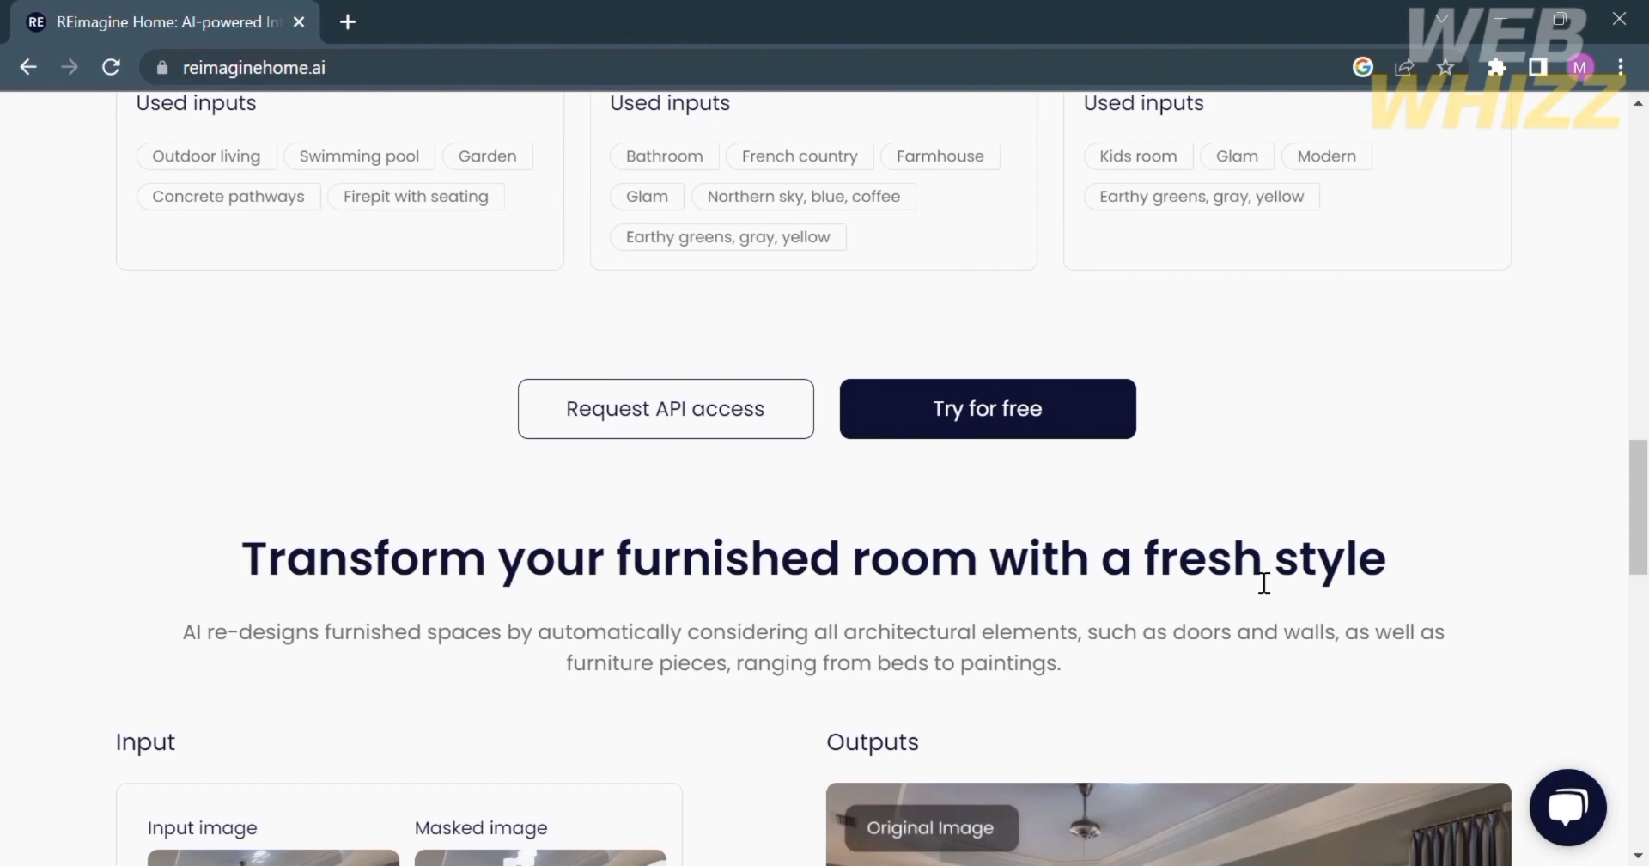
scroll(1264, 582, "down", 3)
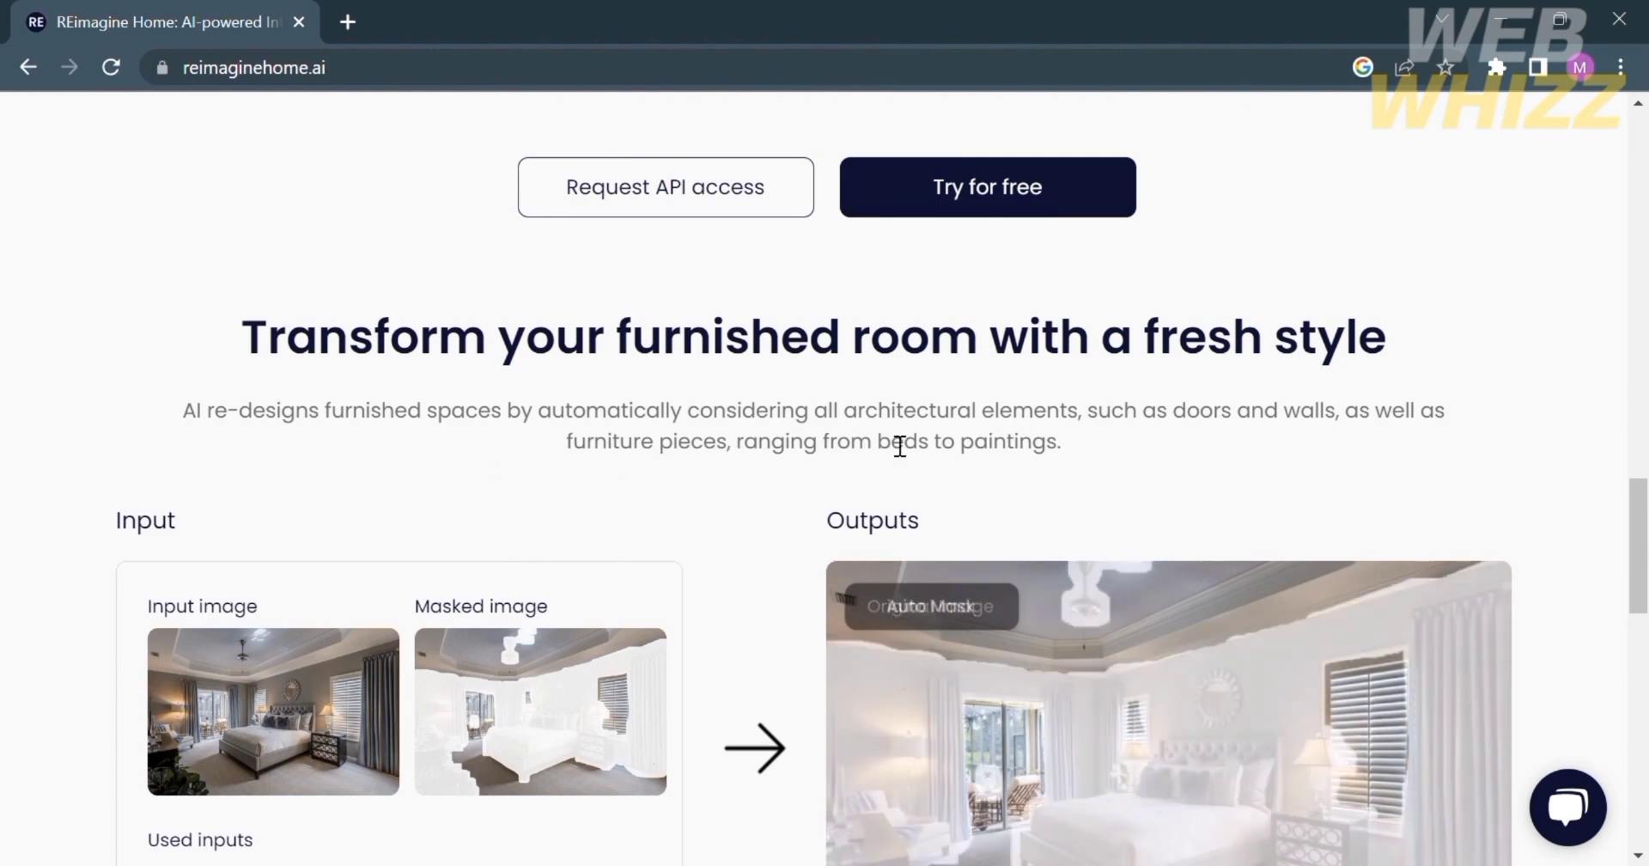
- Scroll past the bedroom restyling example to the 'AI-powered landscaping & patio design' section
scroll(1202, 481, "down", 2)
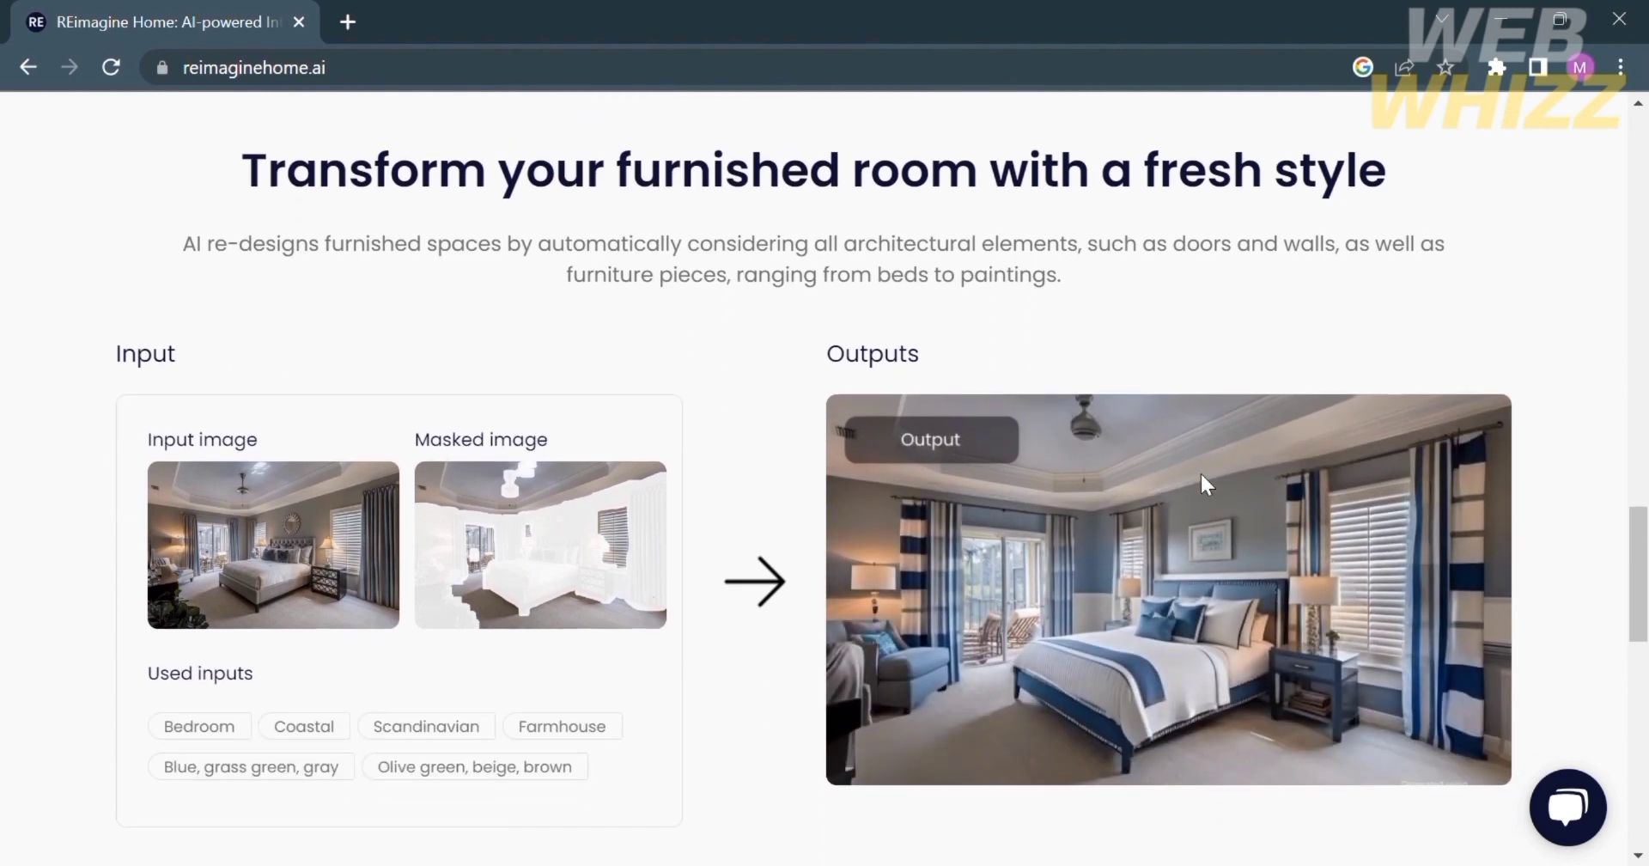
scroll(1199, 471, "down", 1)
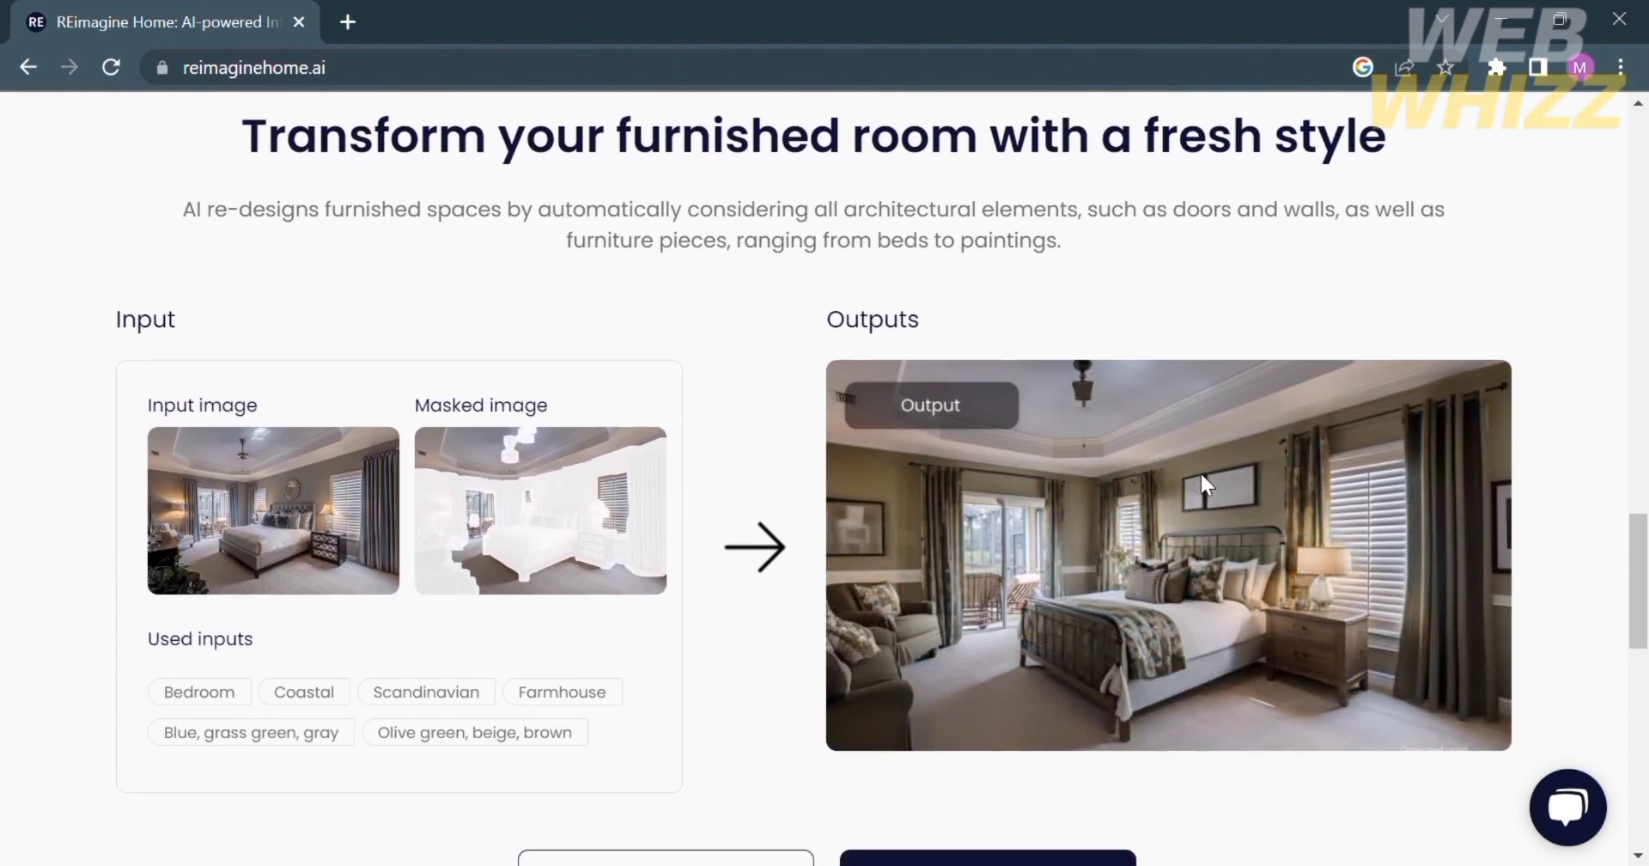
scroll(1200, 478, "down", 2)
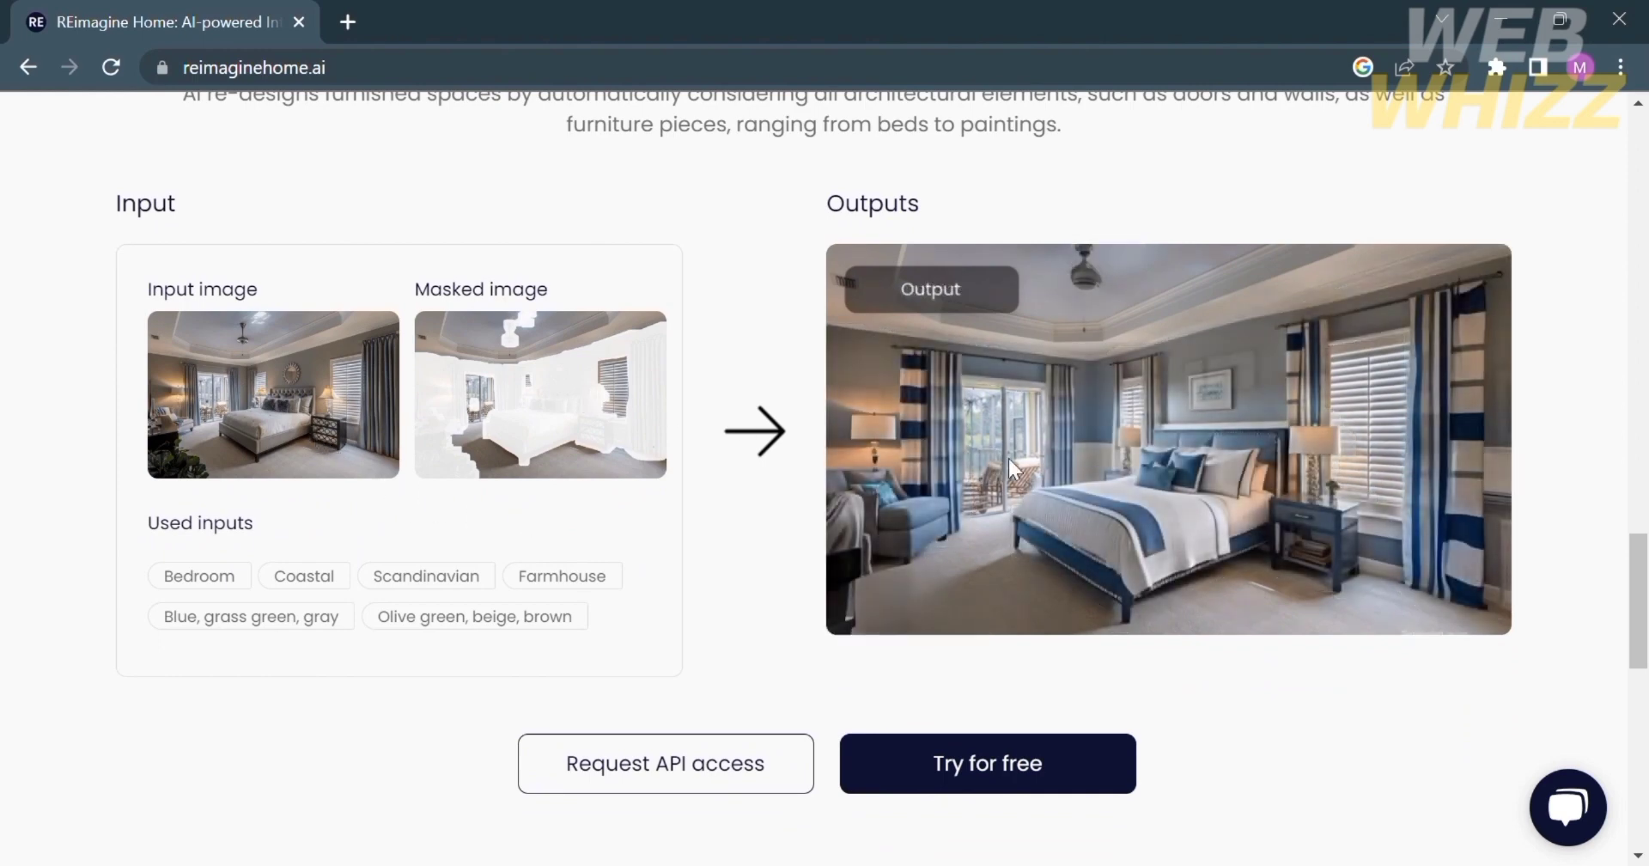
scroll(1074, 470, "down", 4)
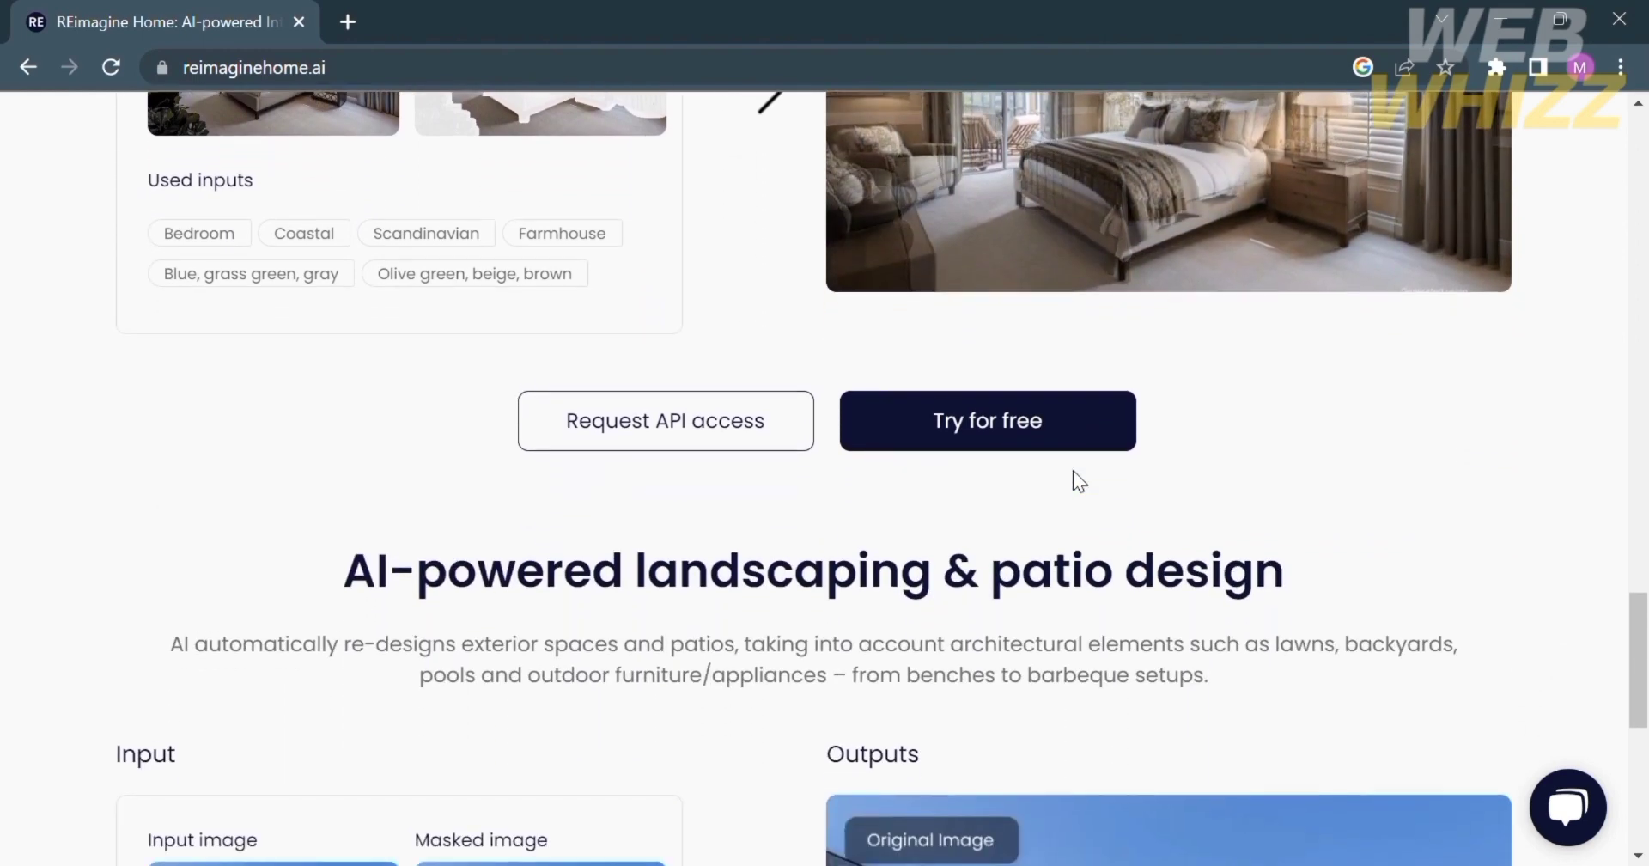
scroll(1072, 471, "down", 3)
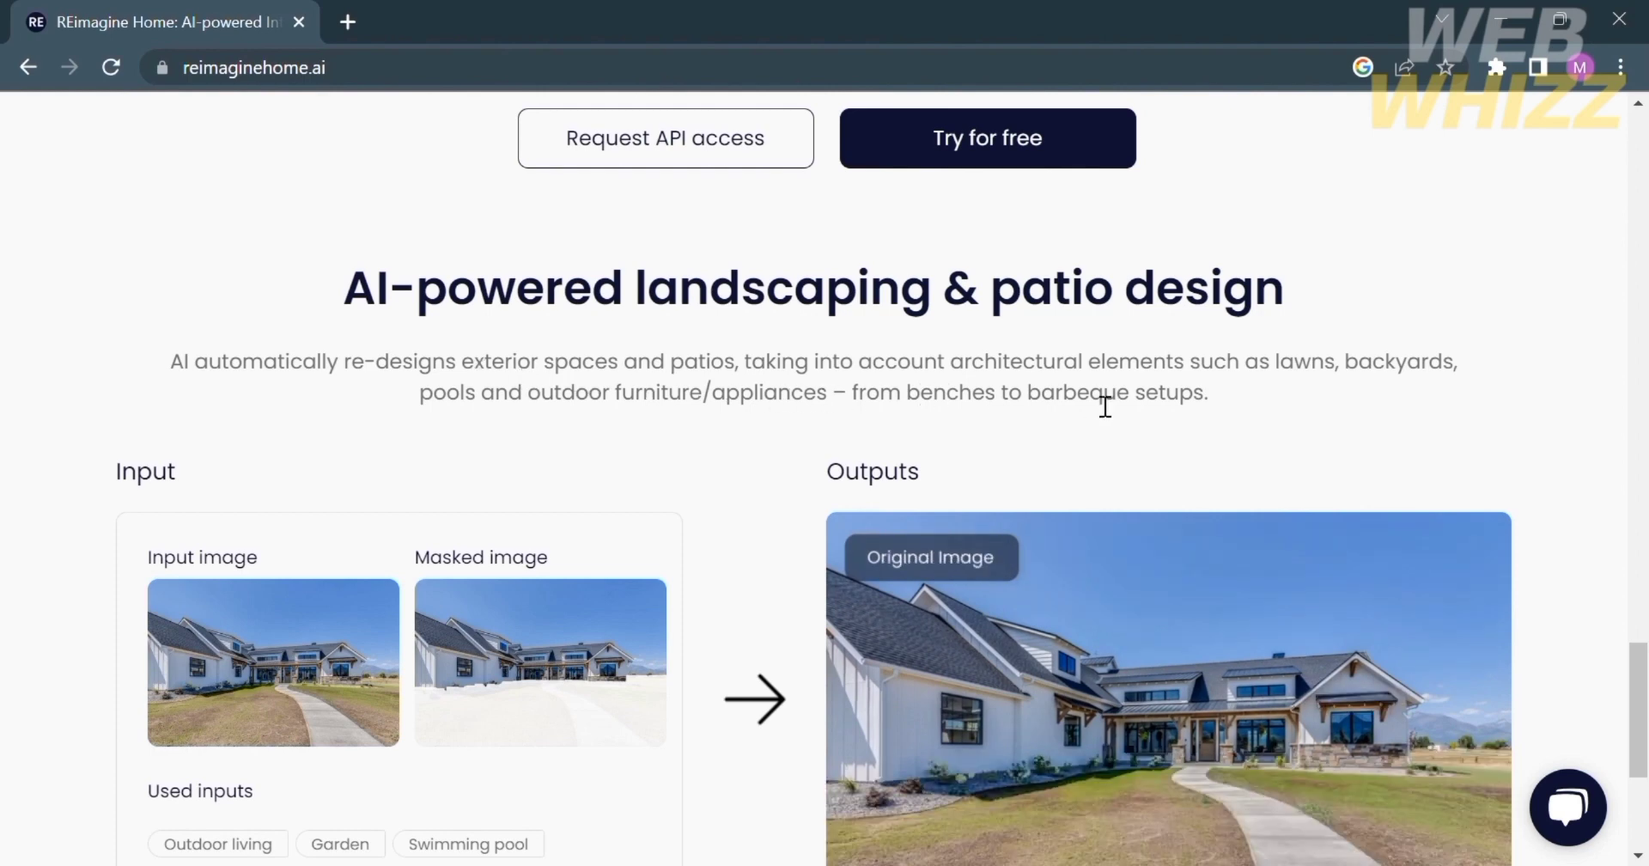
- Scroll past the landscaping examples to the footer, then back up to 'REimagine your space'
scroll(1322, 410, "down", 2)
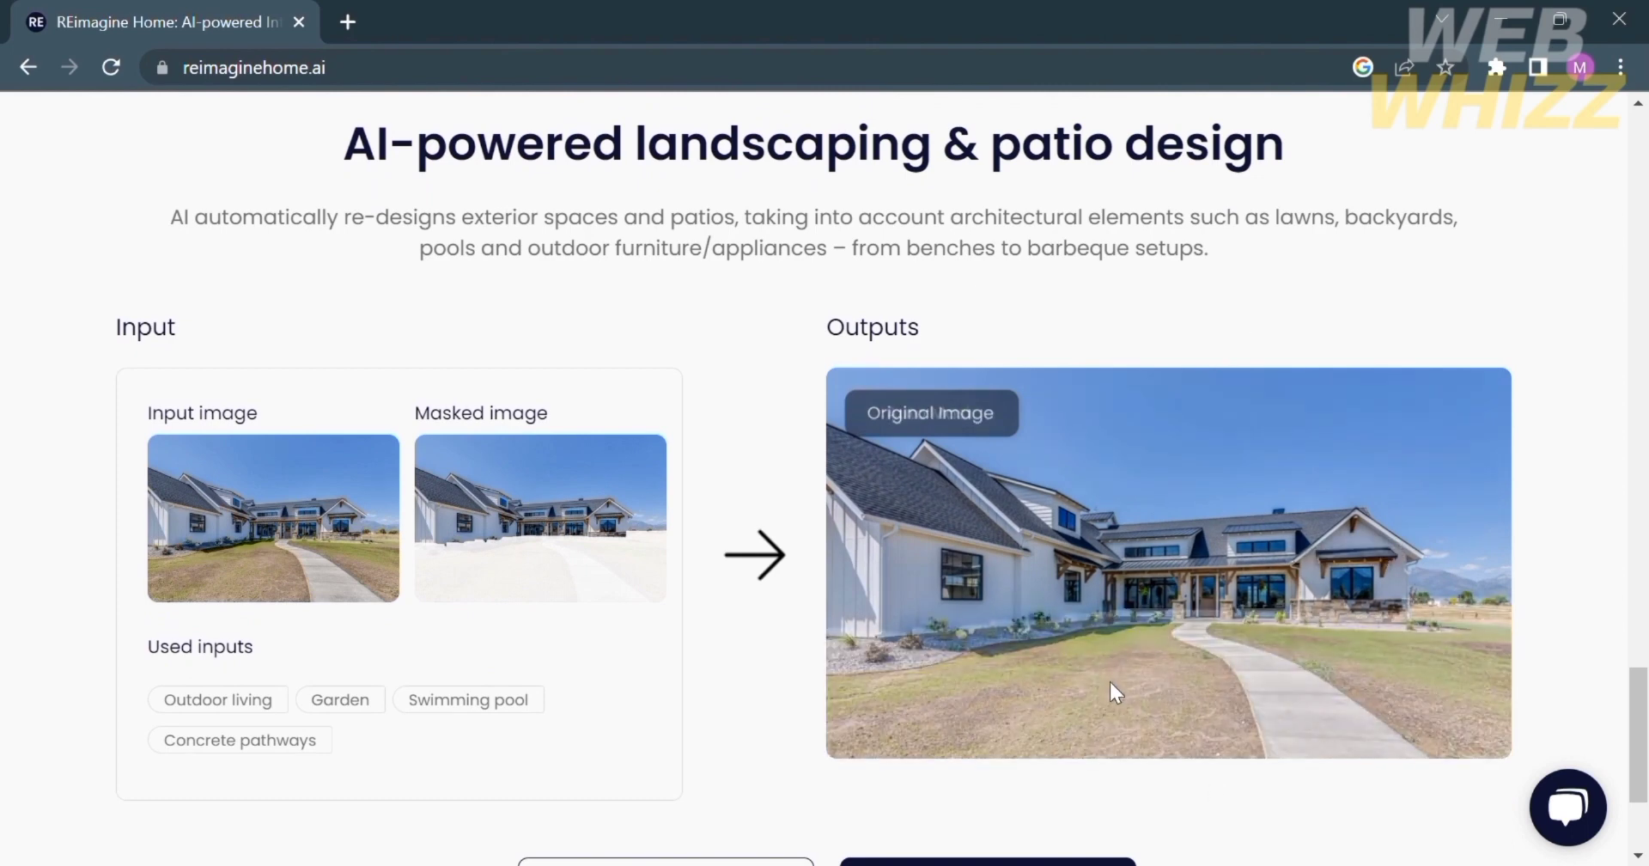
scroll(1318, 659, "down", 1)
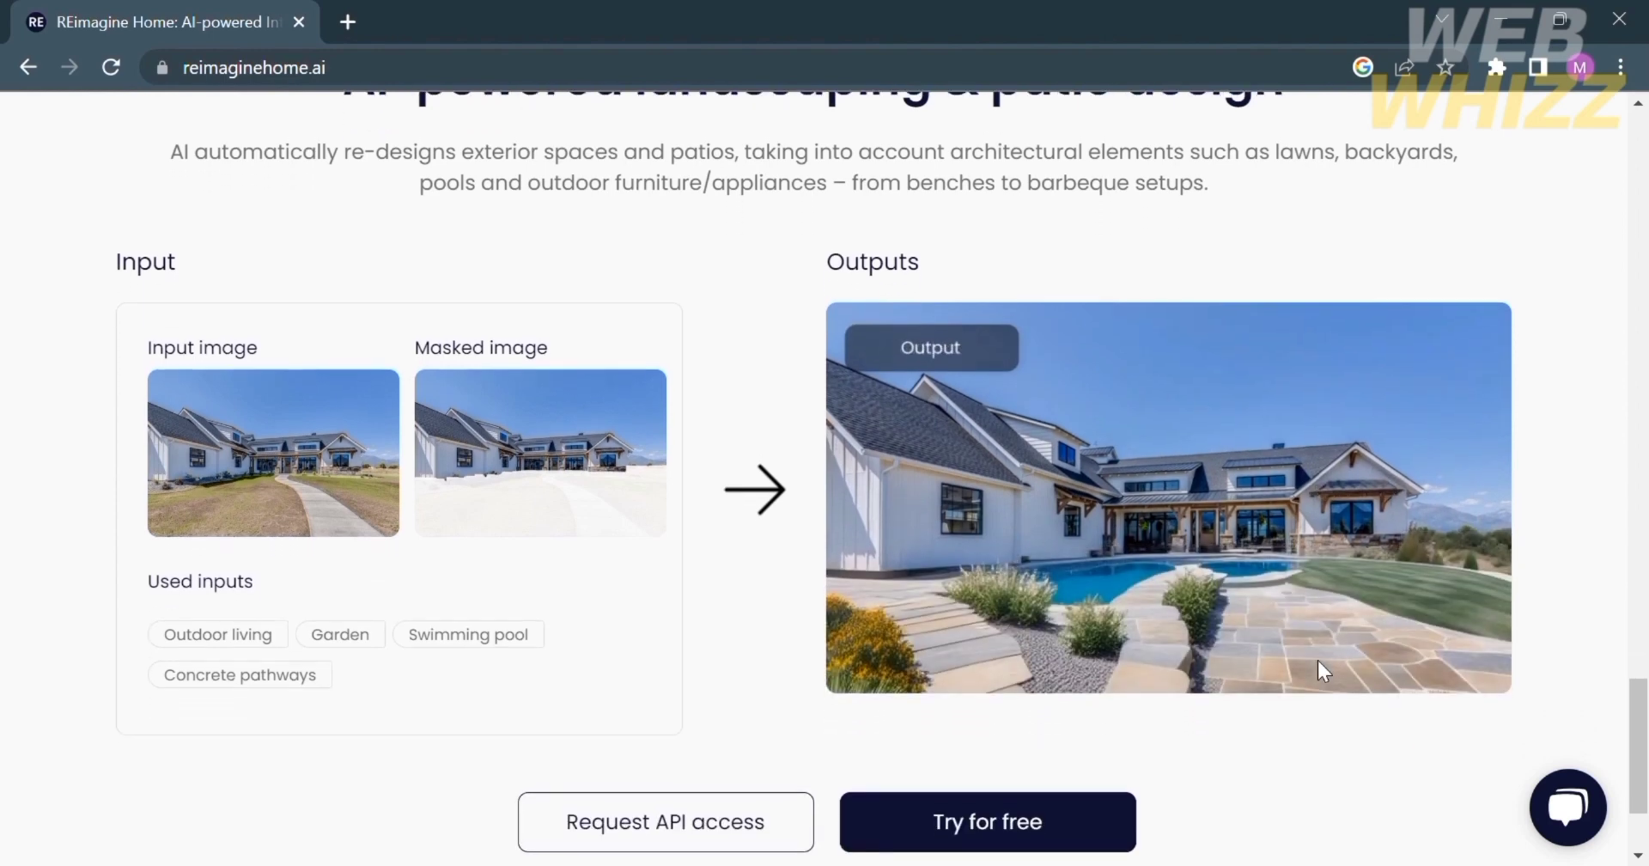
scroll(1318, 661, "down", 2)
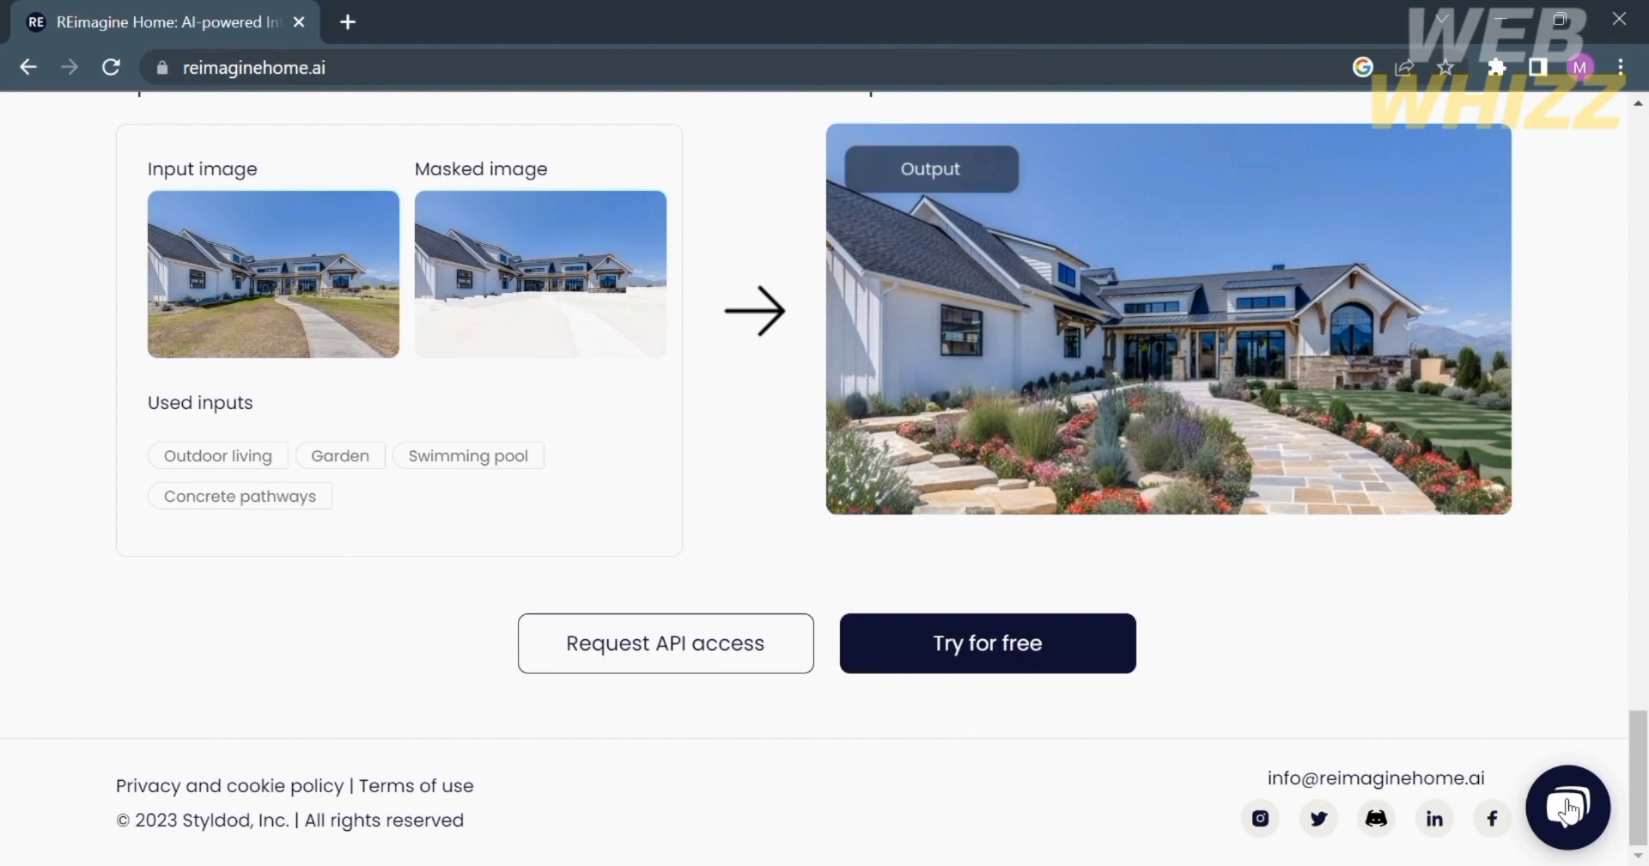
scroll(1564, 545, "up", 20)
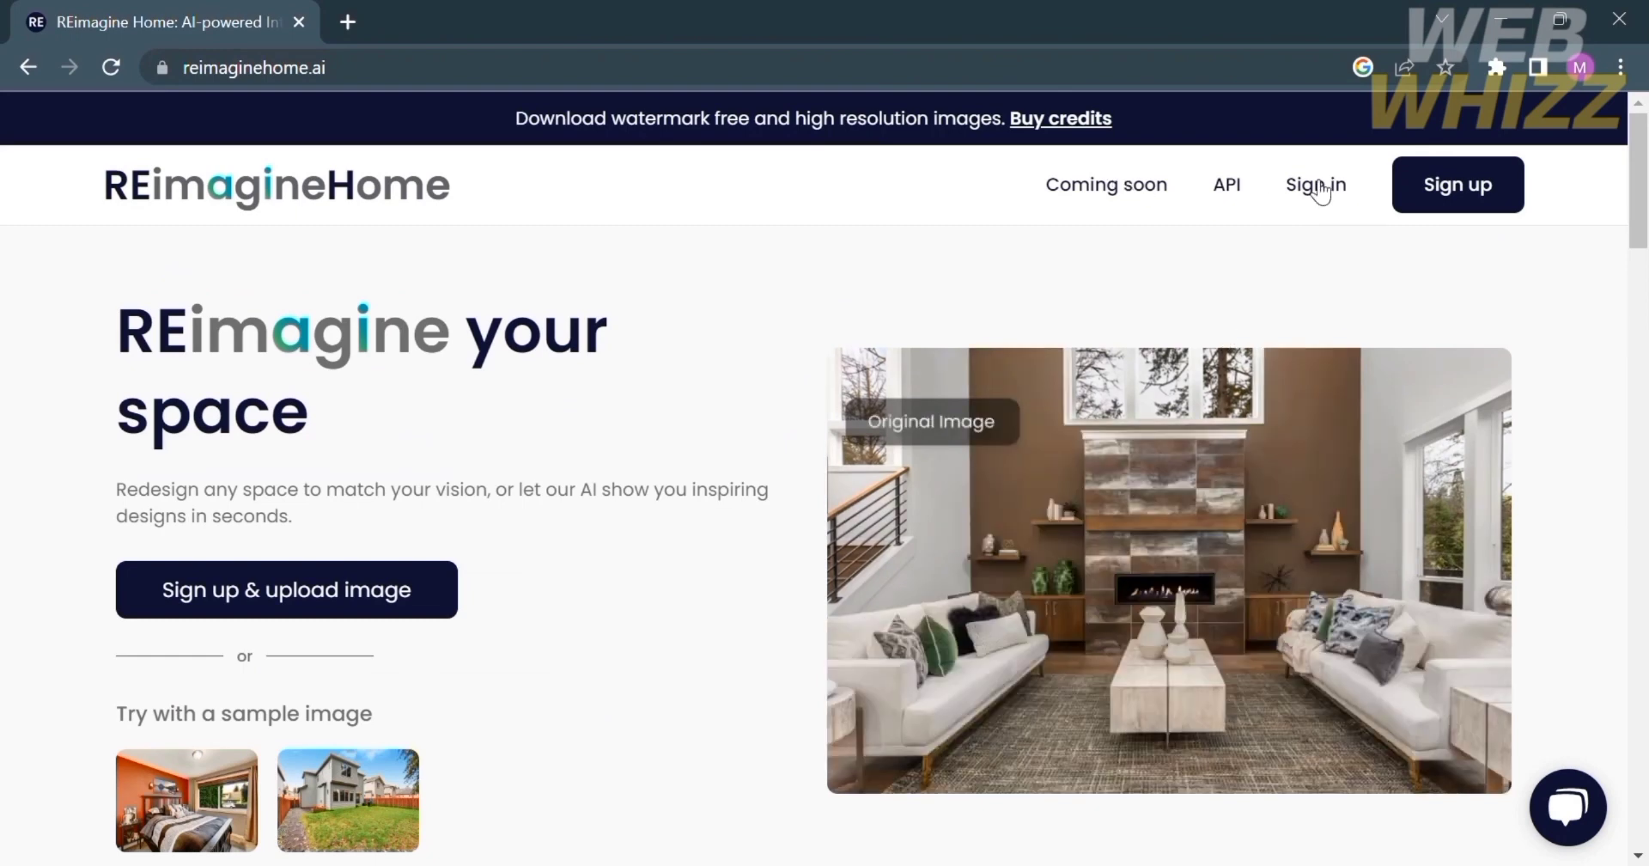
- Sign up for a REimagine Home account using the Google account
left_click(1448, 186)
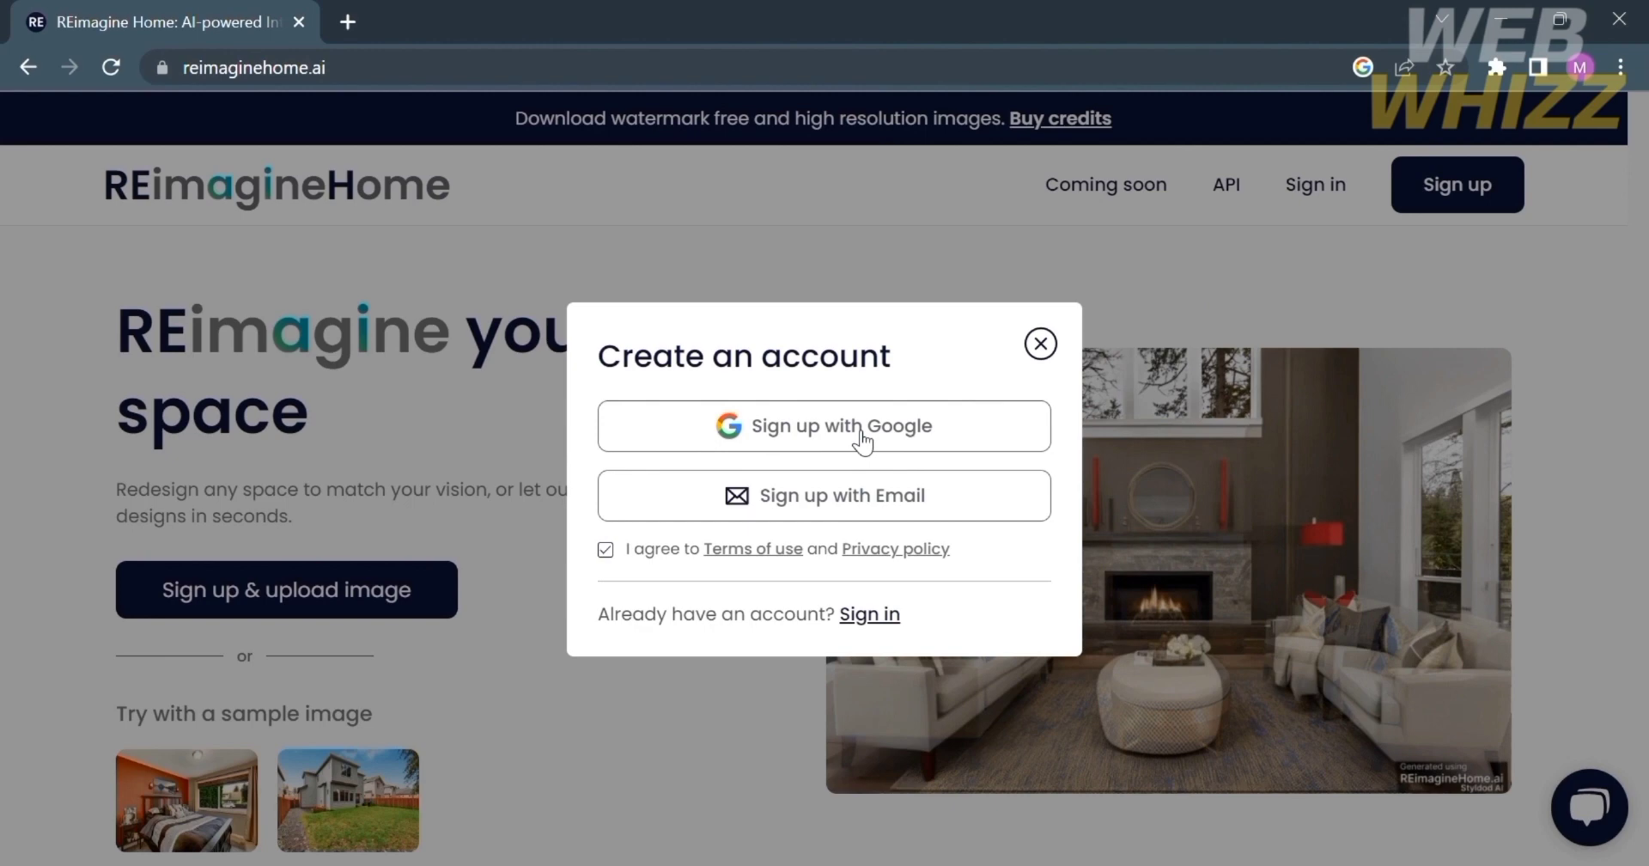
left_click(862, 440)
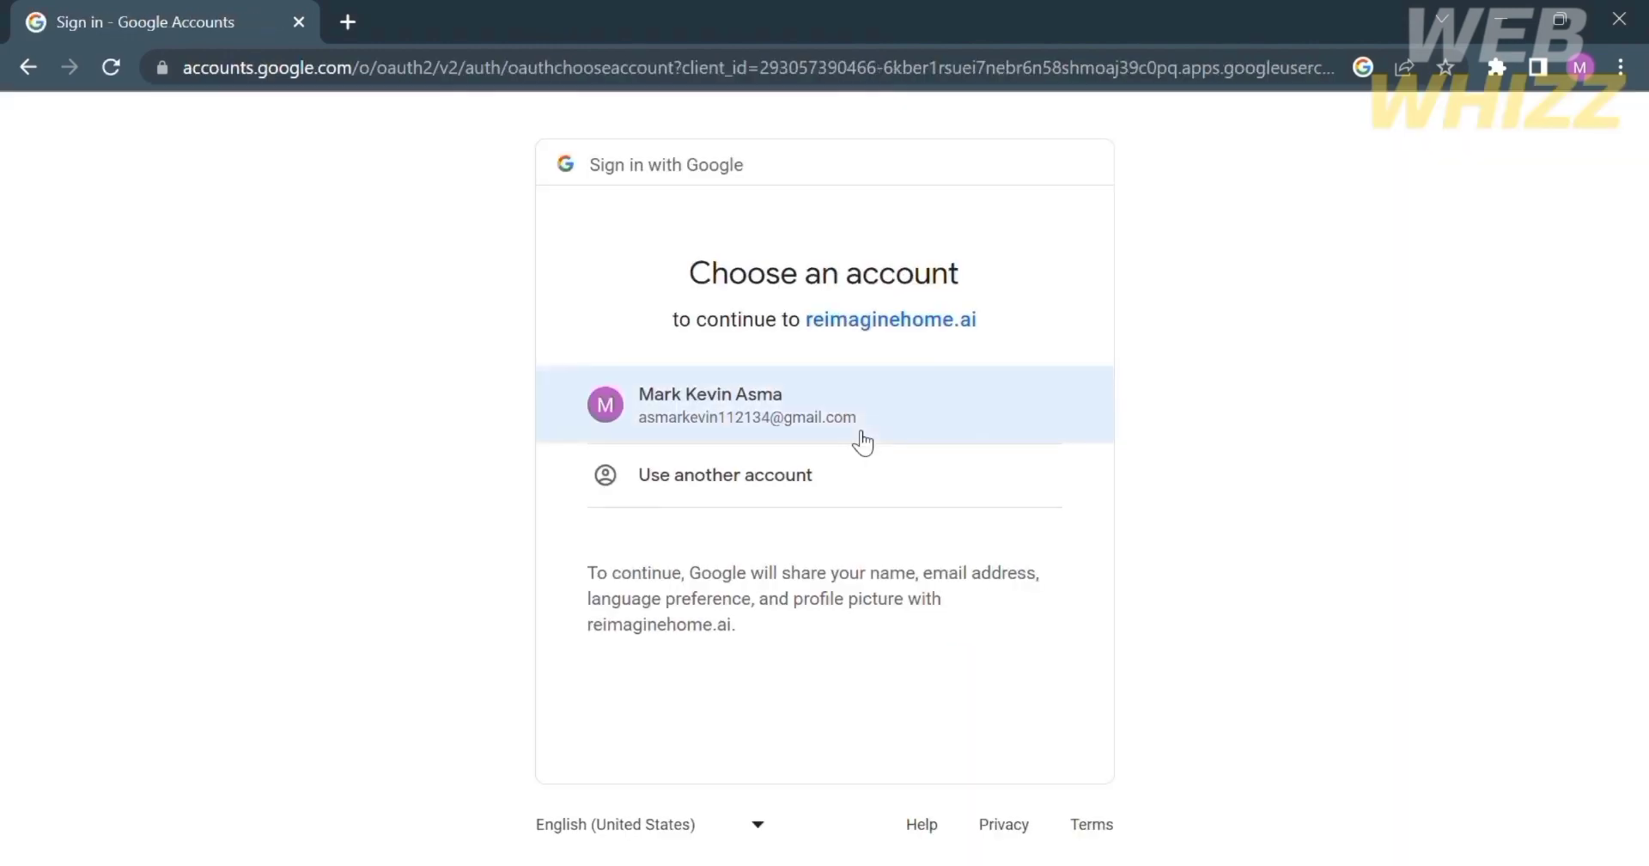
left_click(778, 399)
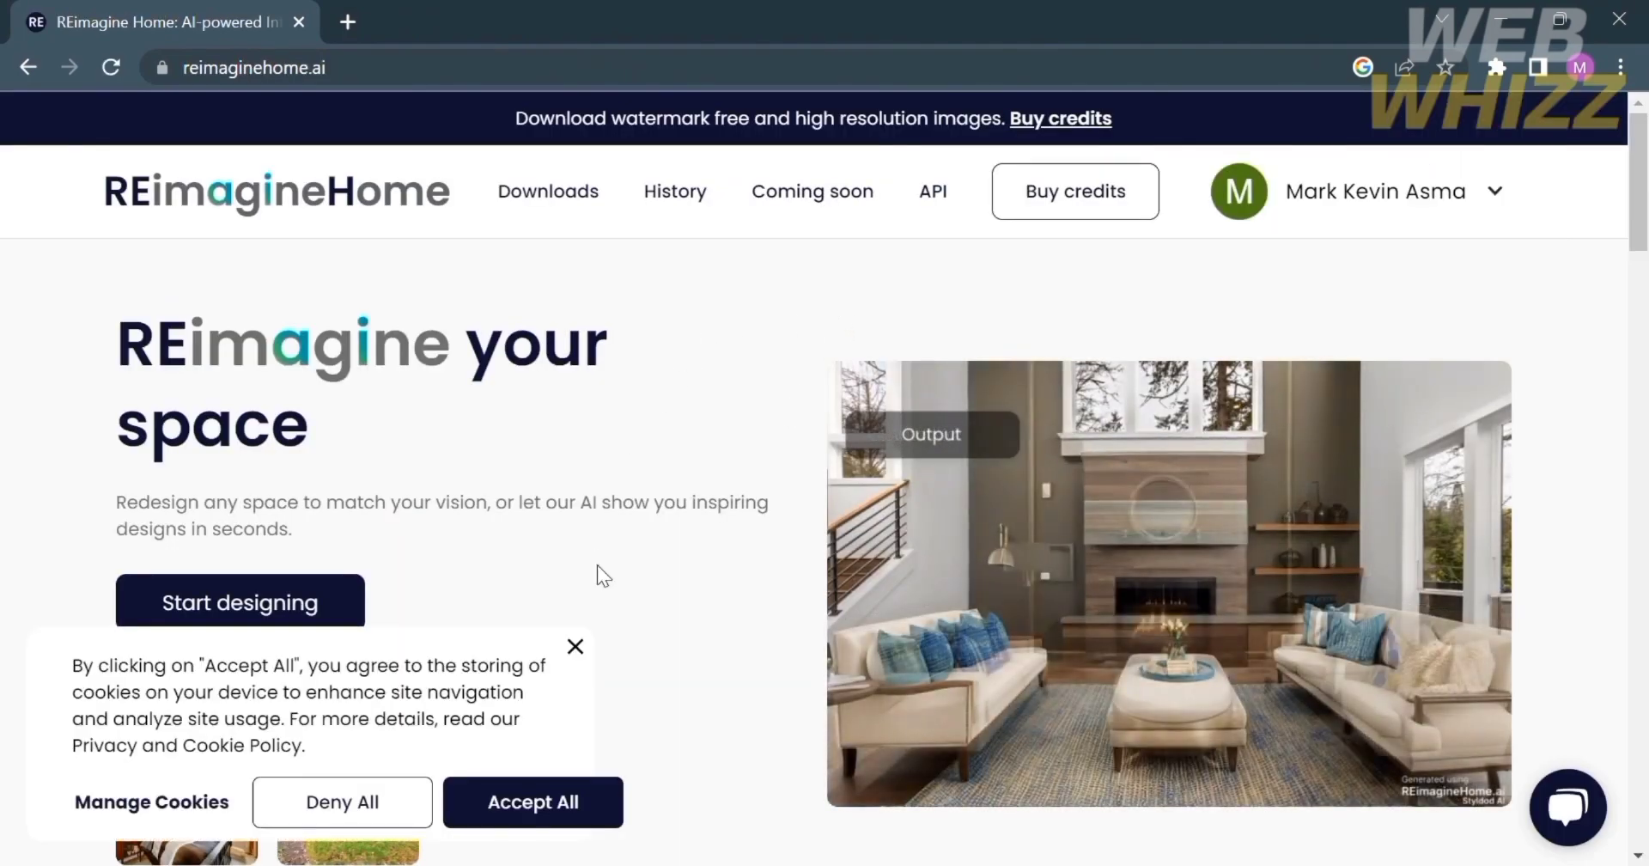
- Close the cookie banner on the signed-in home page and return to the top
left_click(575, 646)
scroll(579, 644, "down", 8)
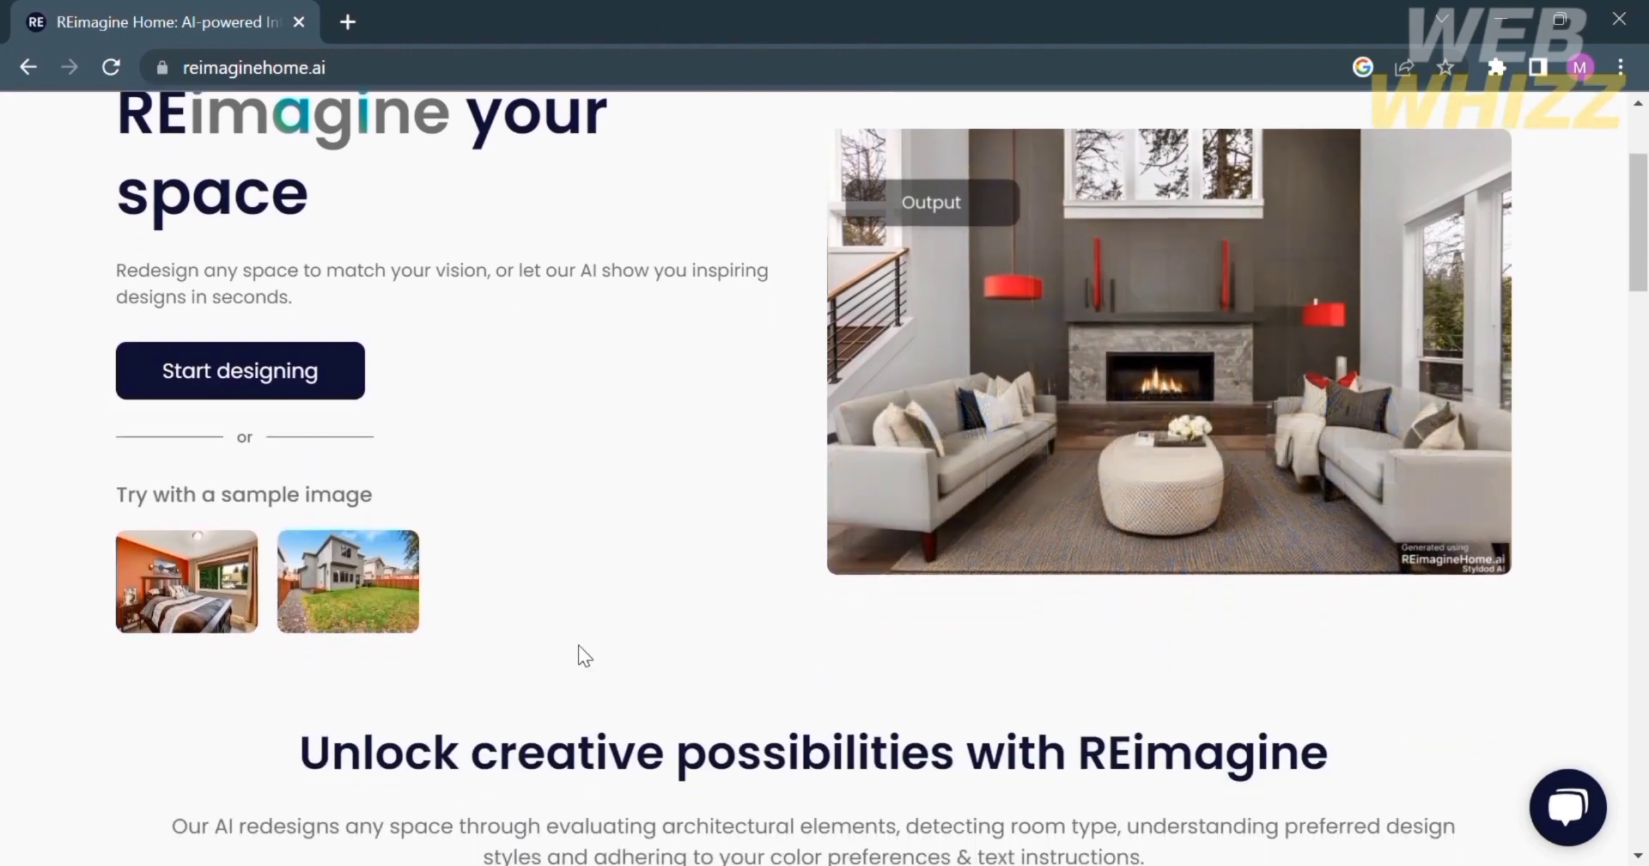
scroll(592, 658, "up", 6)
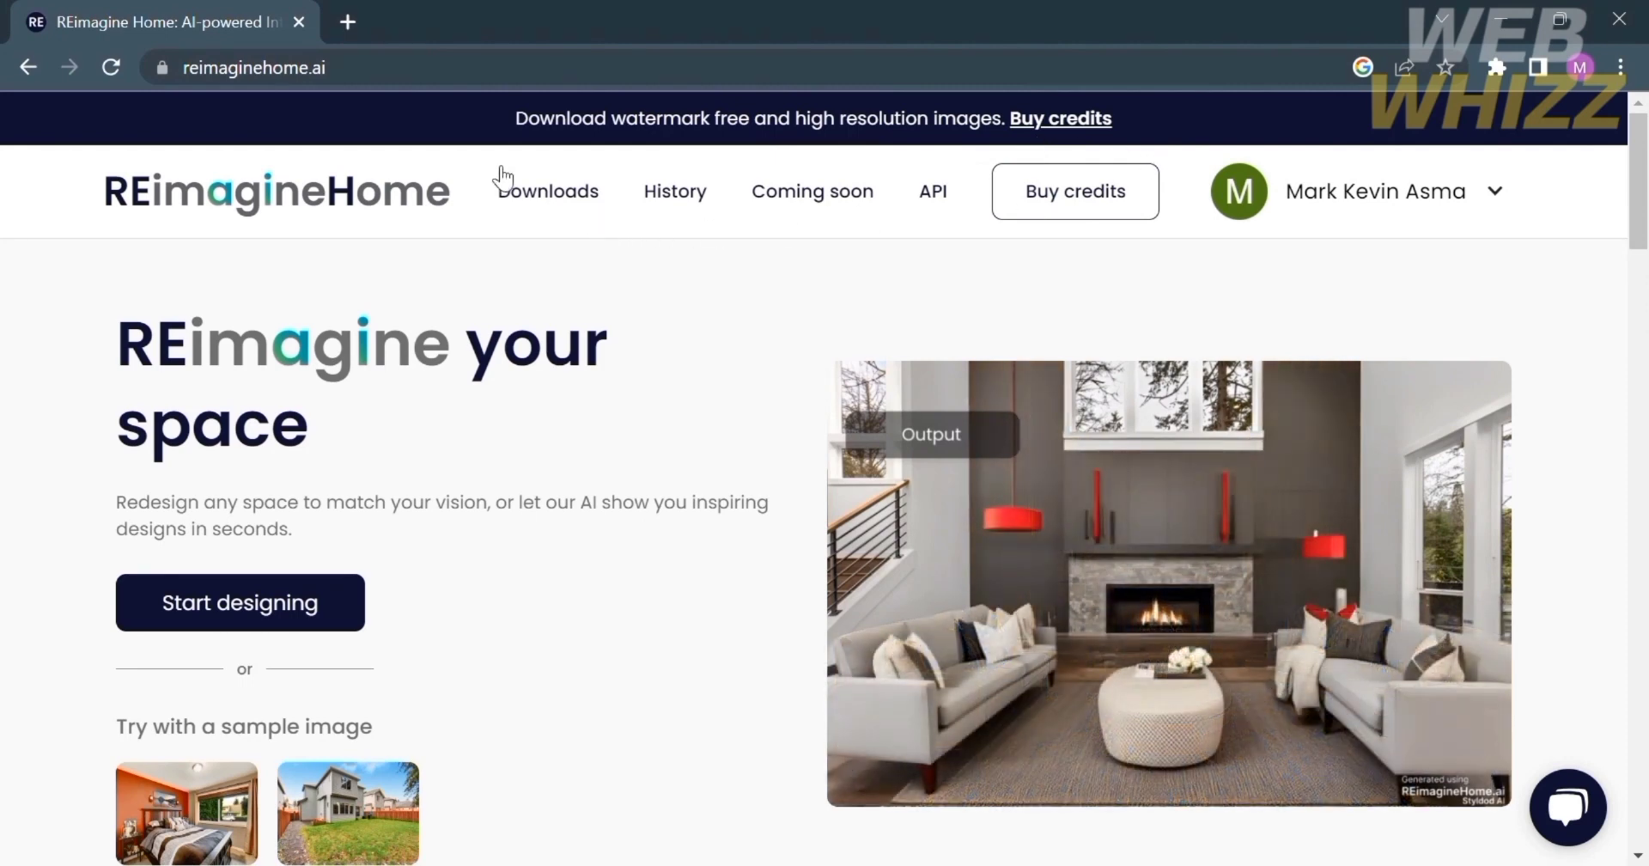
- Check the empty Downloads, History and Favorites pages, then go to the Coming soon features list
left_click(549, 192)
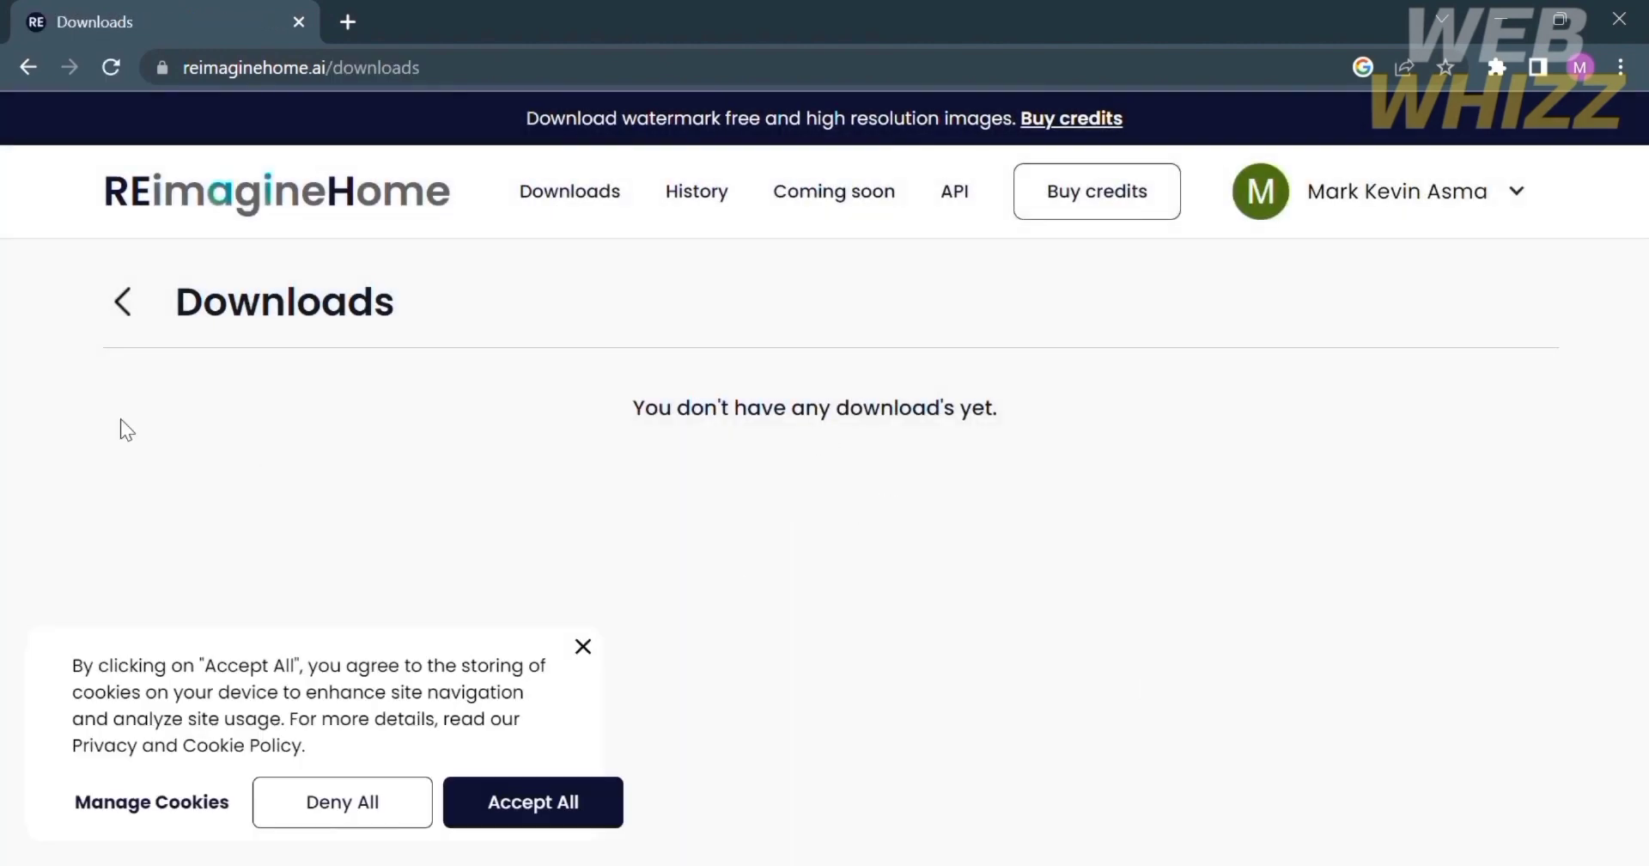
left_click(682, 208)
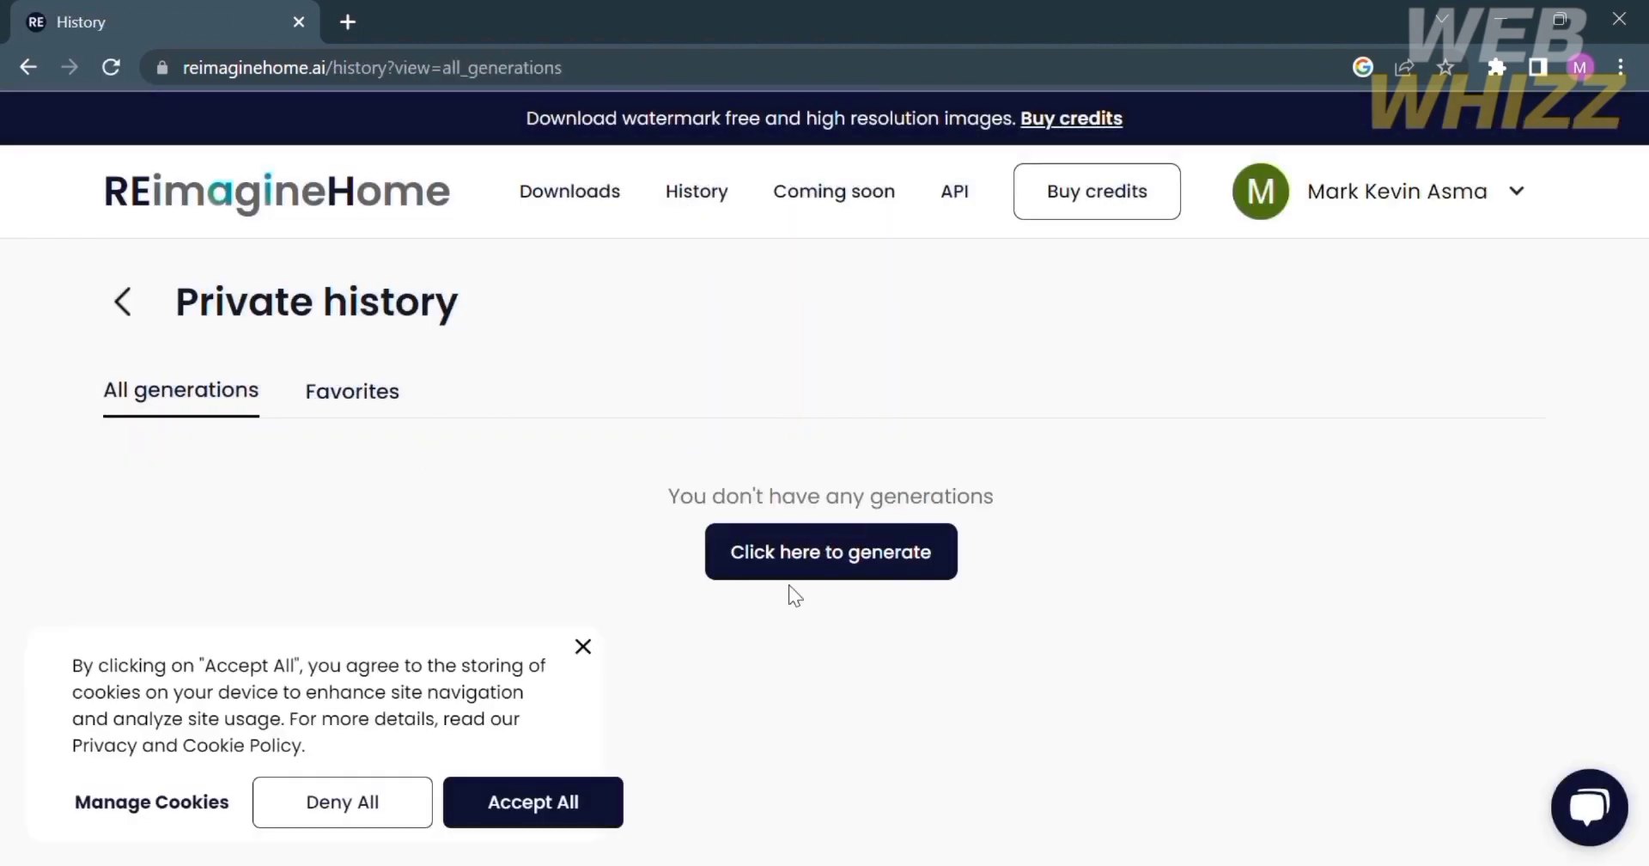
left_click(582, 647)
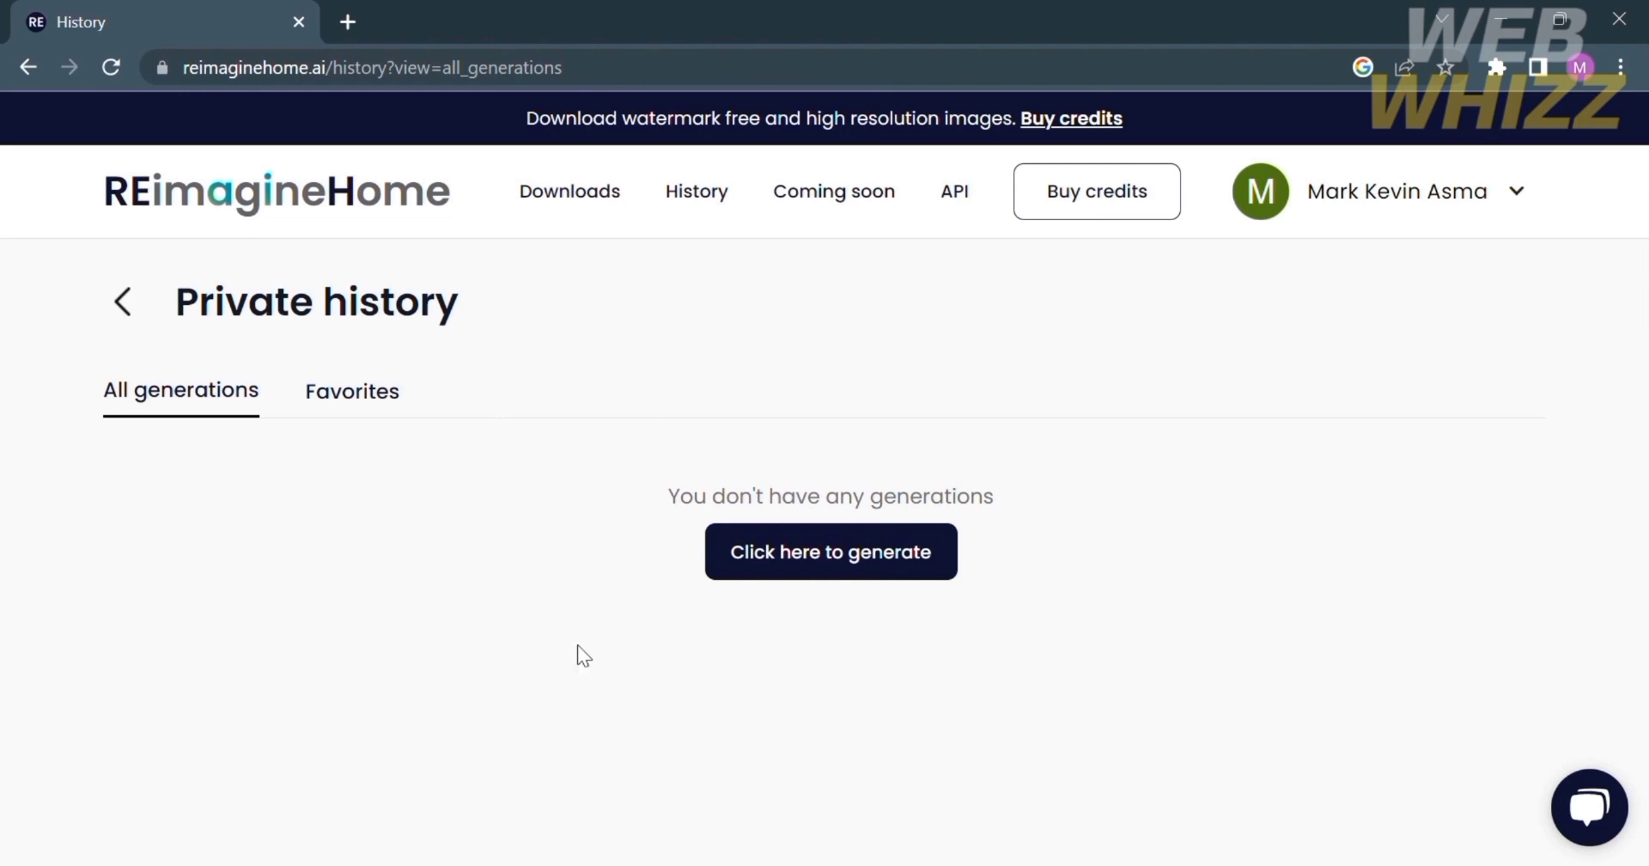
left_click(324, 384)
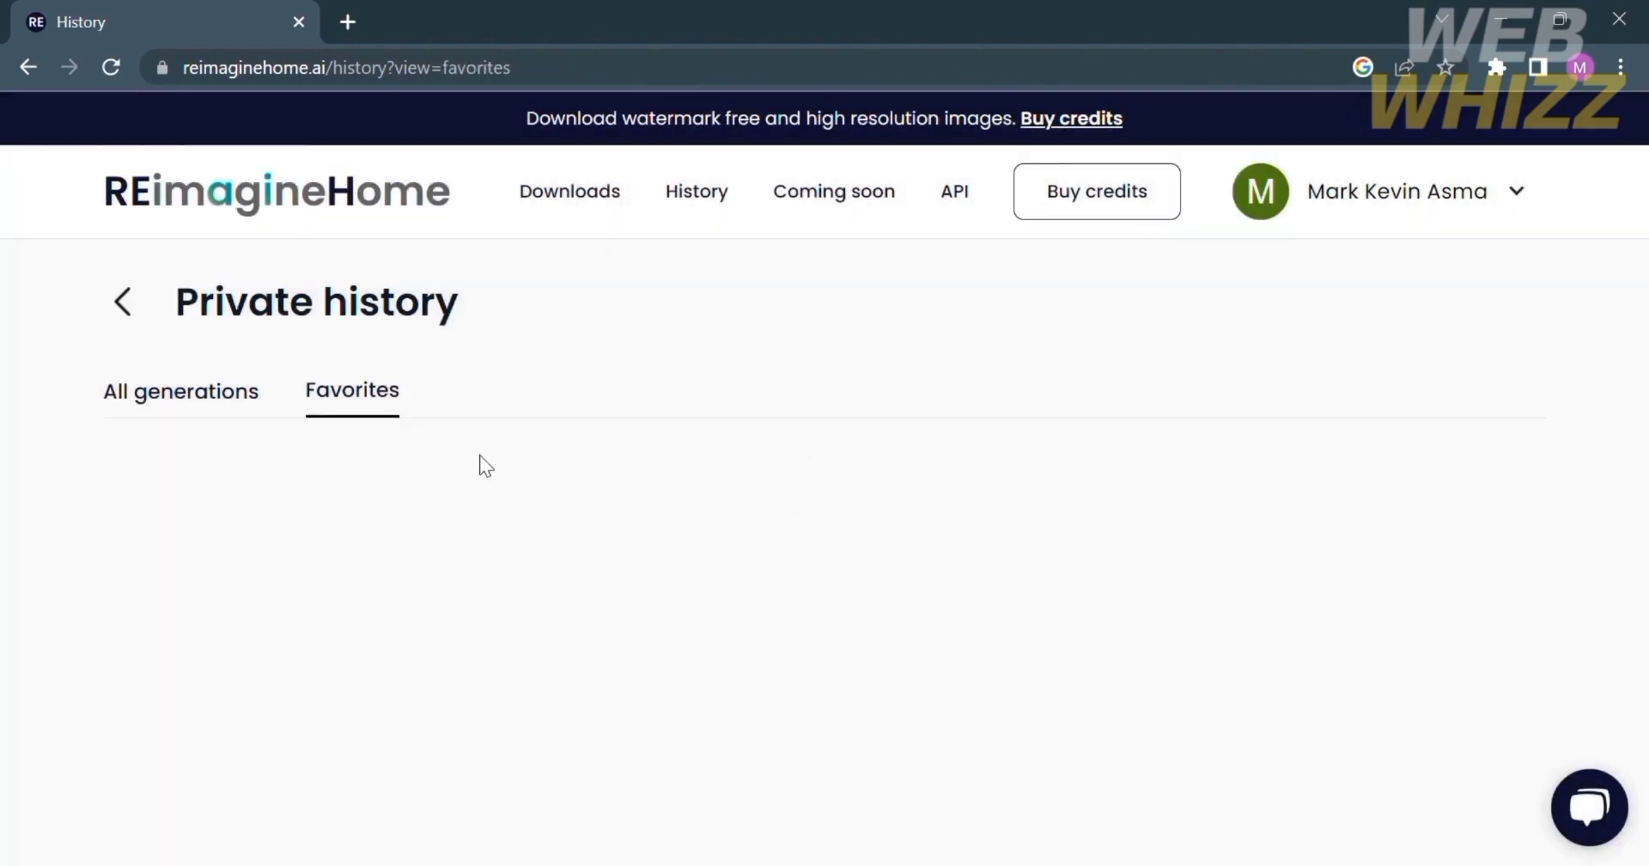
left_click(857, 190)
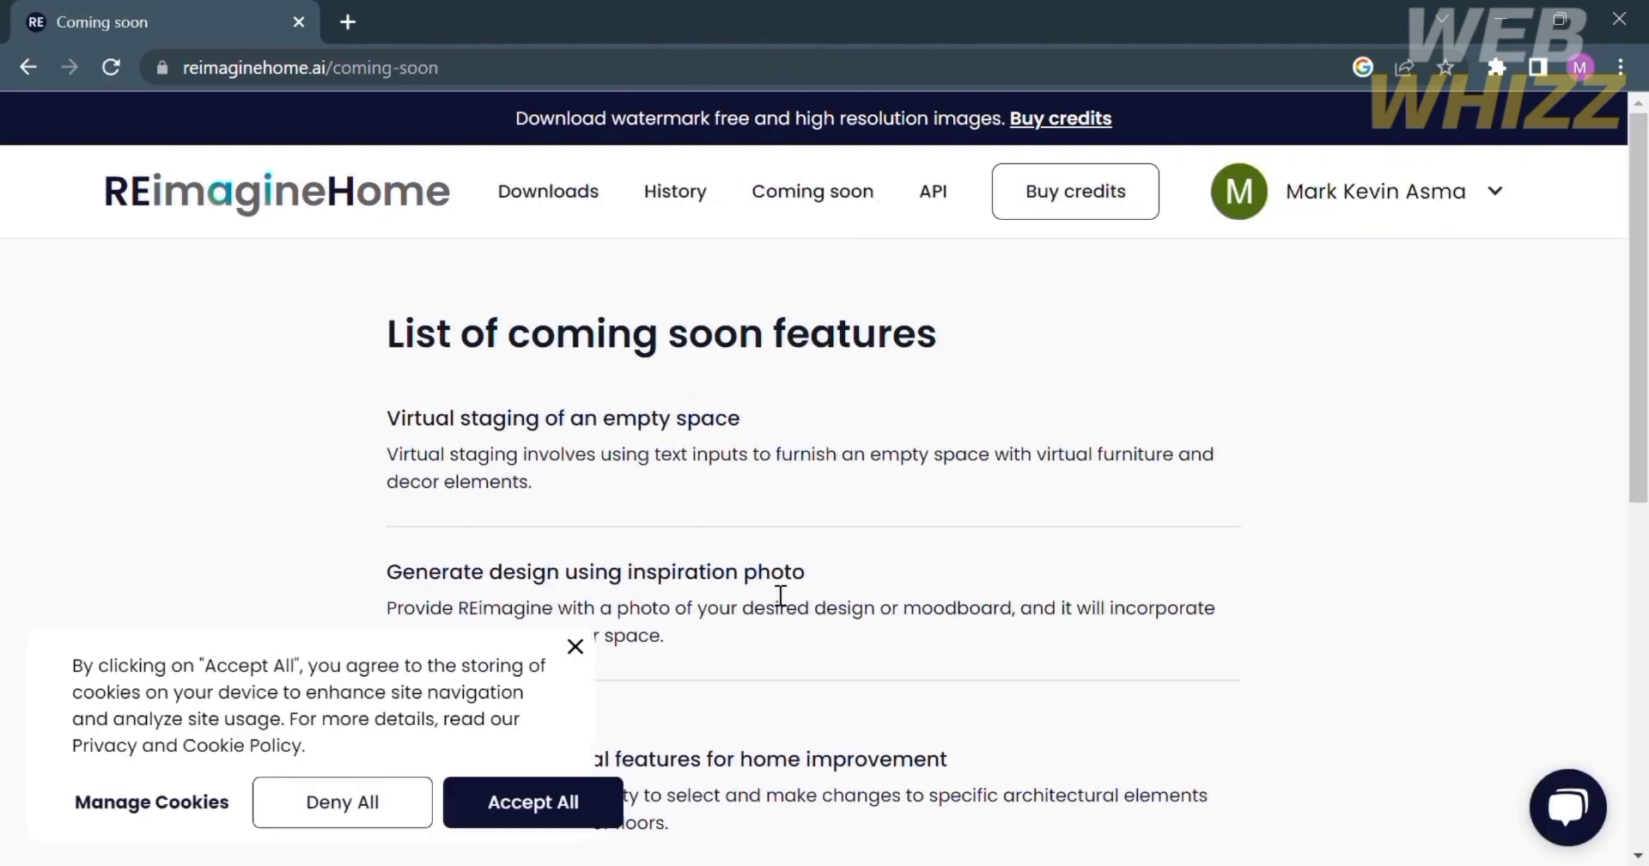
- Close the cookie banner and read the coming soon features down to 'Design with voice'
scroll(780, 595, "down", 2)
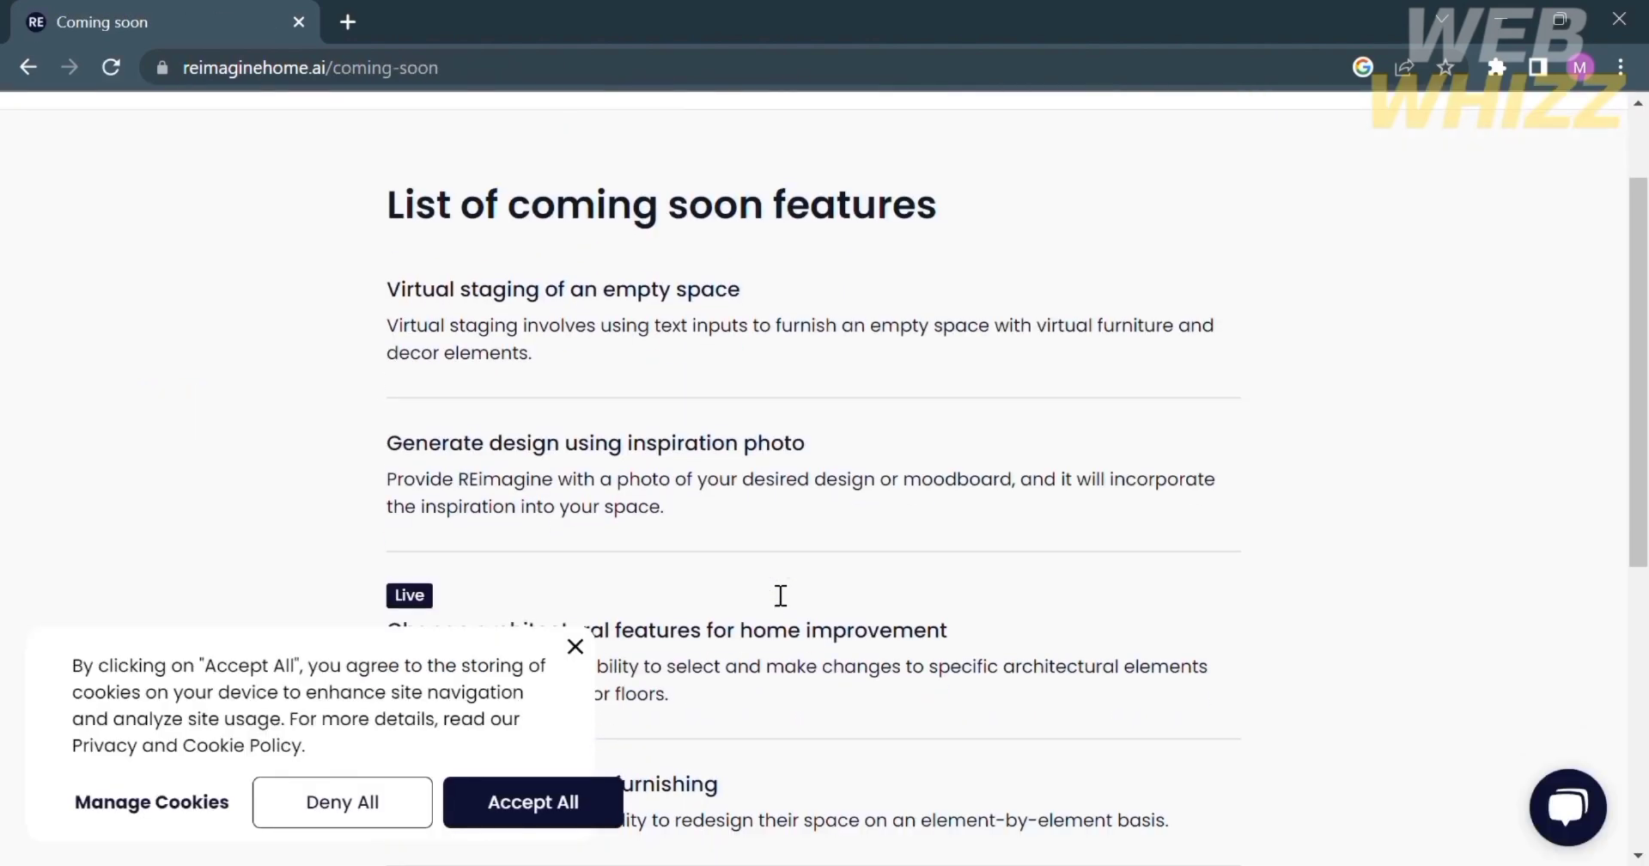
left_click(575, 646)
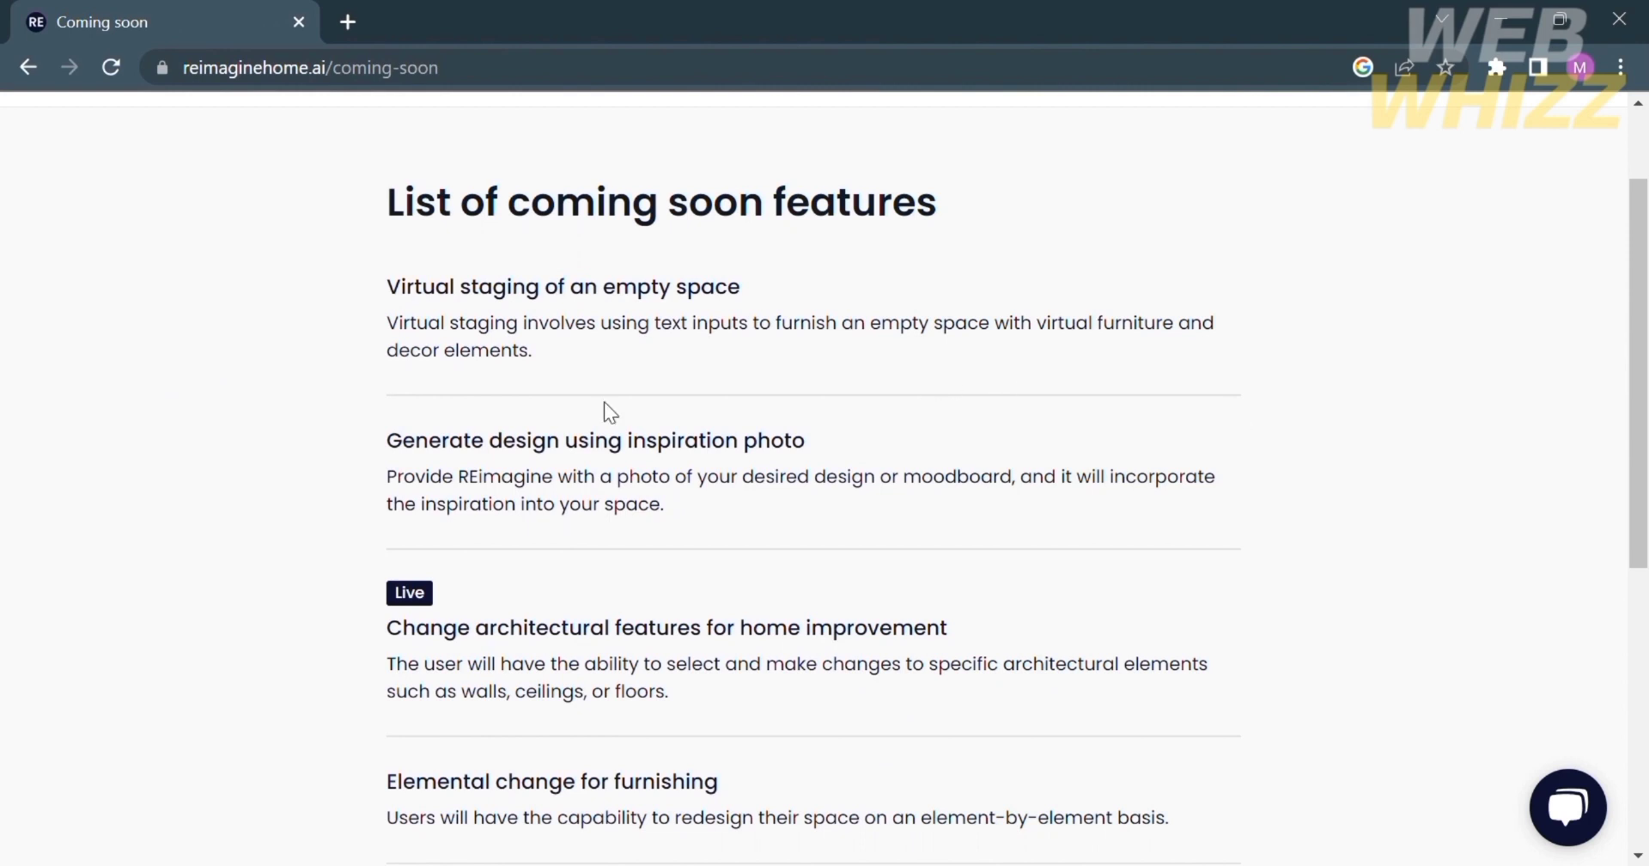
scroll(558, 516, "down", 3)
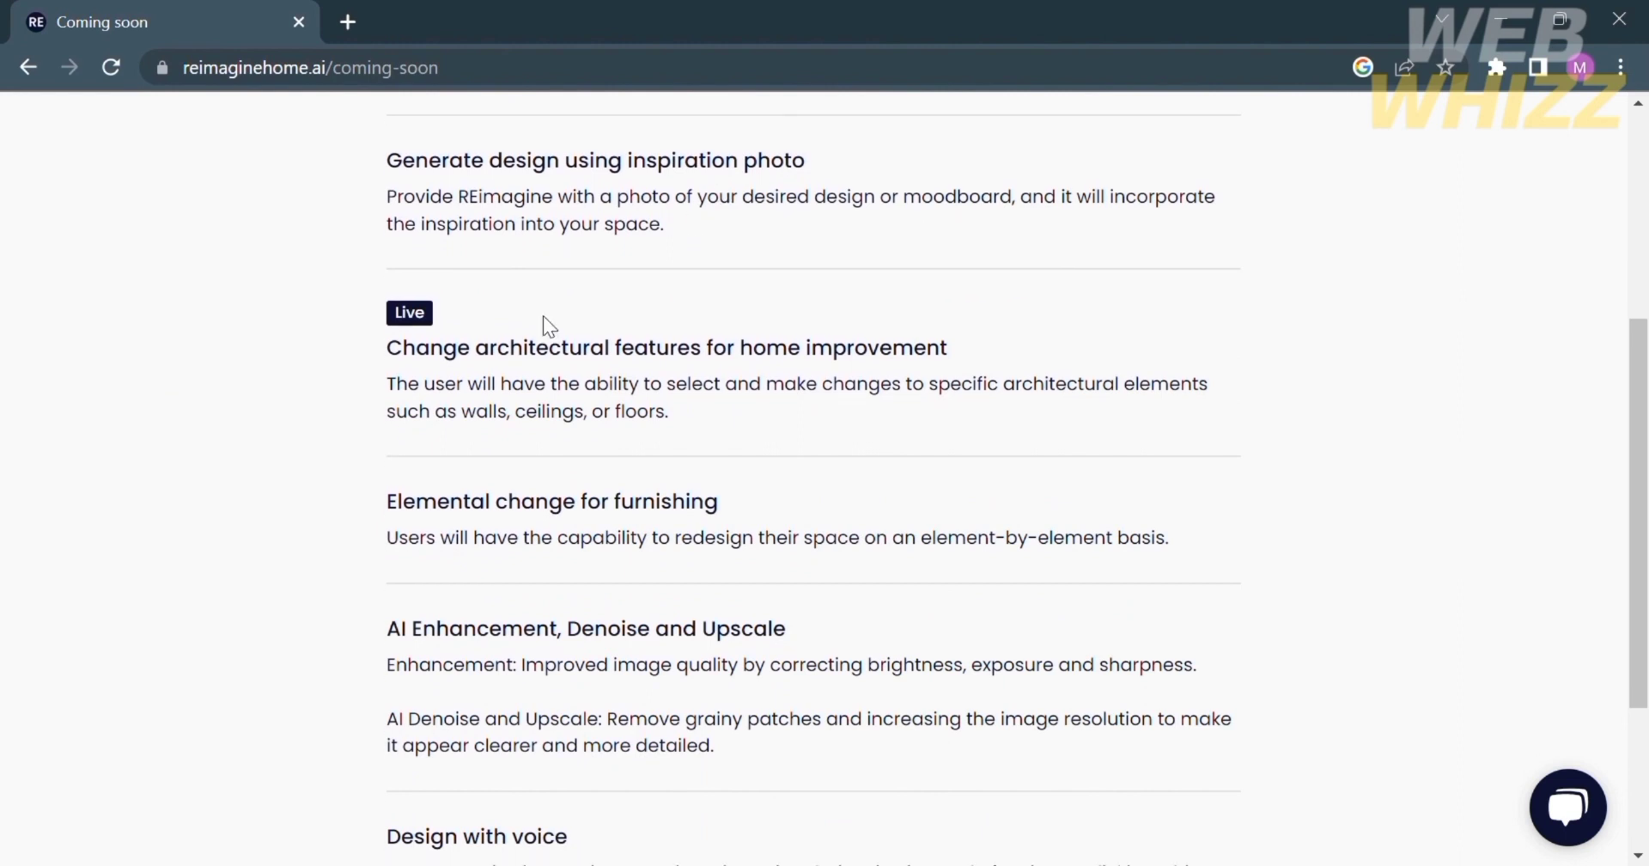
scroll(544, 323, "down", 1)
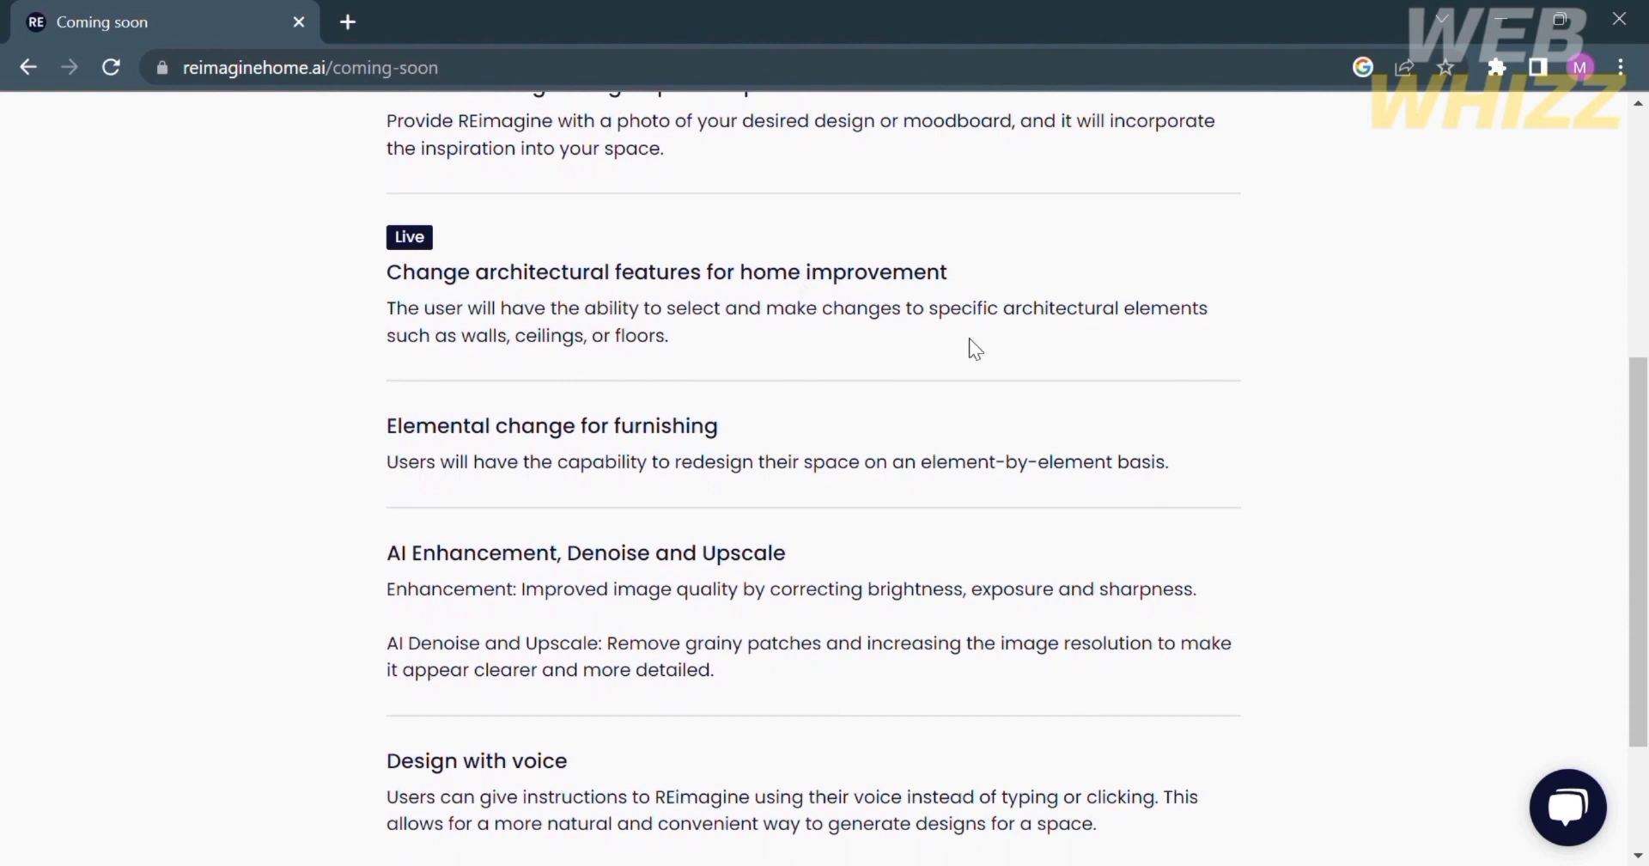
scroll(1125, 319, "down", 2)
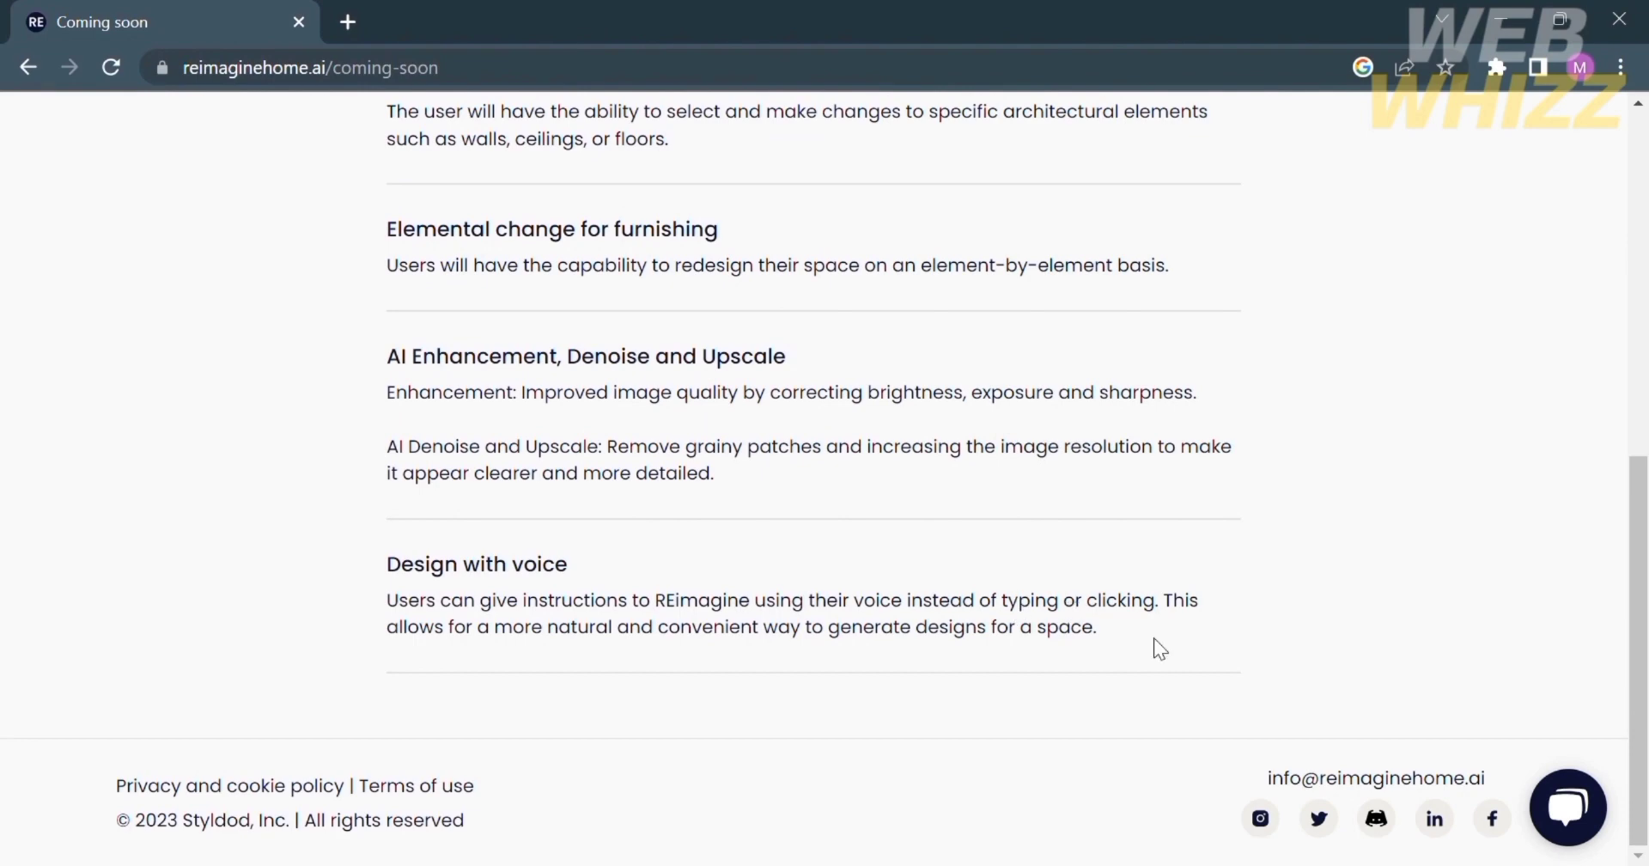
- Return to the top of the list and open the account options menu
scroll(1153, 638, "up", 1)
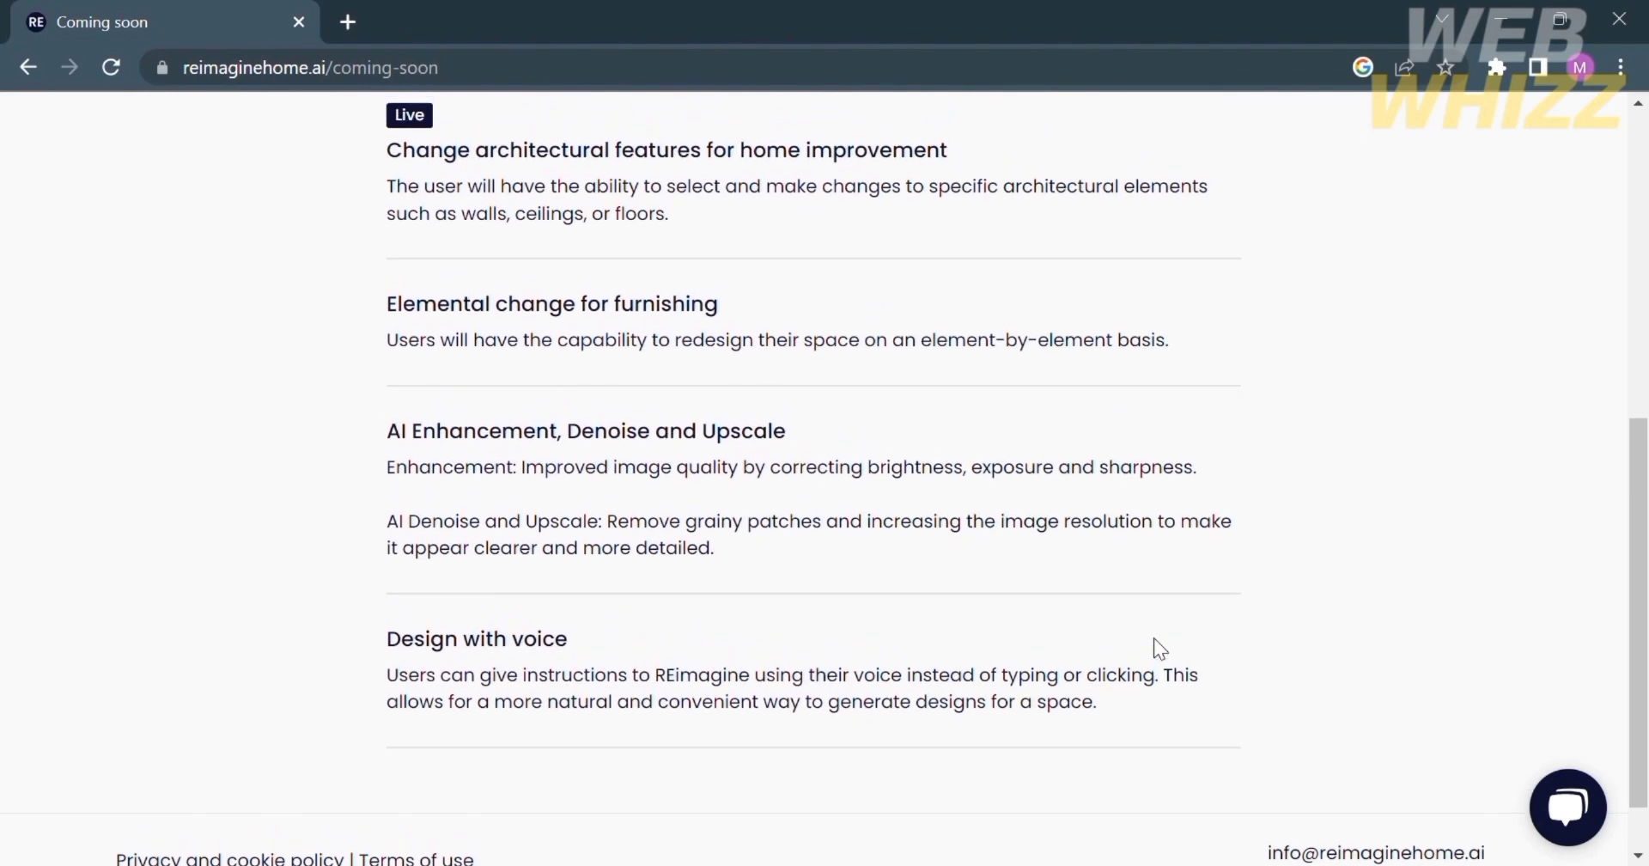
scroll(805, 734, "up", 8)
left_click(1374, 191)
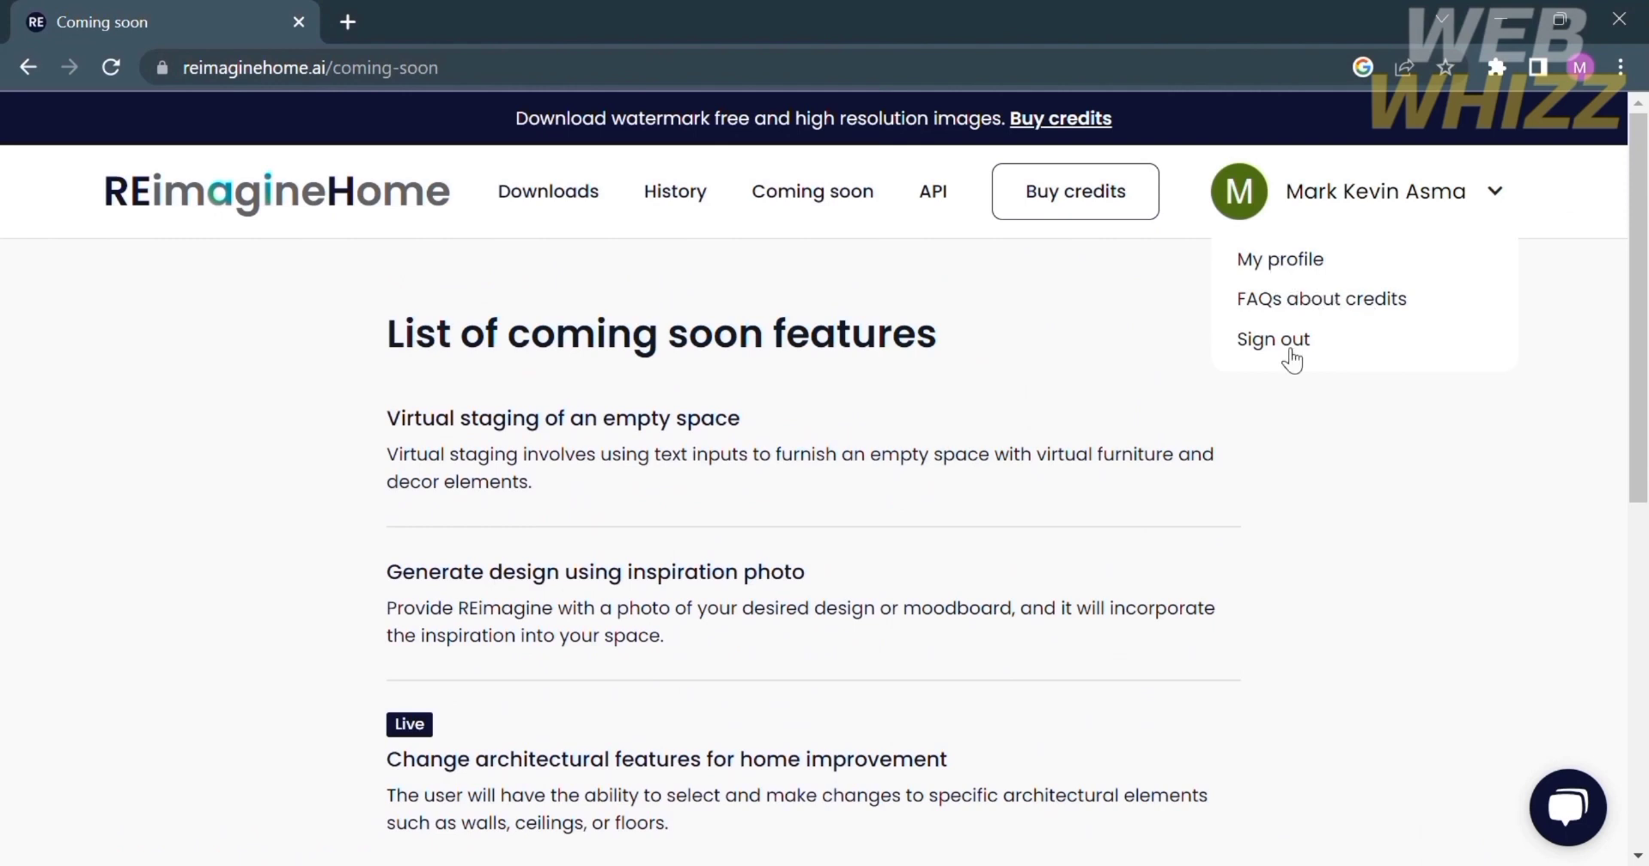
- Return to the home page and start a new design from a room photo
left_click(397, 187)
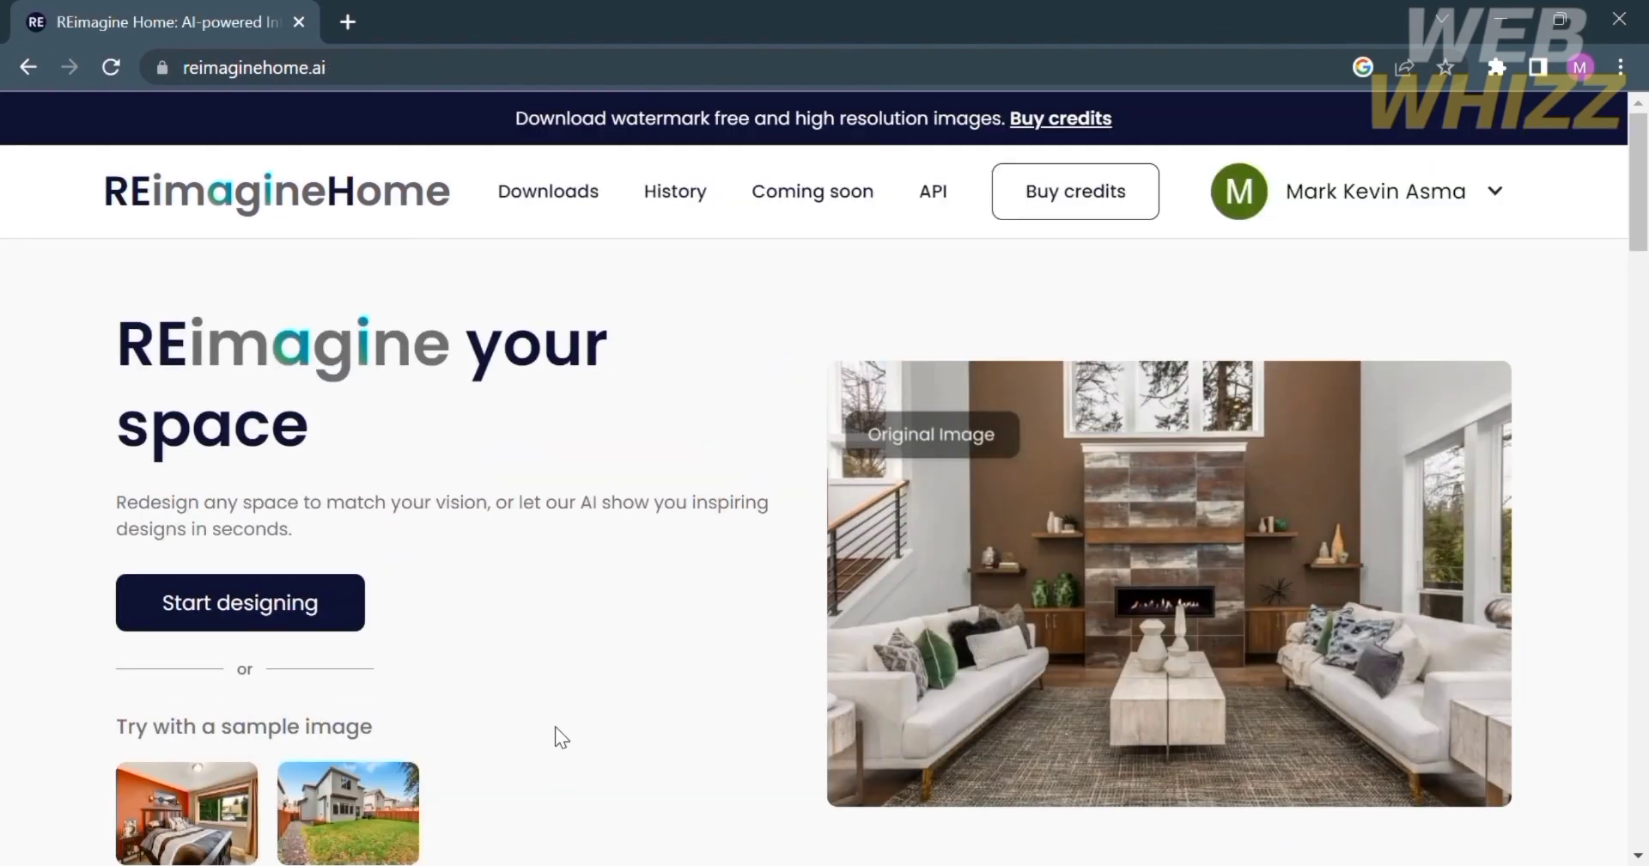
scroll(555, 730, "down", 1)
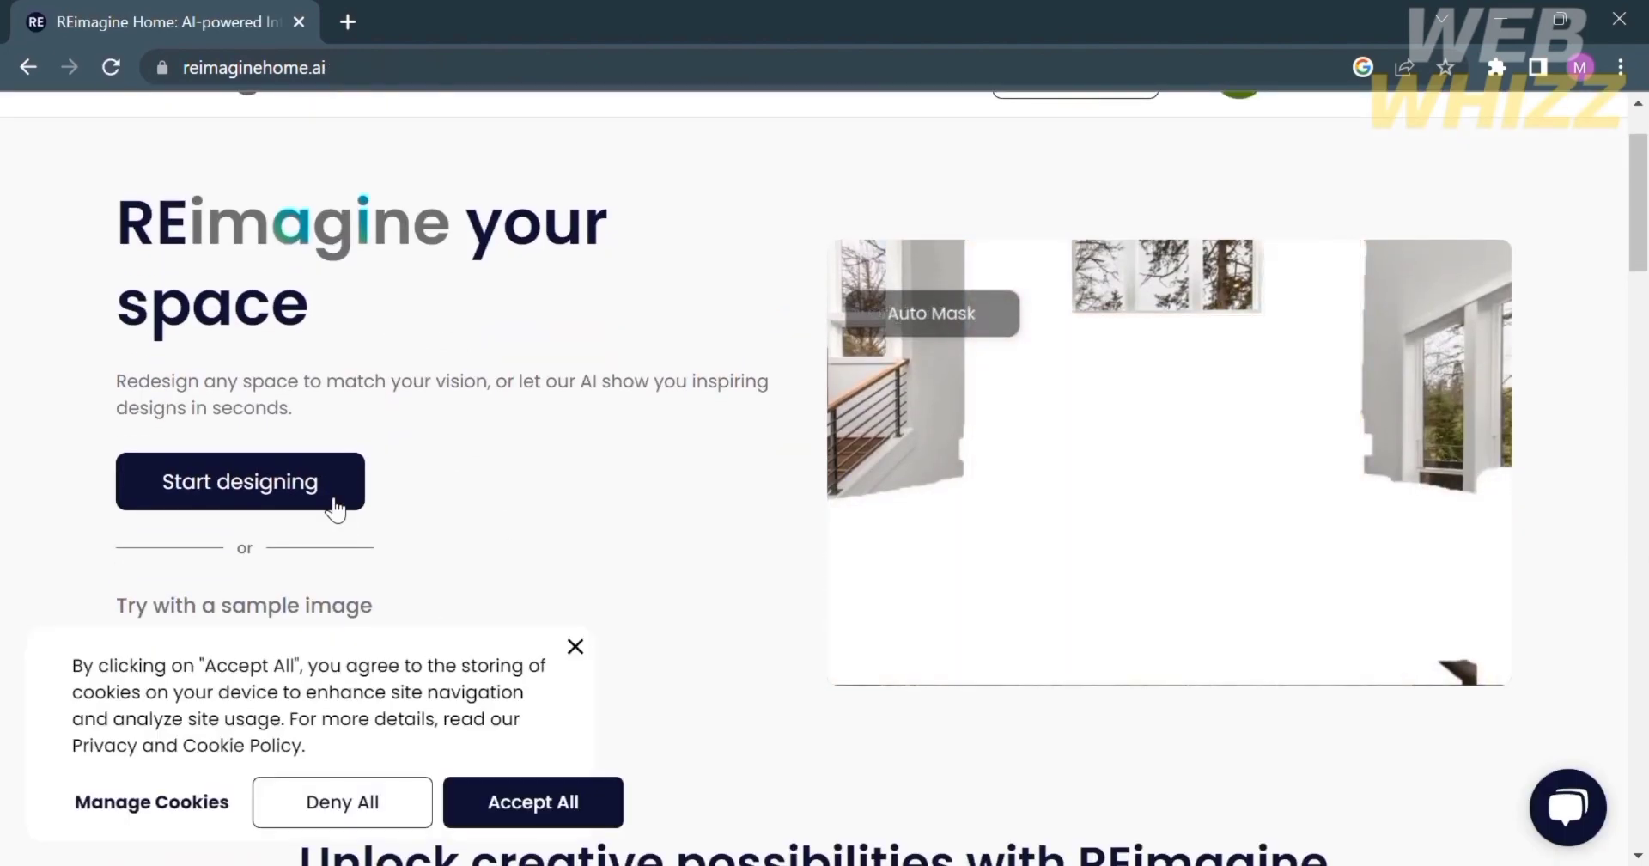
left_click(333, 505)
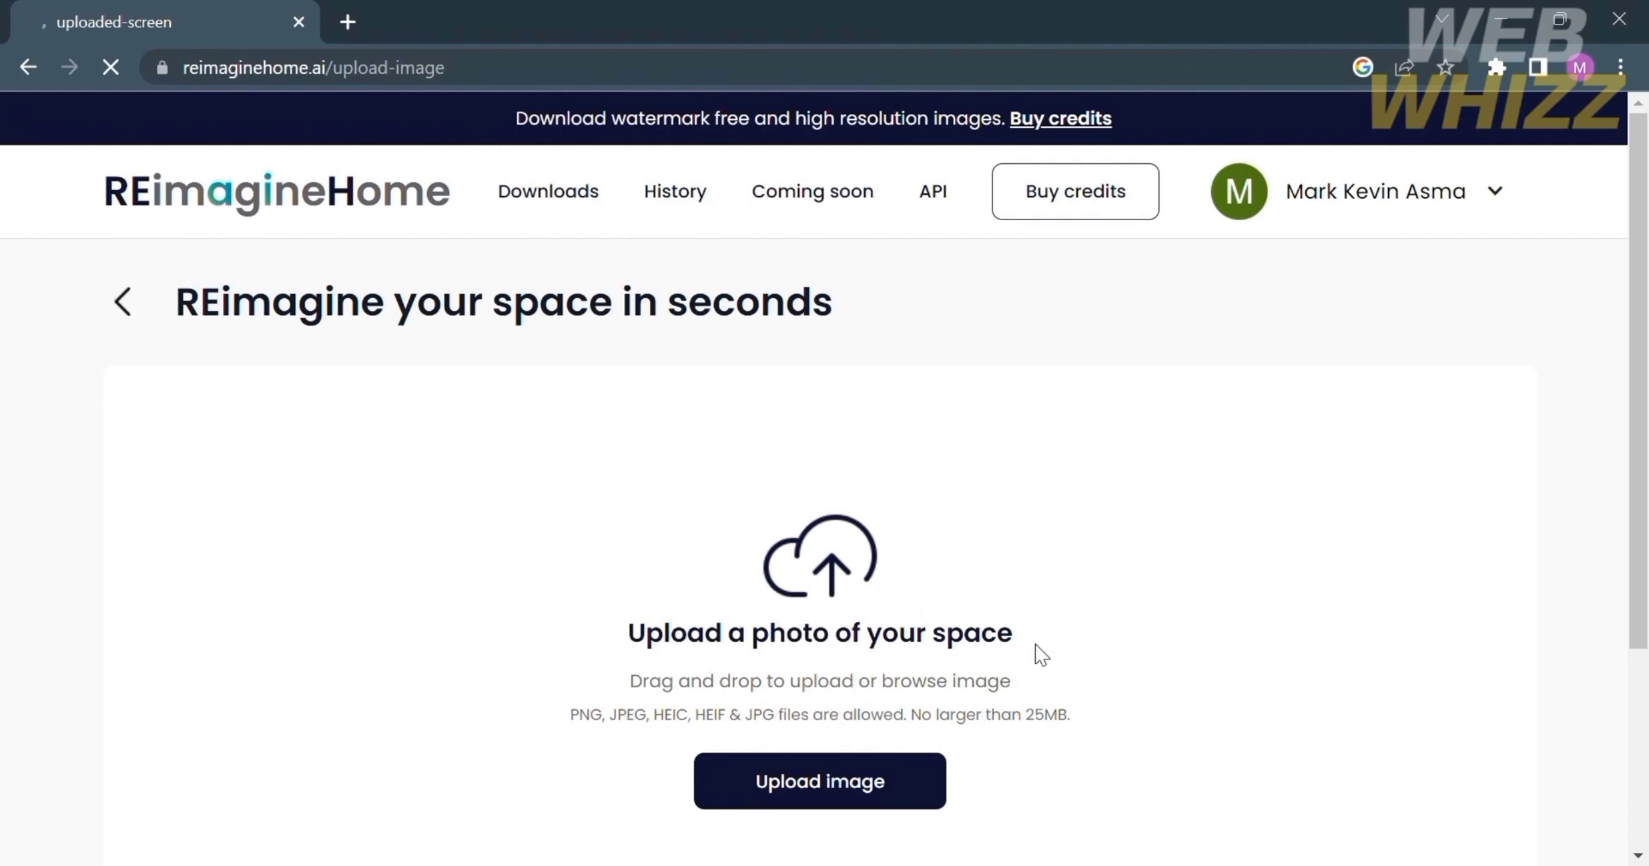
scroll(1034, 656, "down", 10)
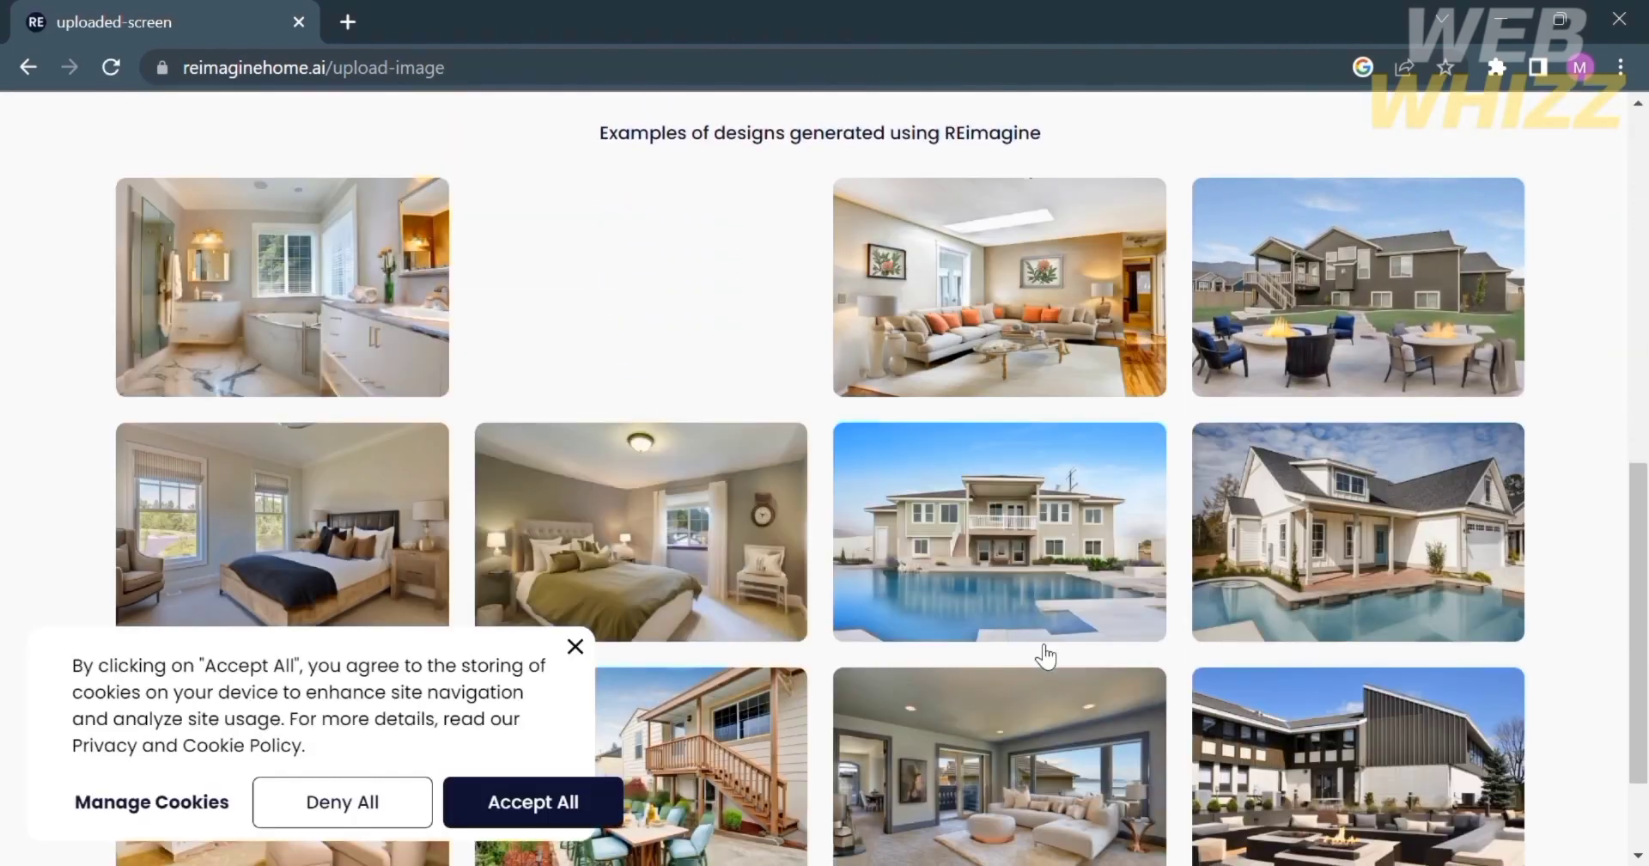
scroll(1045, 657, "up", 1)
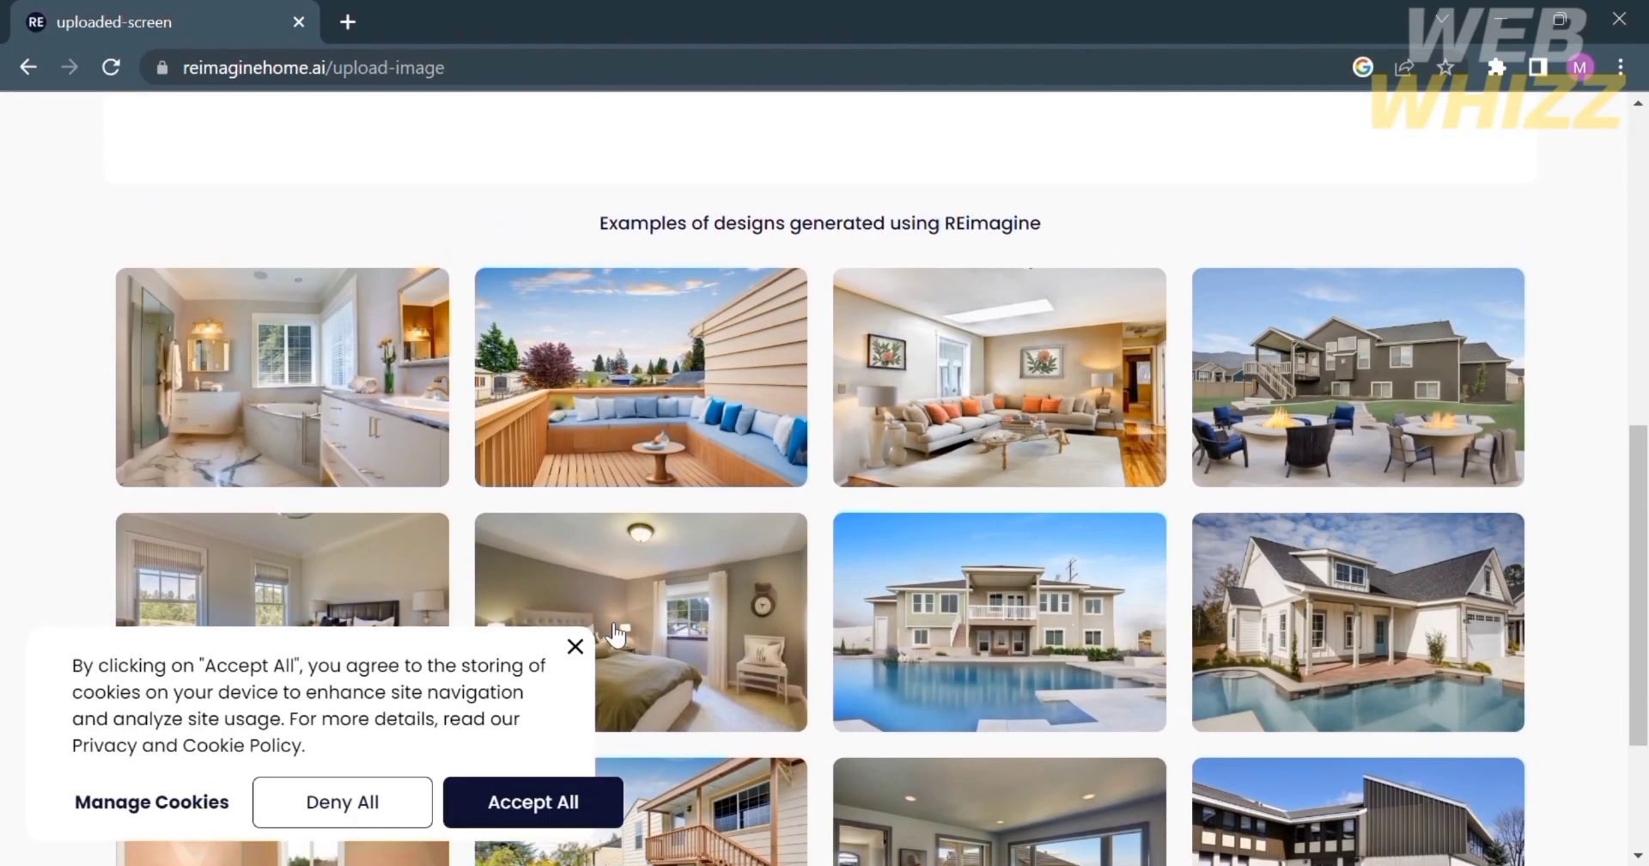
left_click(576, 646)
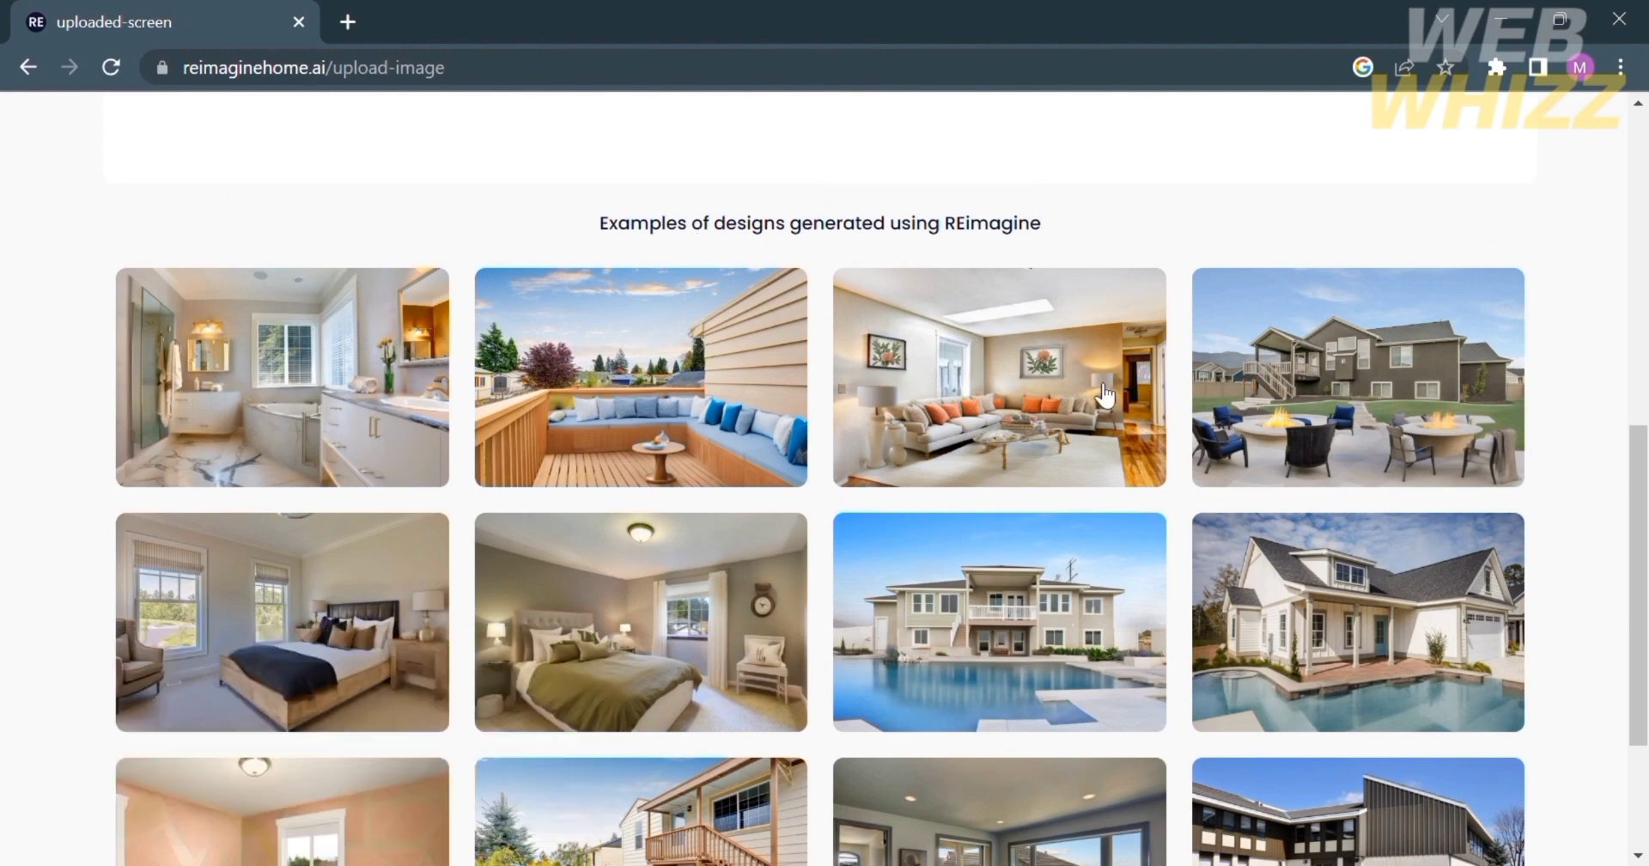
scroll(623, 594, "down", 3)
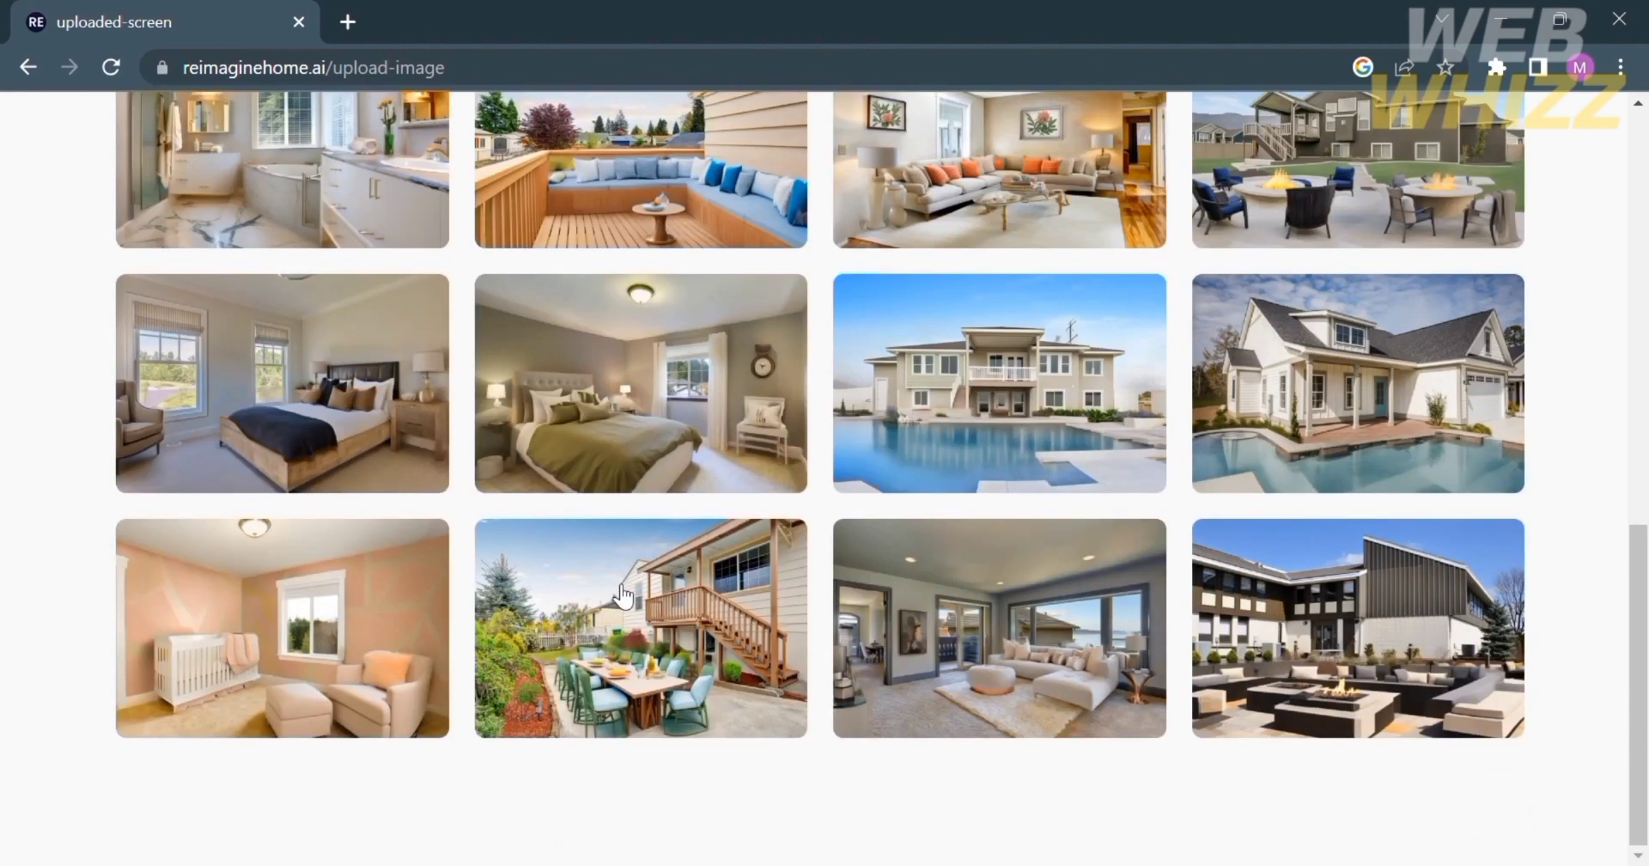
scroll(933, 616, "up", 12)
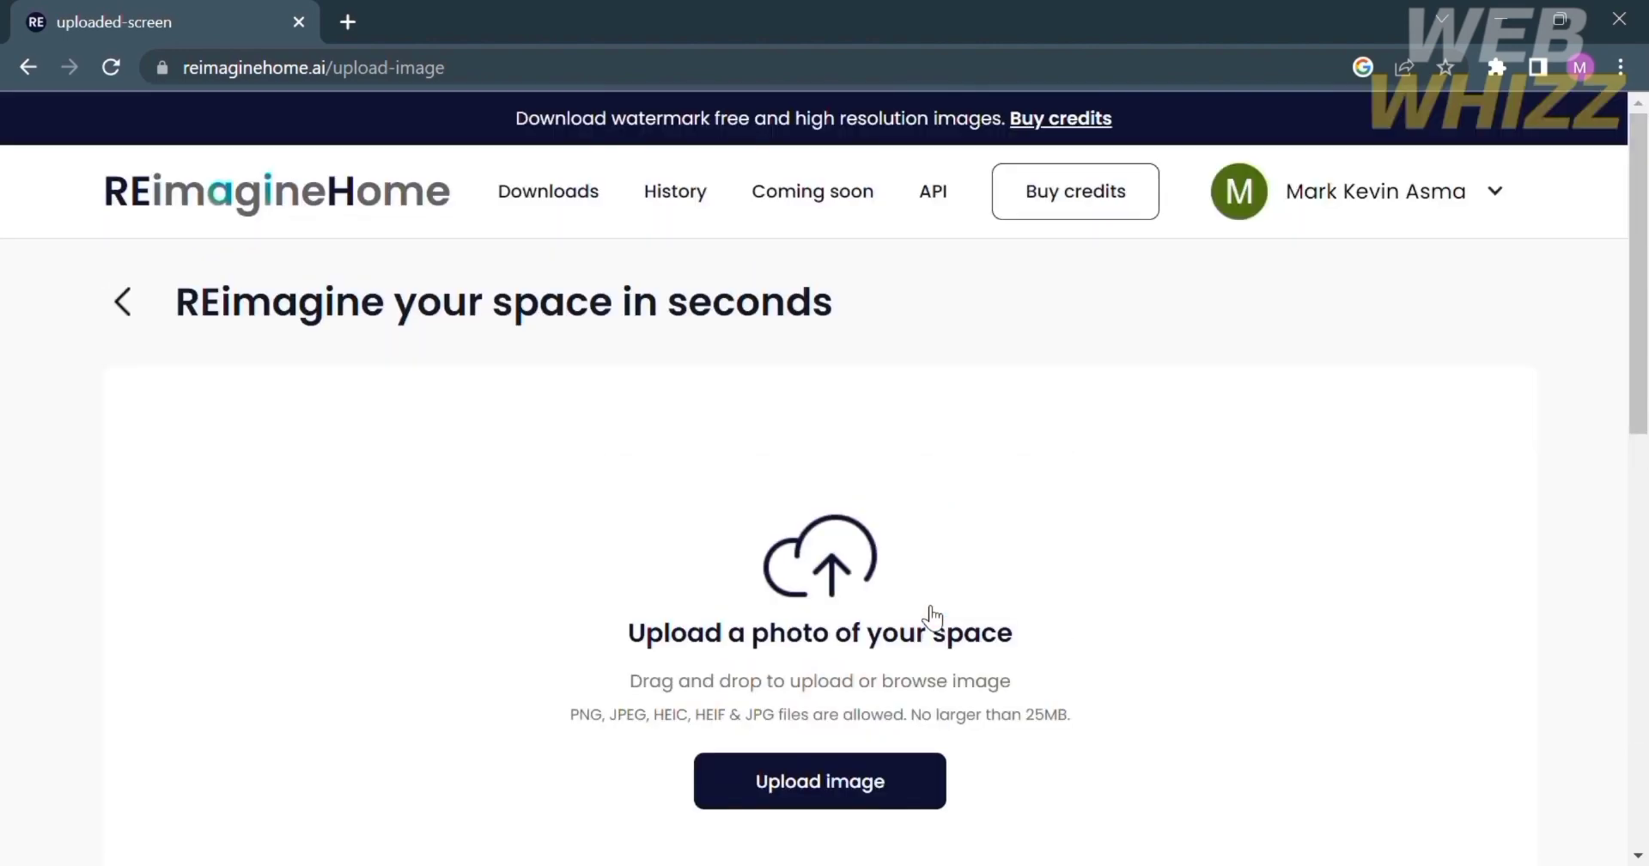
scroll(810, 777, "down", 1)
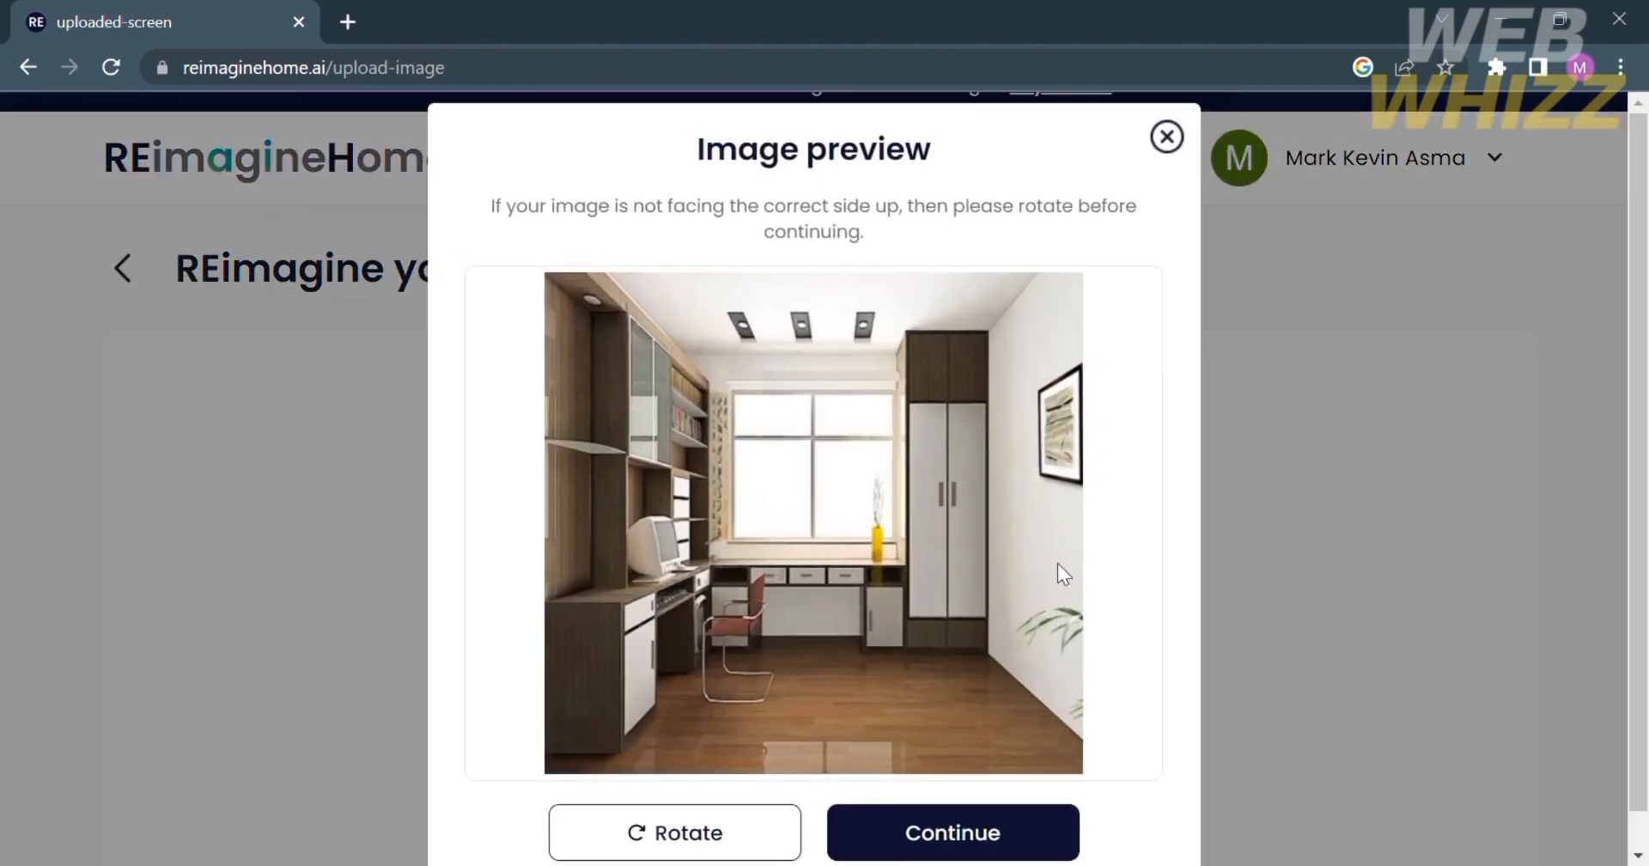
- Confirm the study room photo in the Image preview dialog so it uploads
scroll(728, 765, "down", 1)
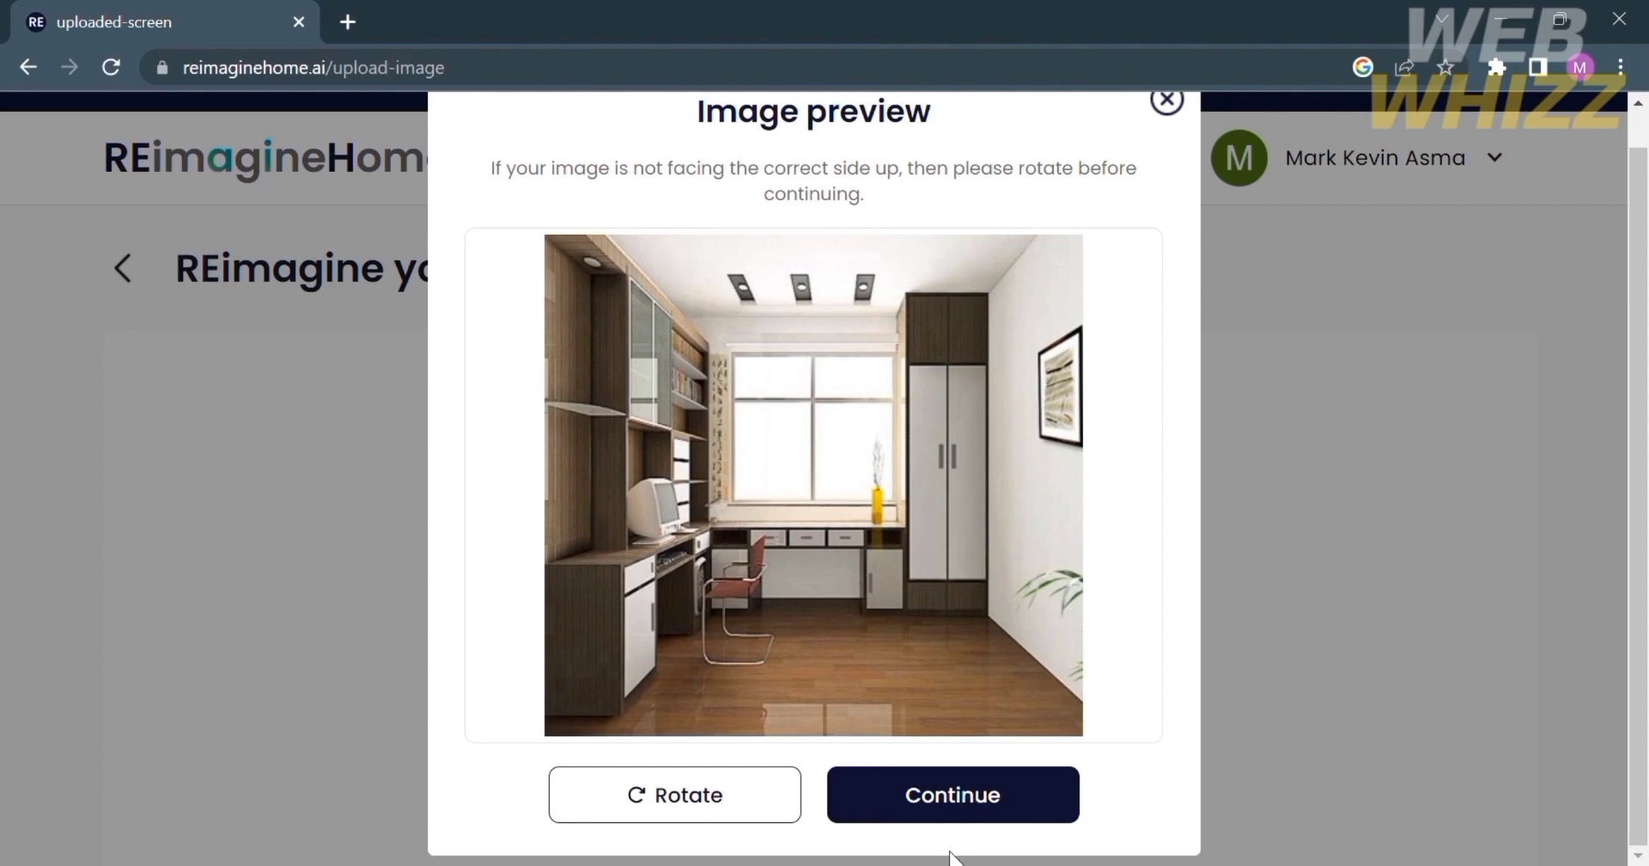
left_click(924, 797)
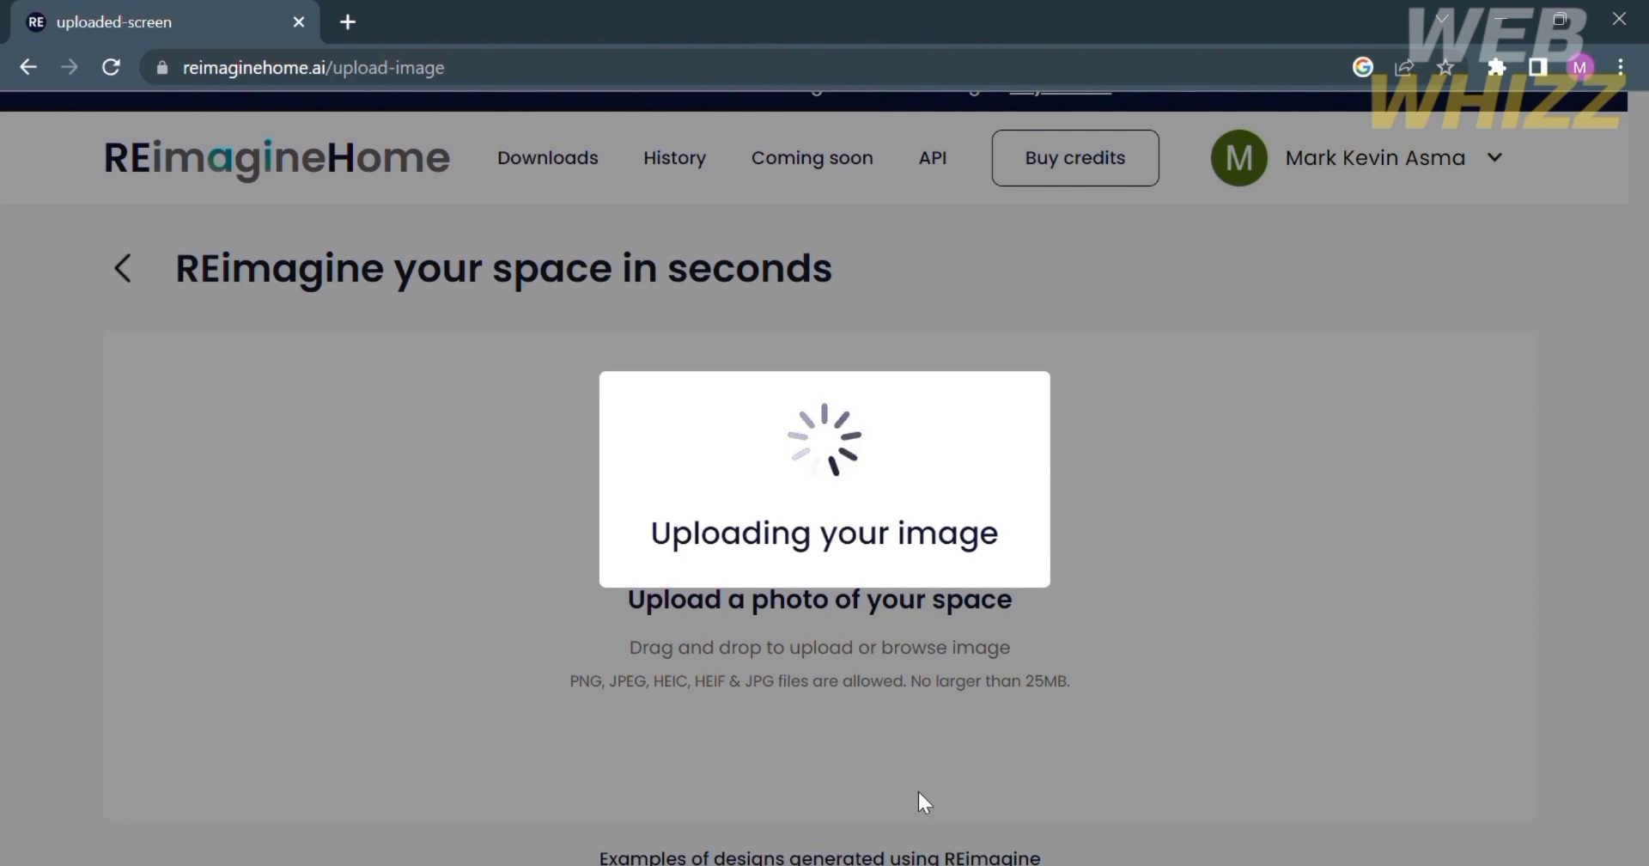
scroll(924, 760, "down", 1)
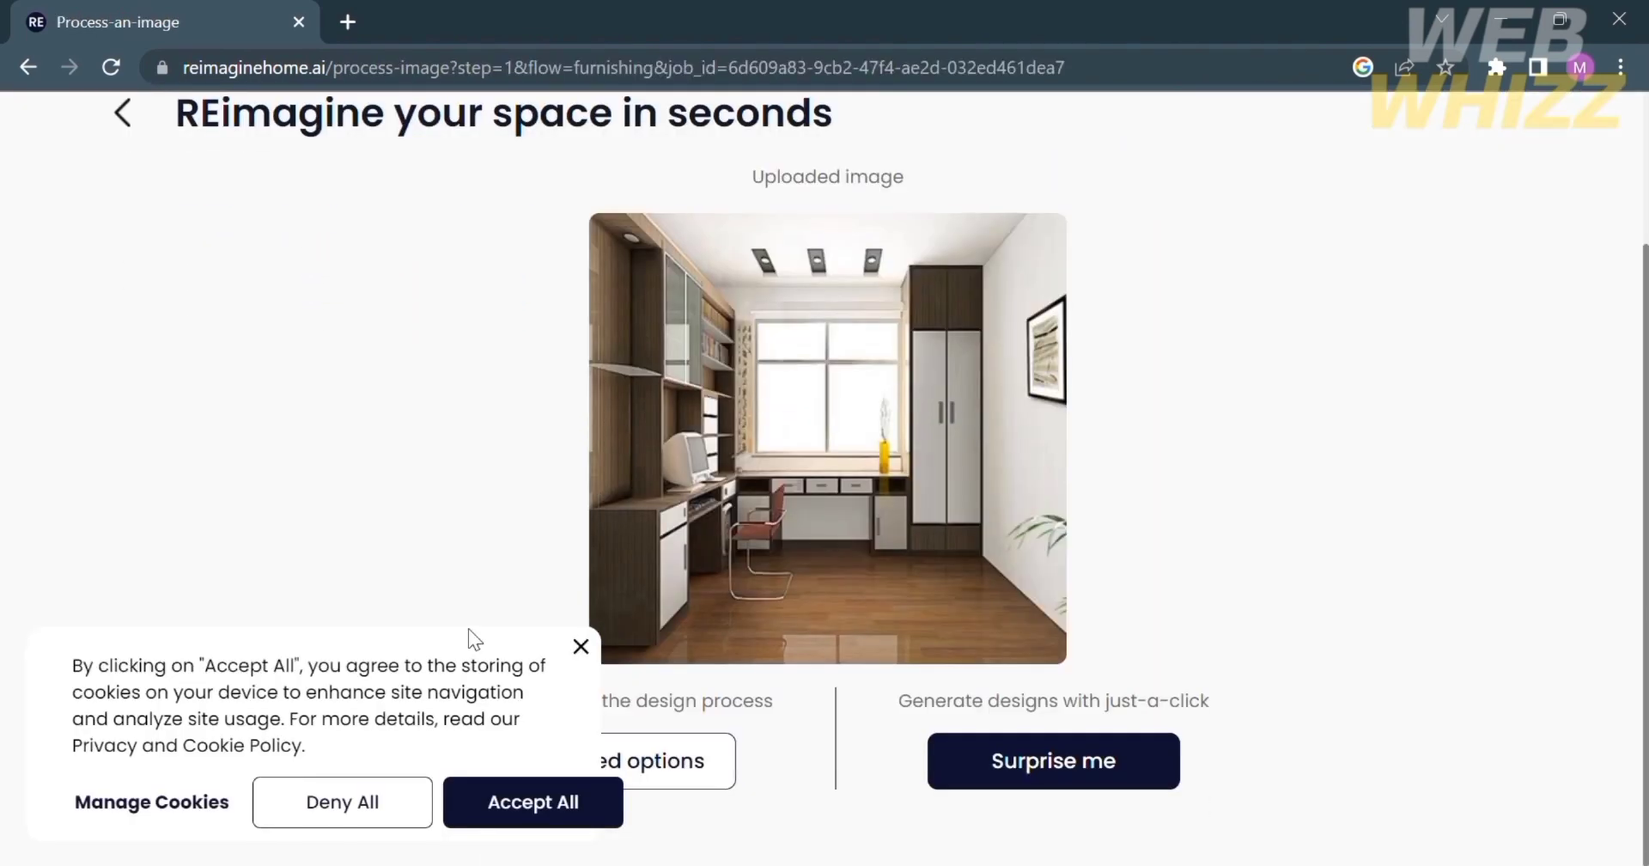
- Dismiss the cookie notice and switch to Advanced options for the auto-masked study photo
left_click(584, 651)
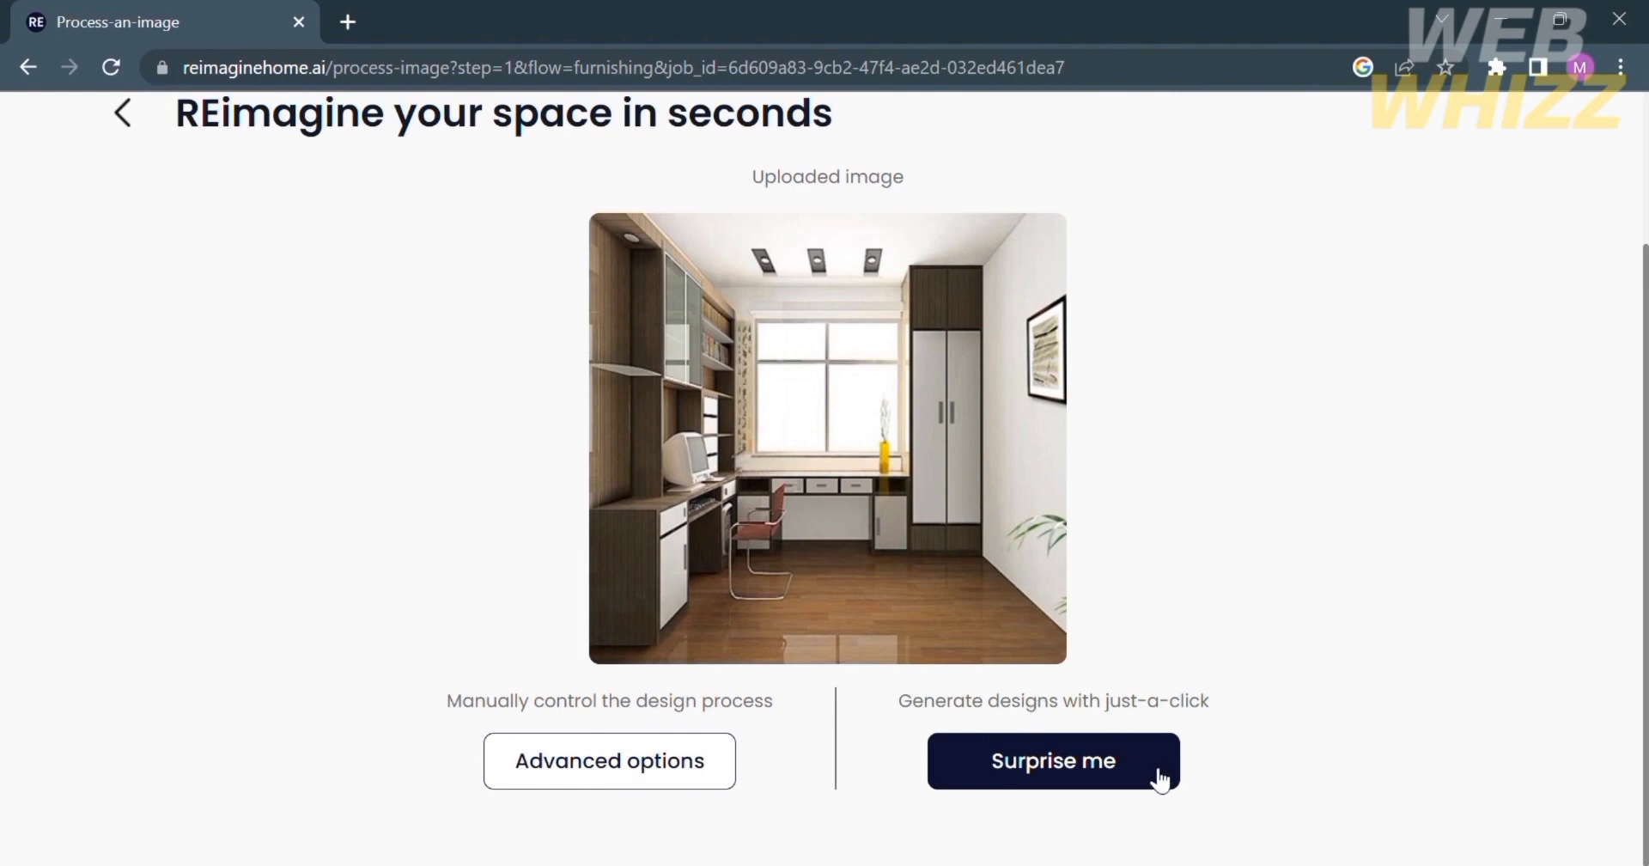
left_click(665, 782)
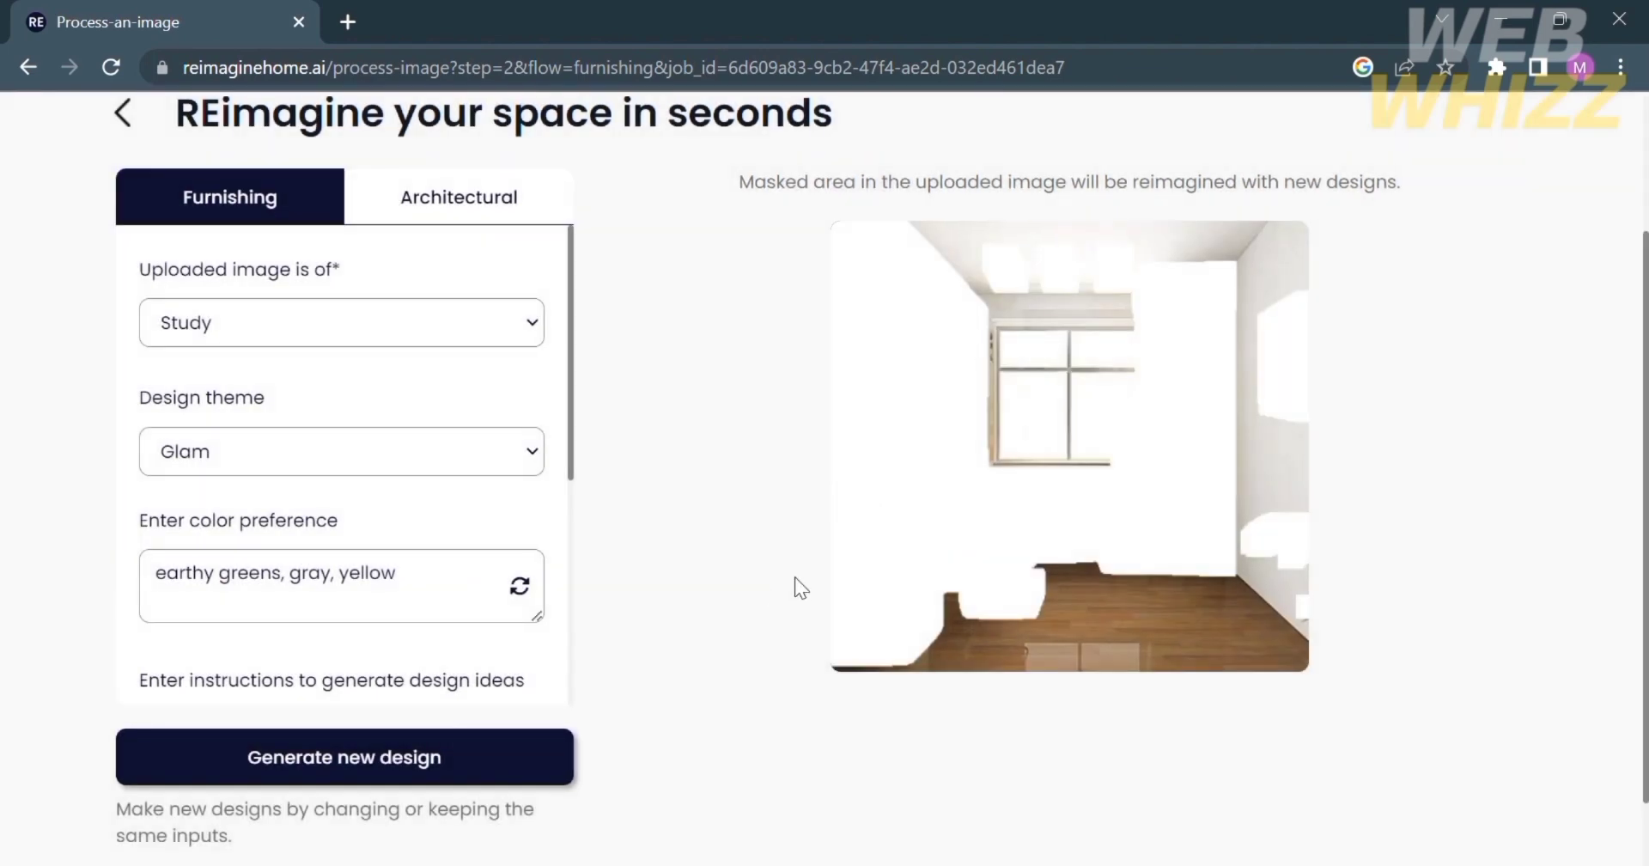
- Set colour preference 'beige, black, white' with the Modern theme and generate new study designs
scroll(313, 625, "down", 5)
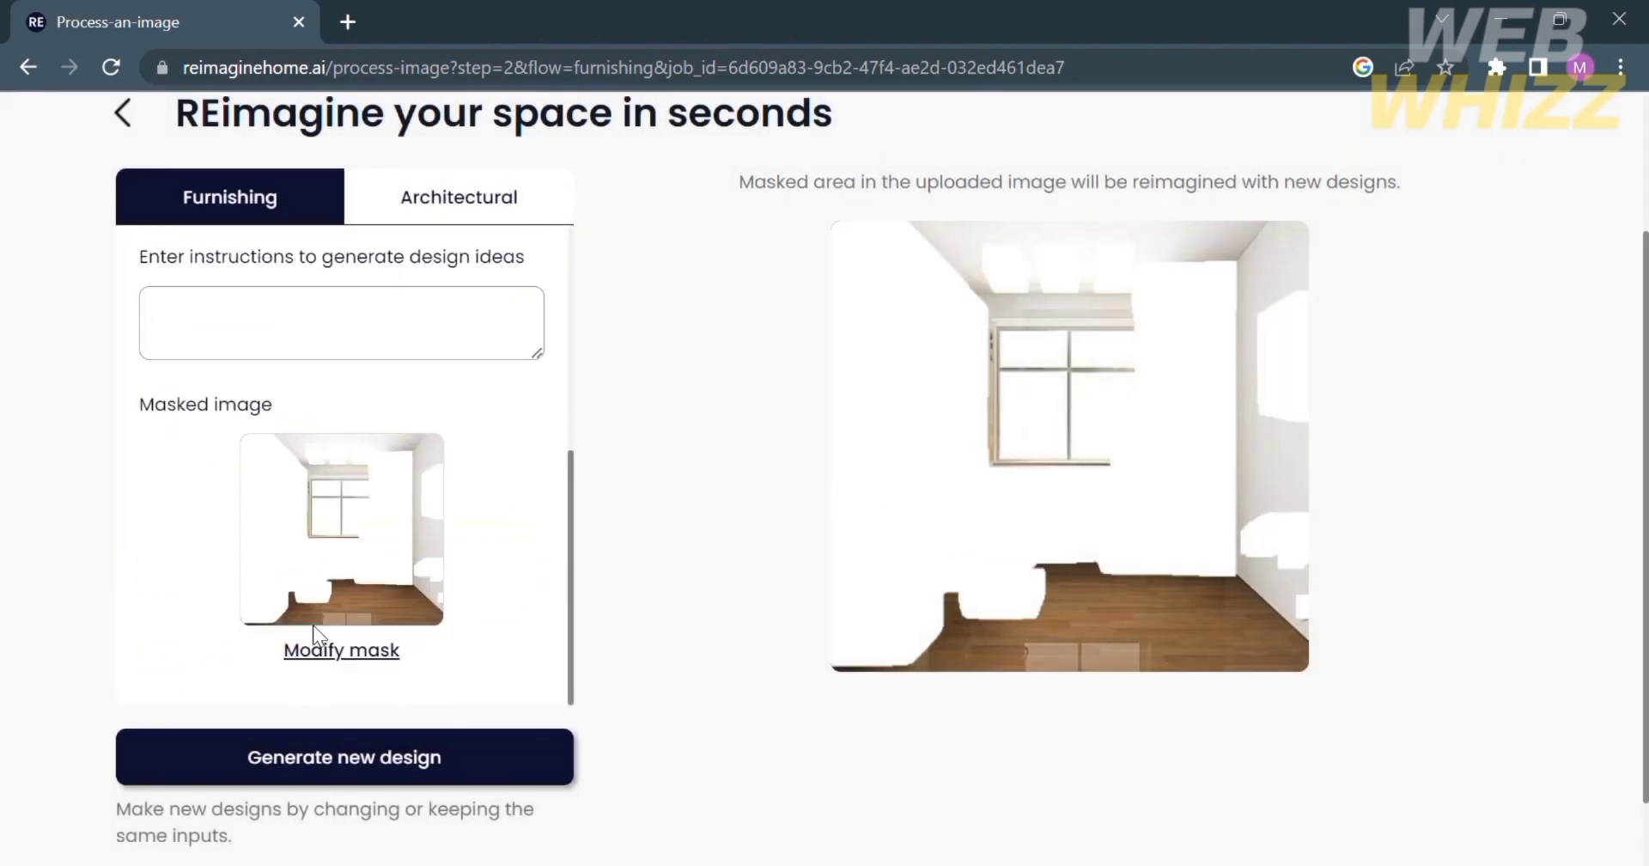
scroll(313, 625, "up", 5)
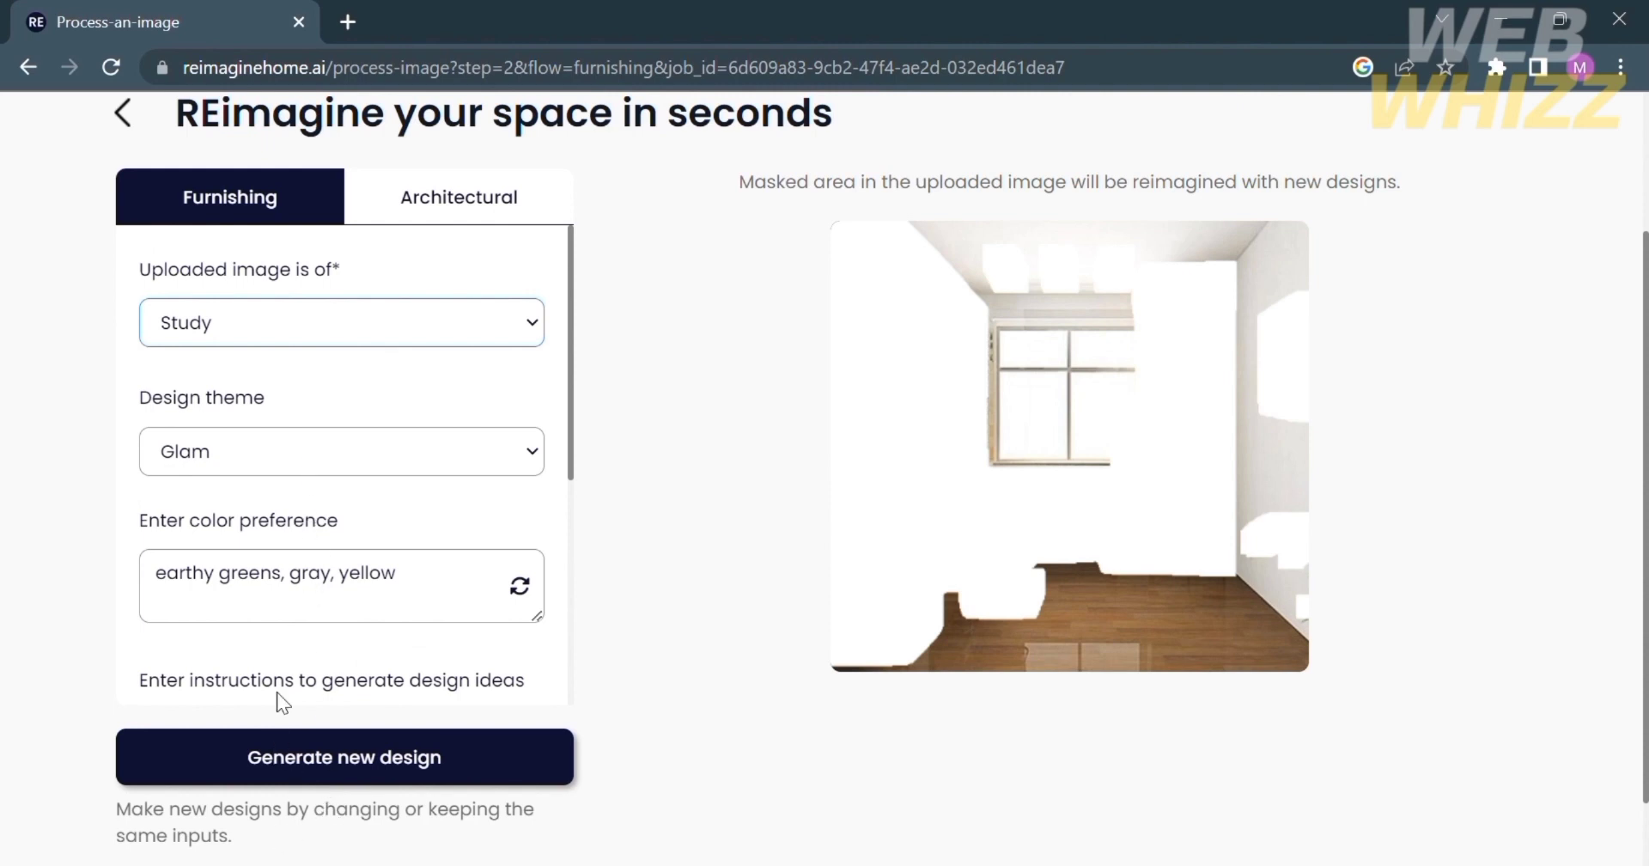
type("ige")
type(", b")
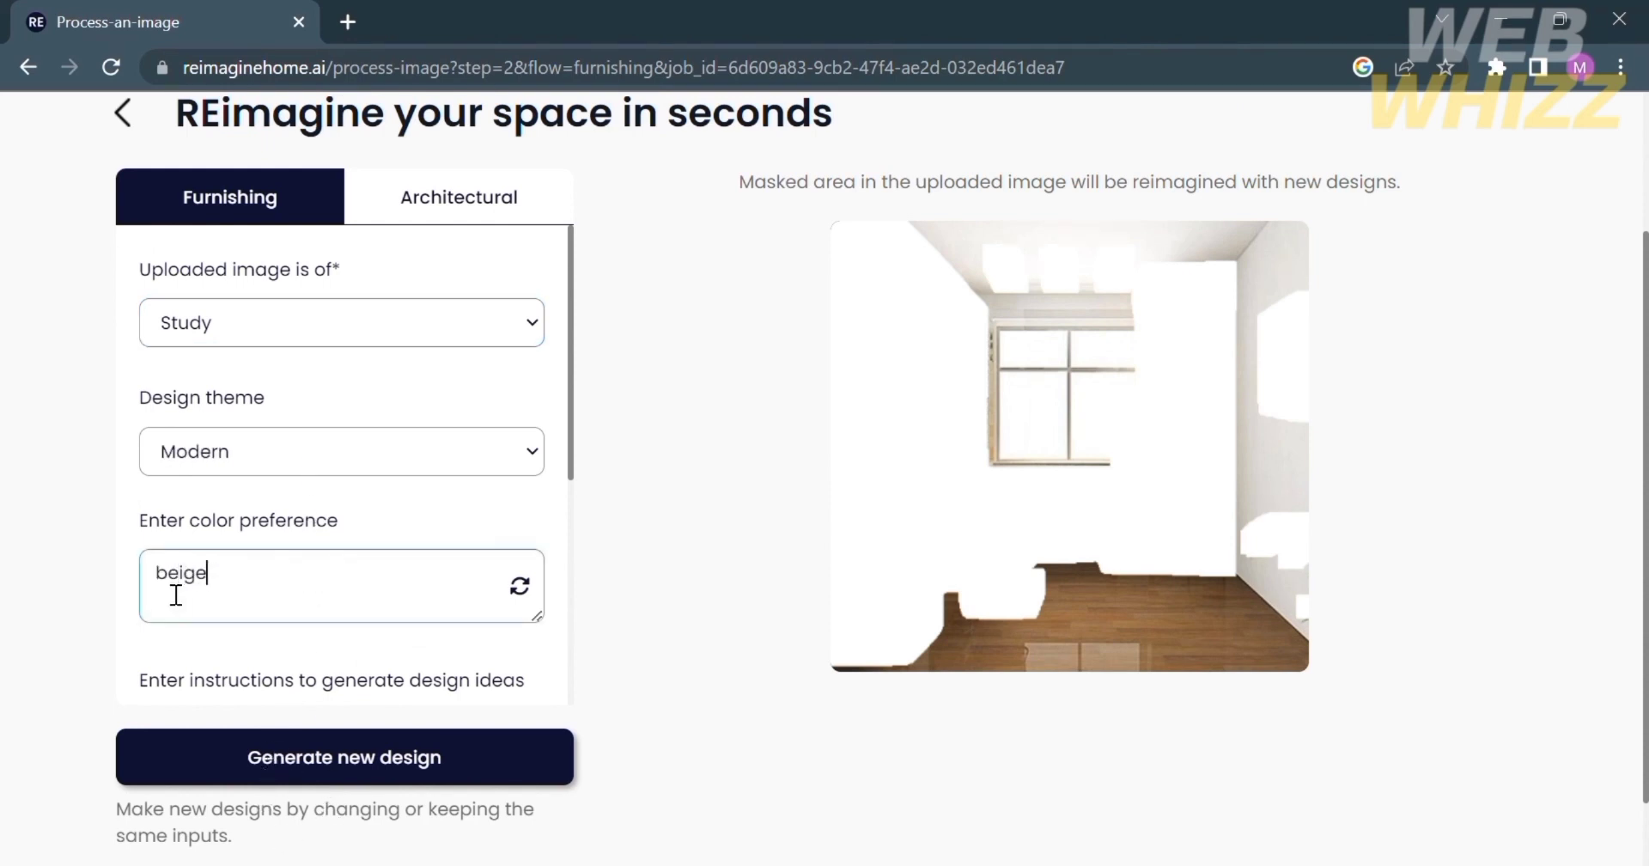
type("ck whi")
key("BackSpace")
key("BackSpace")
key("BackSpace")
key("BackSpace")
type(", white")
left_click(330, 757)
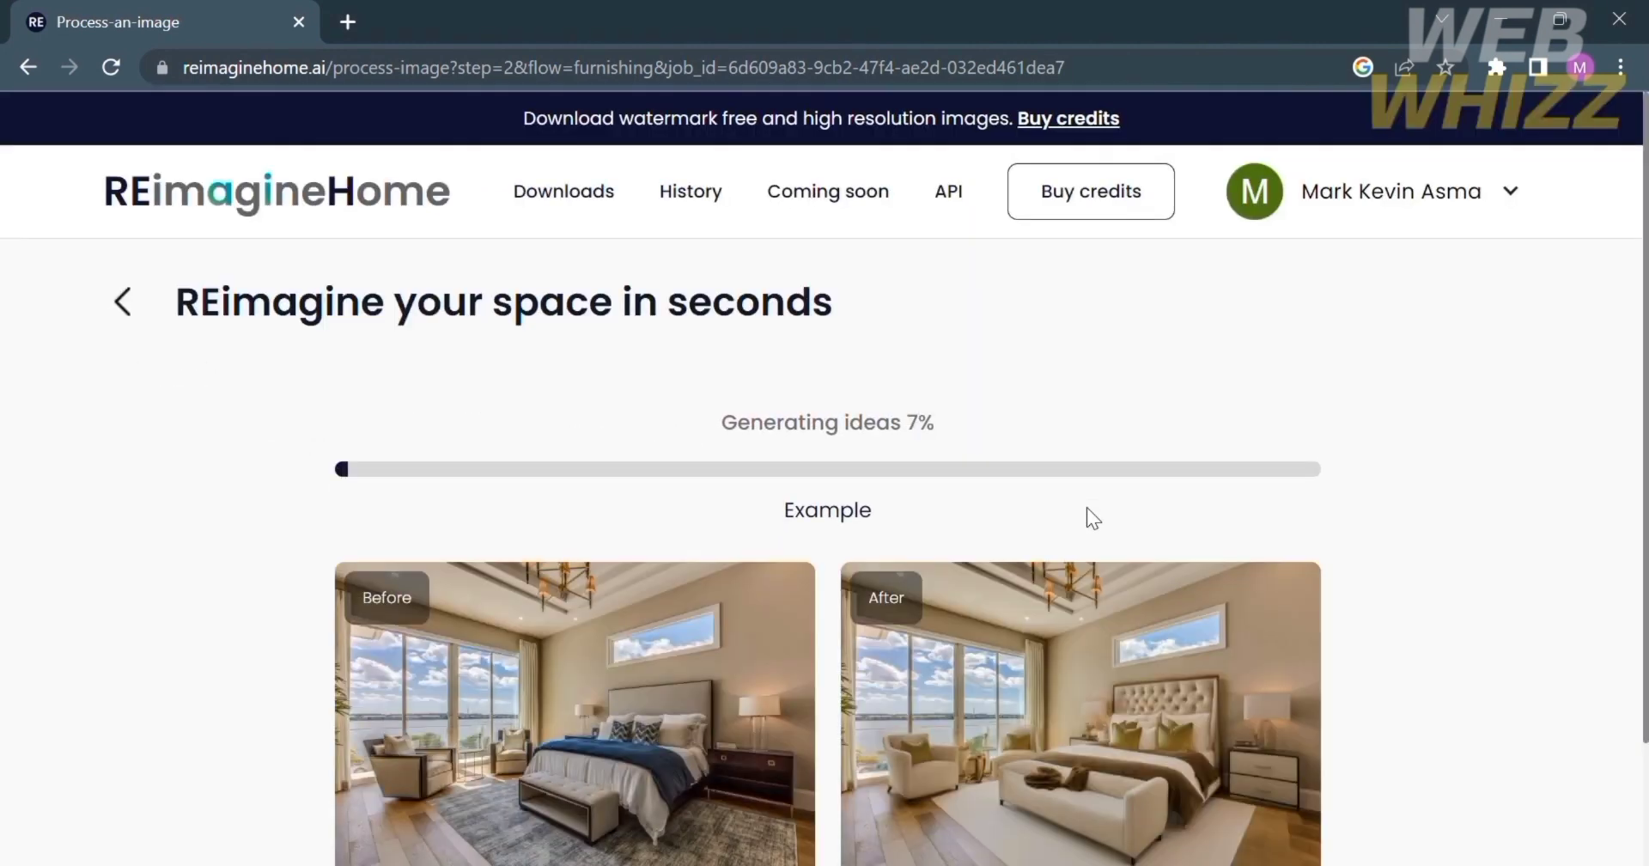
- Scroll down to the three finished Modern variations and view the original study photo enlarged
scroll(1086, 508, "down", 2)
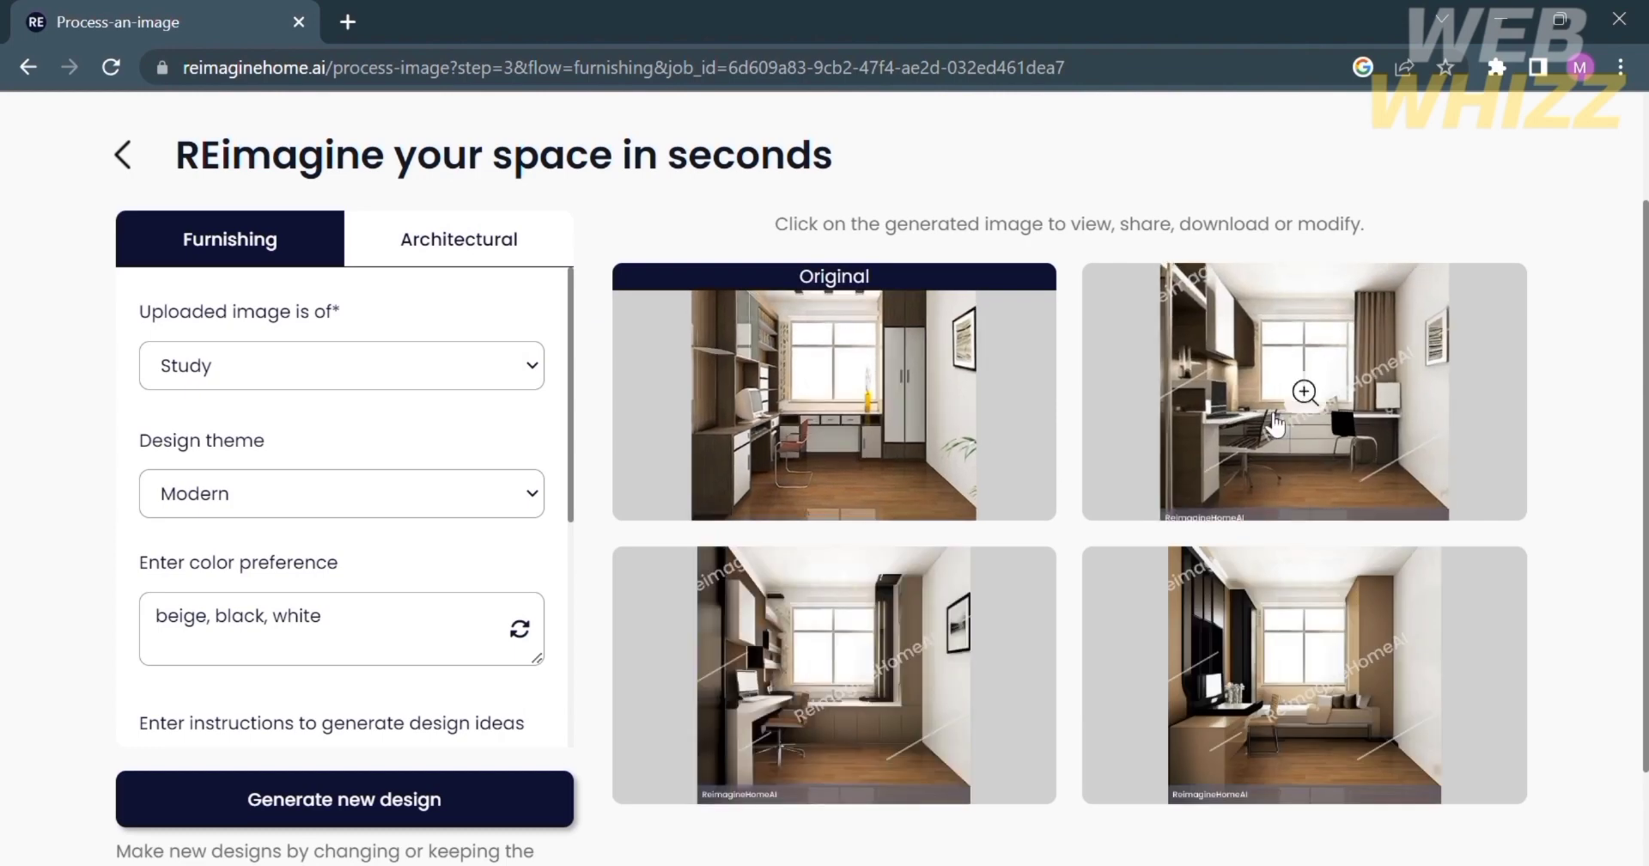
scroll(1030, 464, "down", 1)
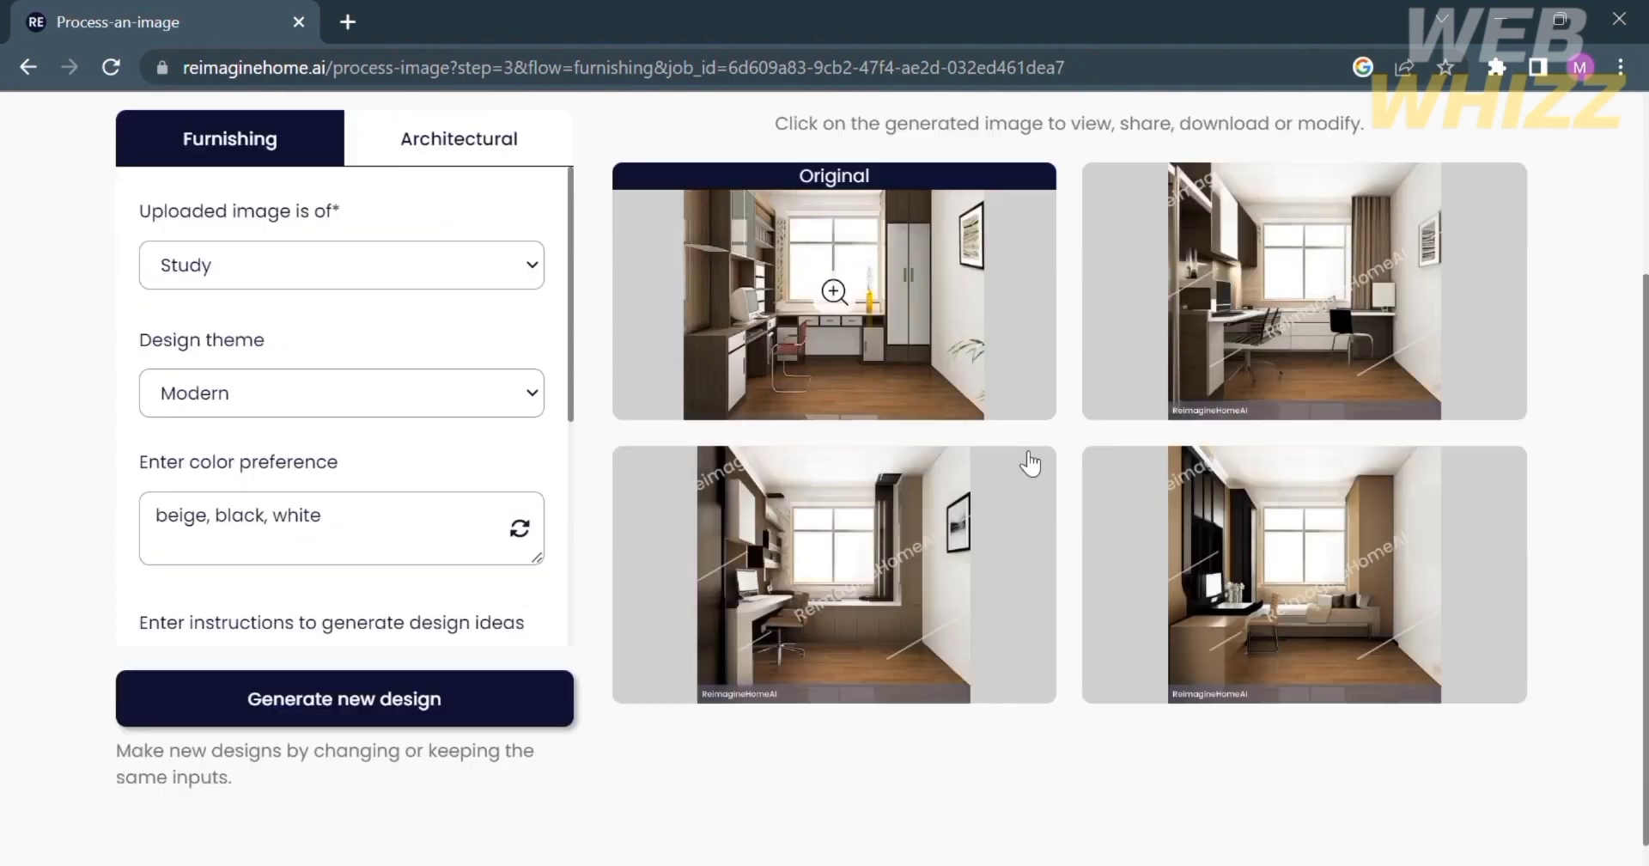
left_click(1028, 337)
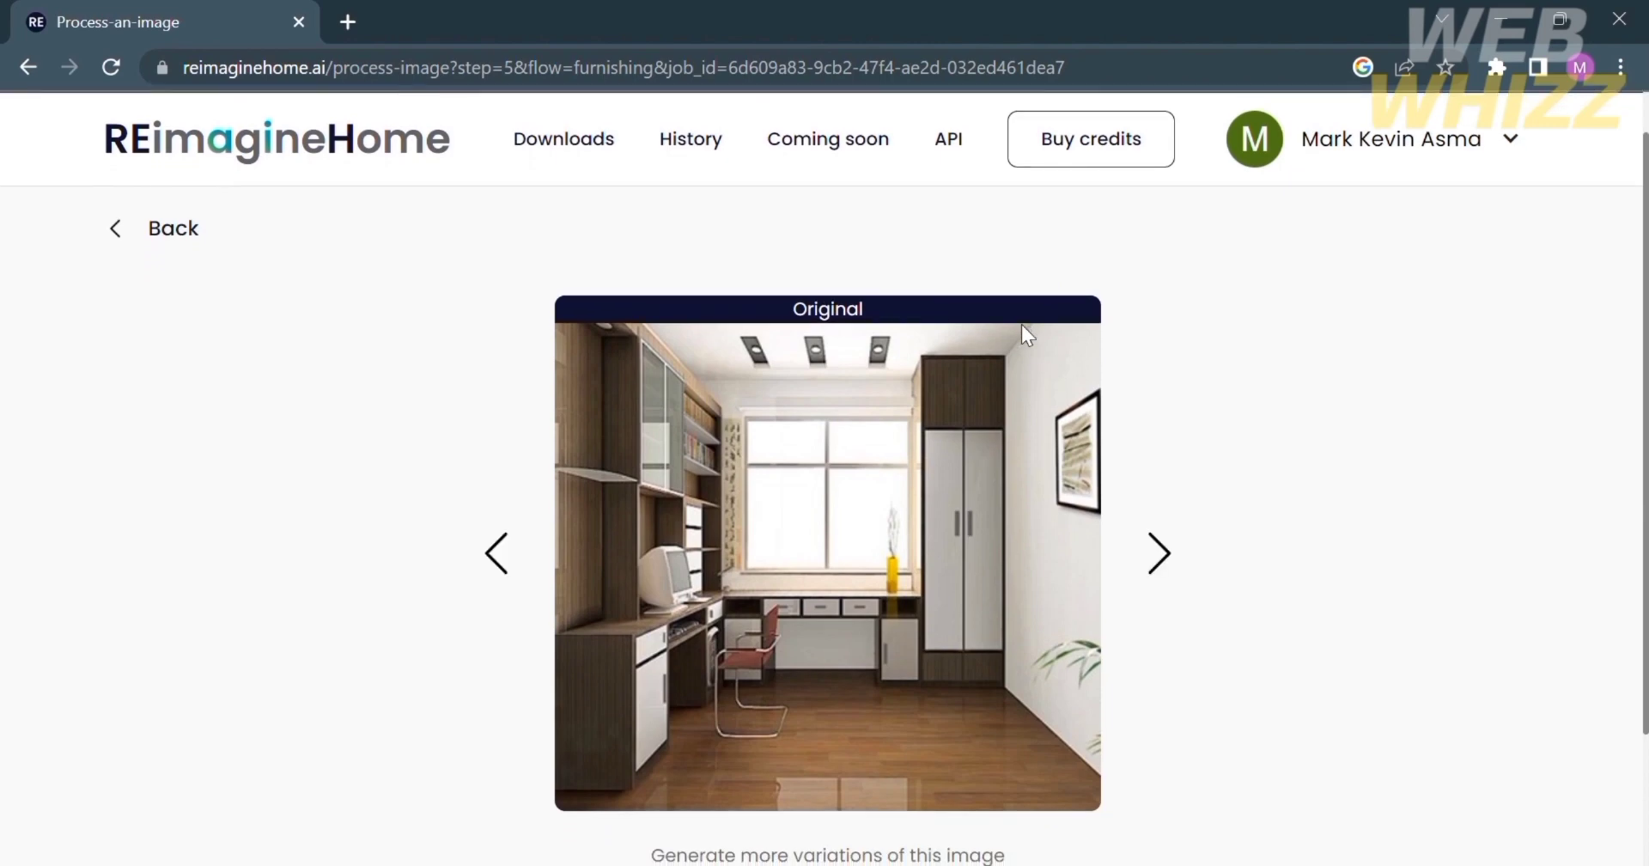
- Cycle forward through the three Modern variations and around to the original photo
left_click(1163, 544)
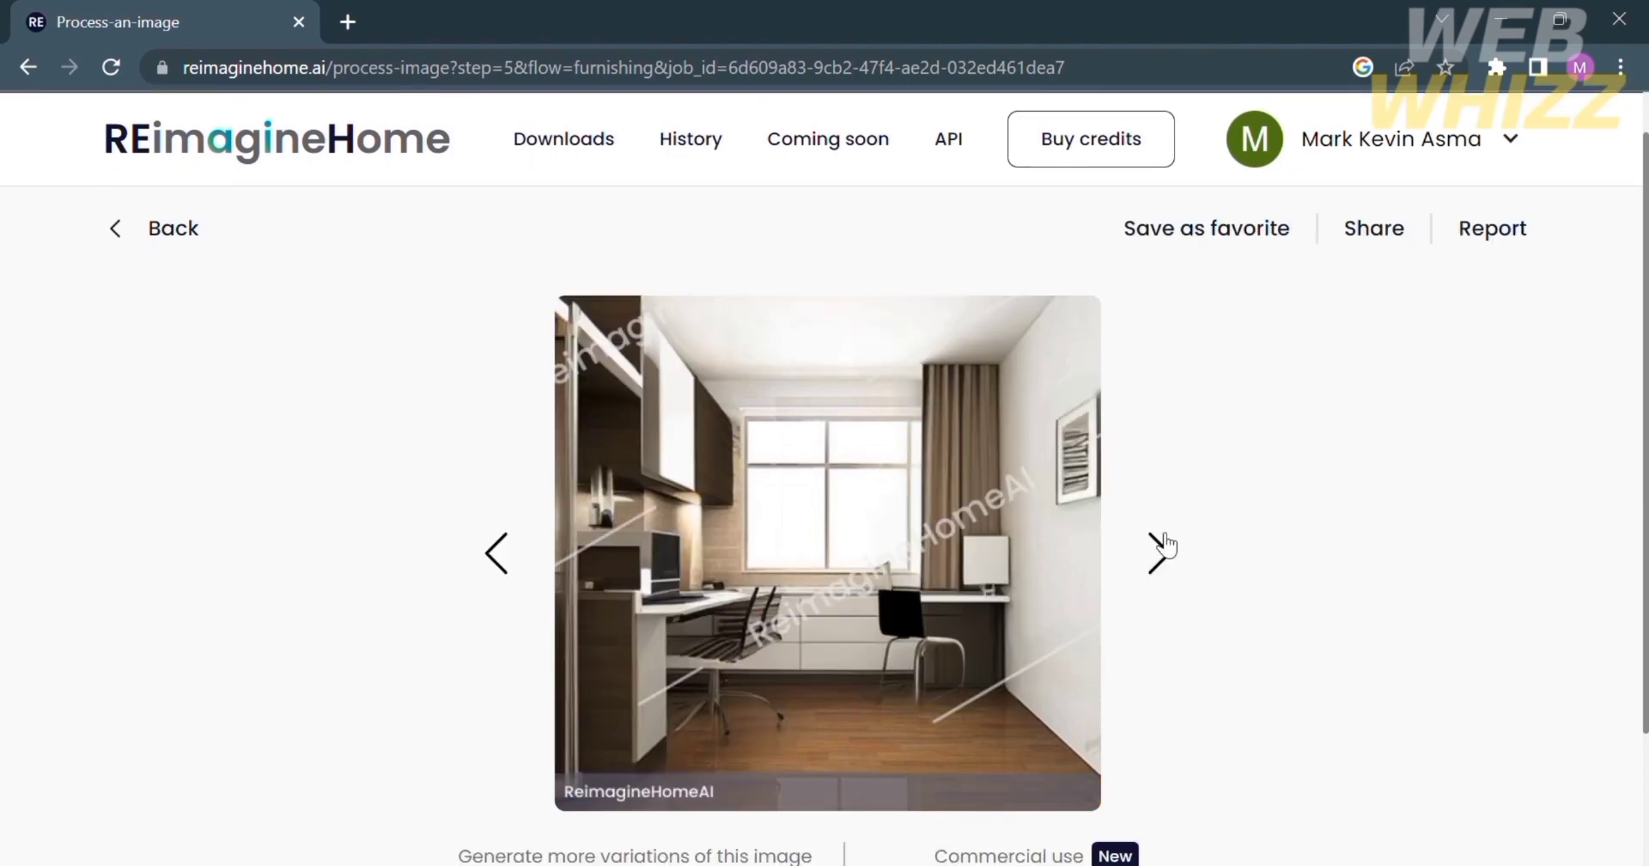
left_click(1163, 550)
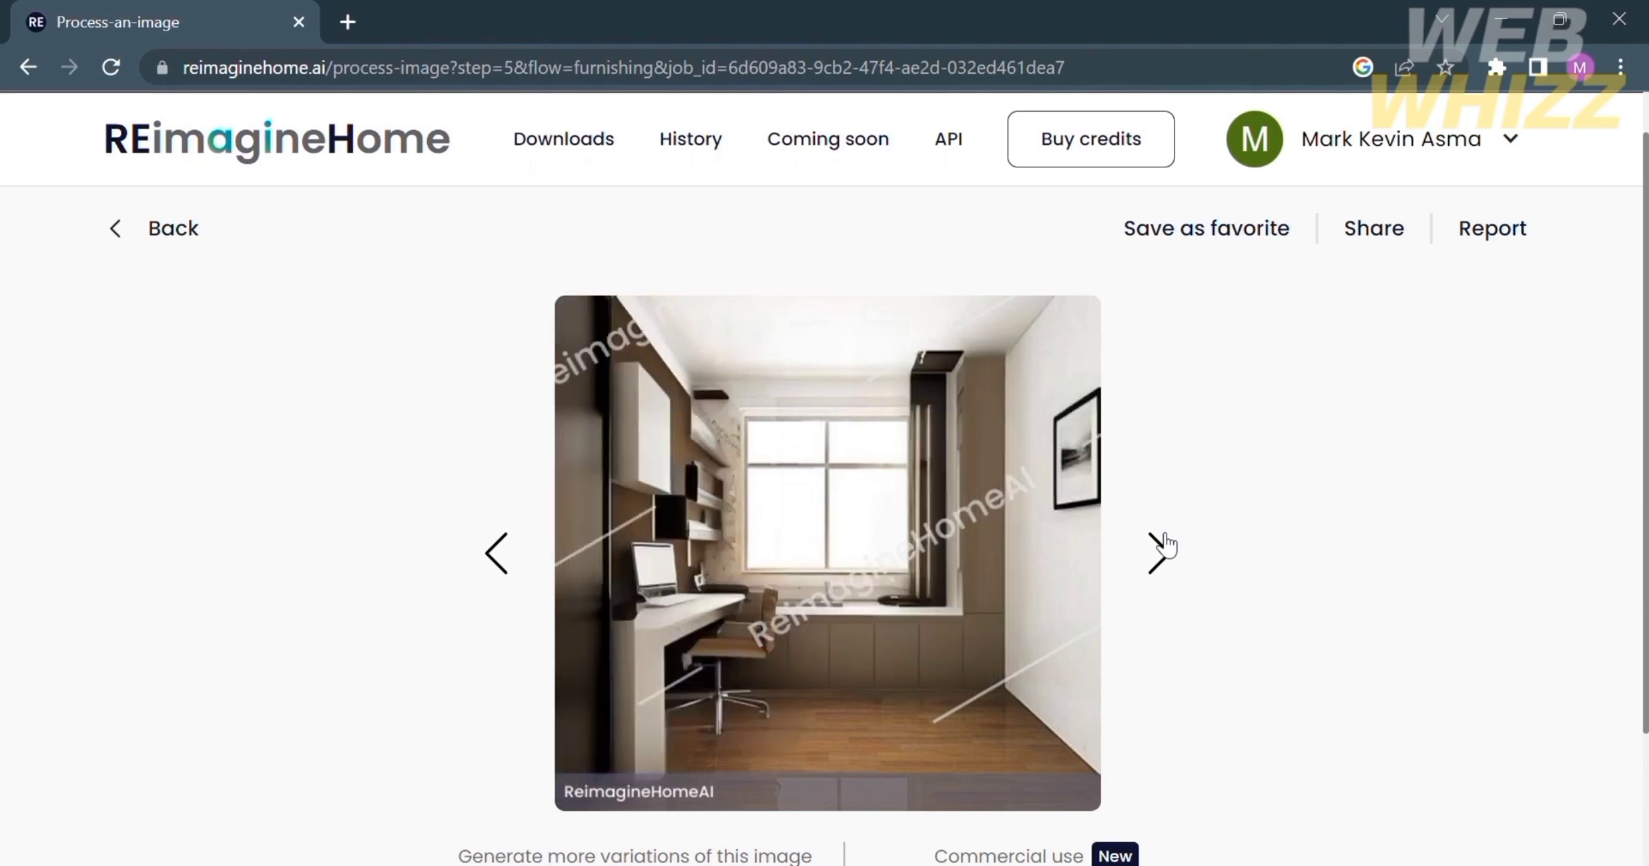
left_click(1162, 548)
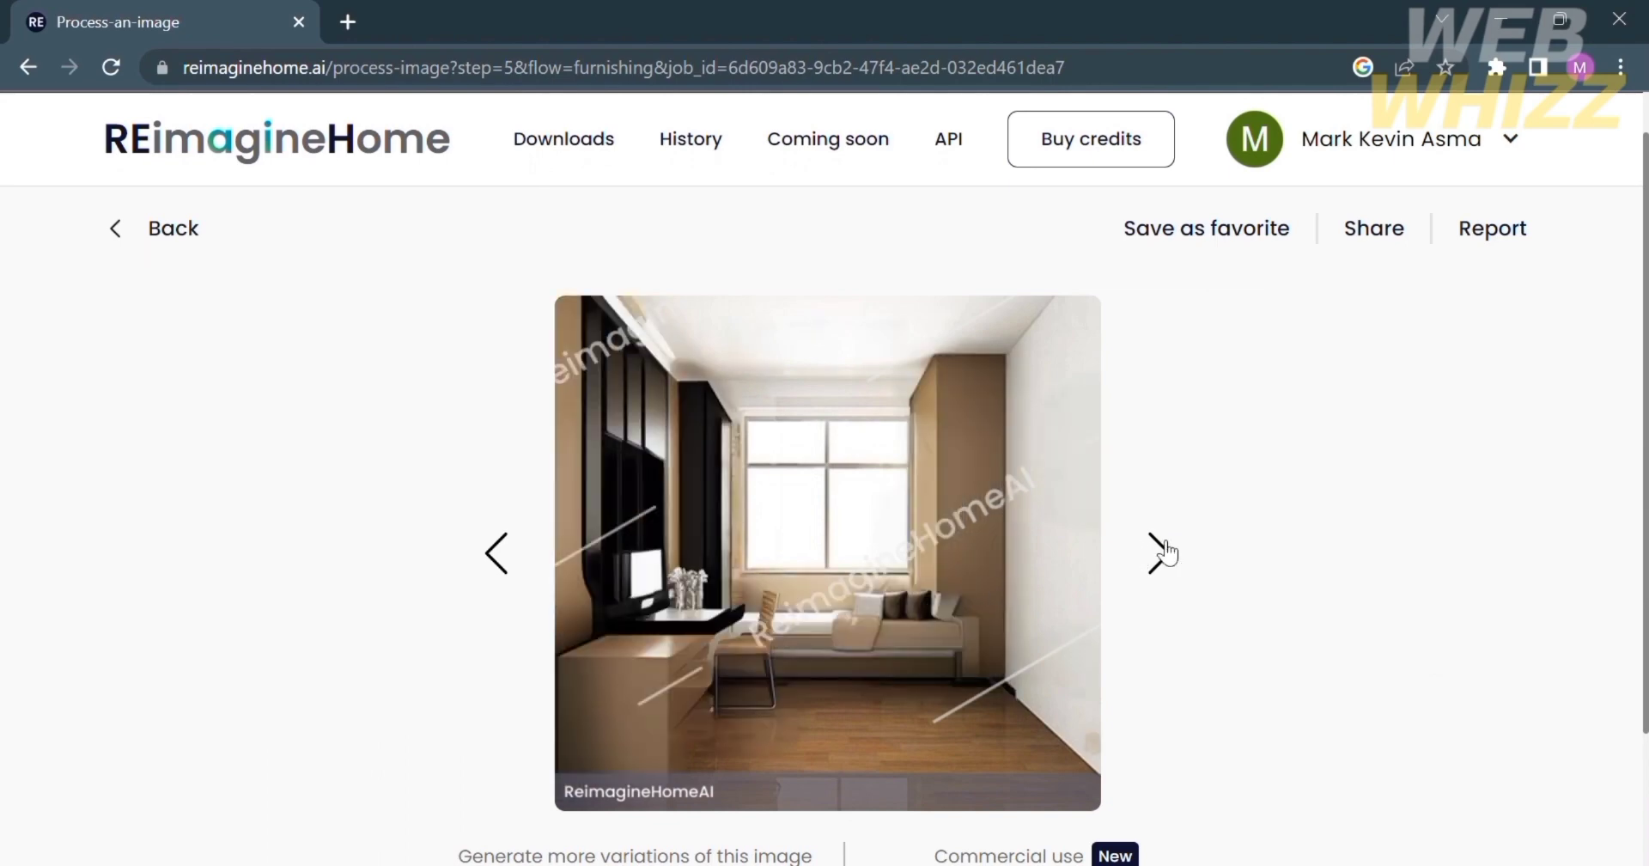
left_click(1167, 549)
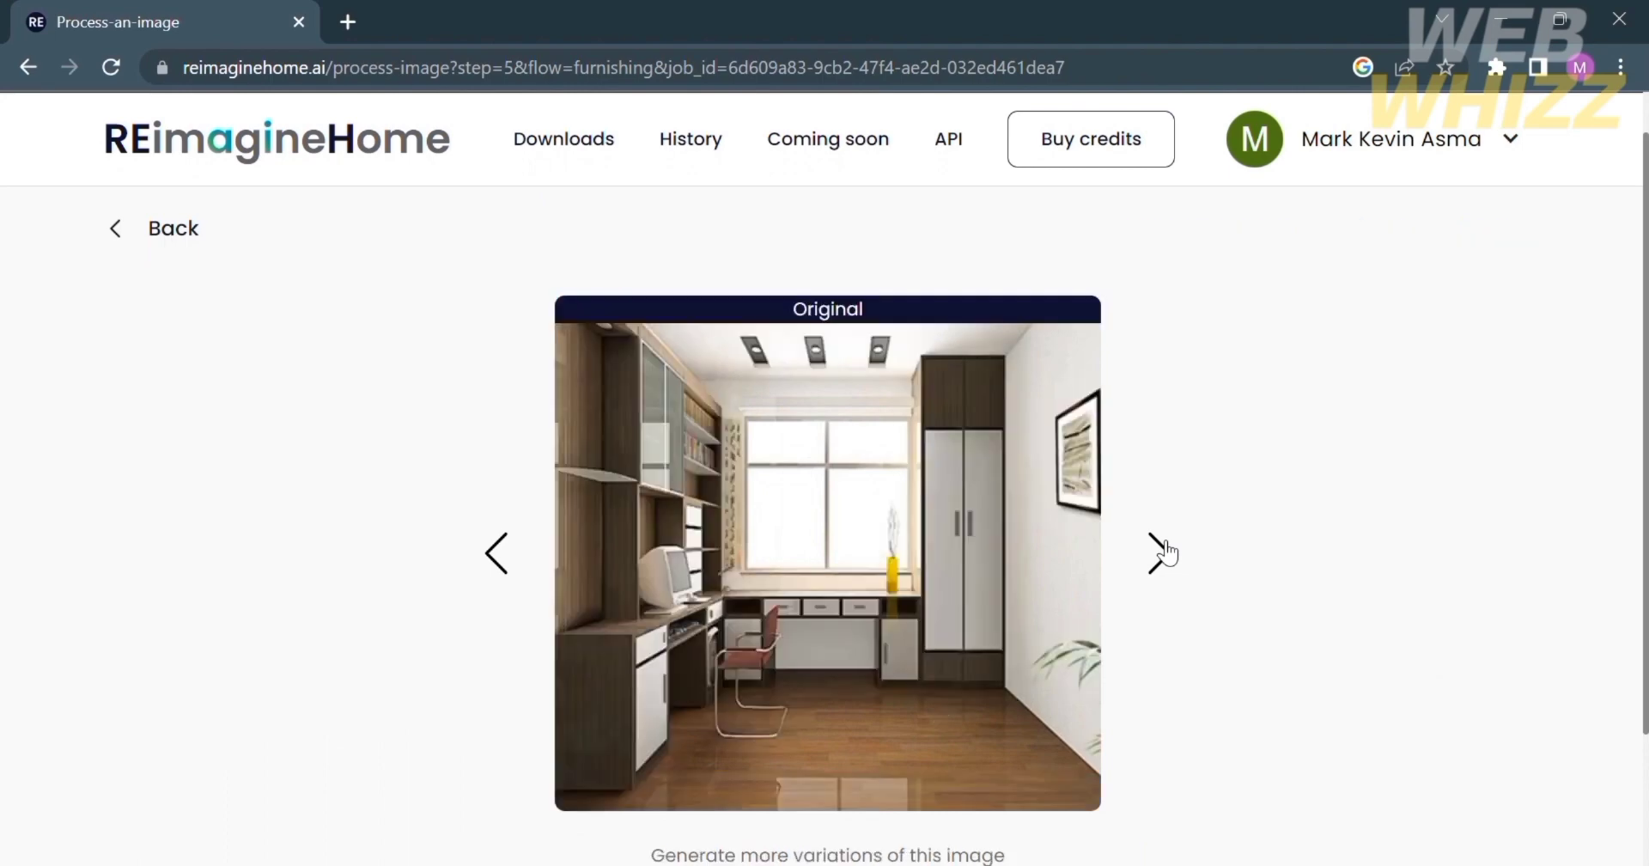
- Step backward through the variations to the original, then return to the design form
left_click(502, 580)
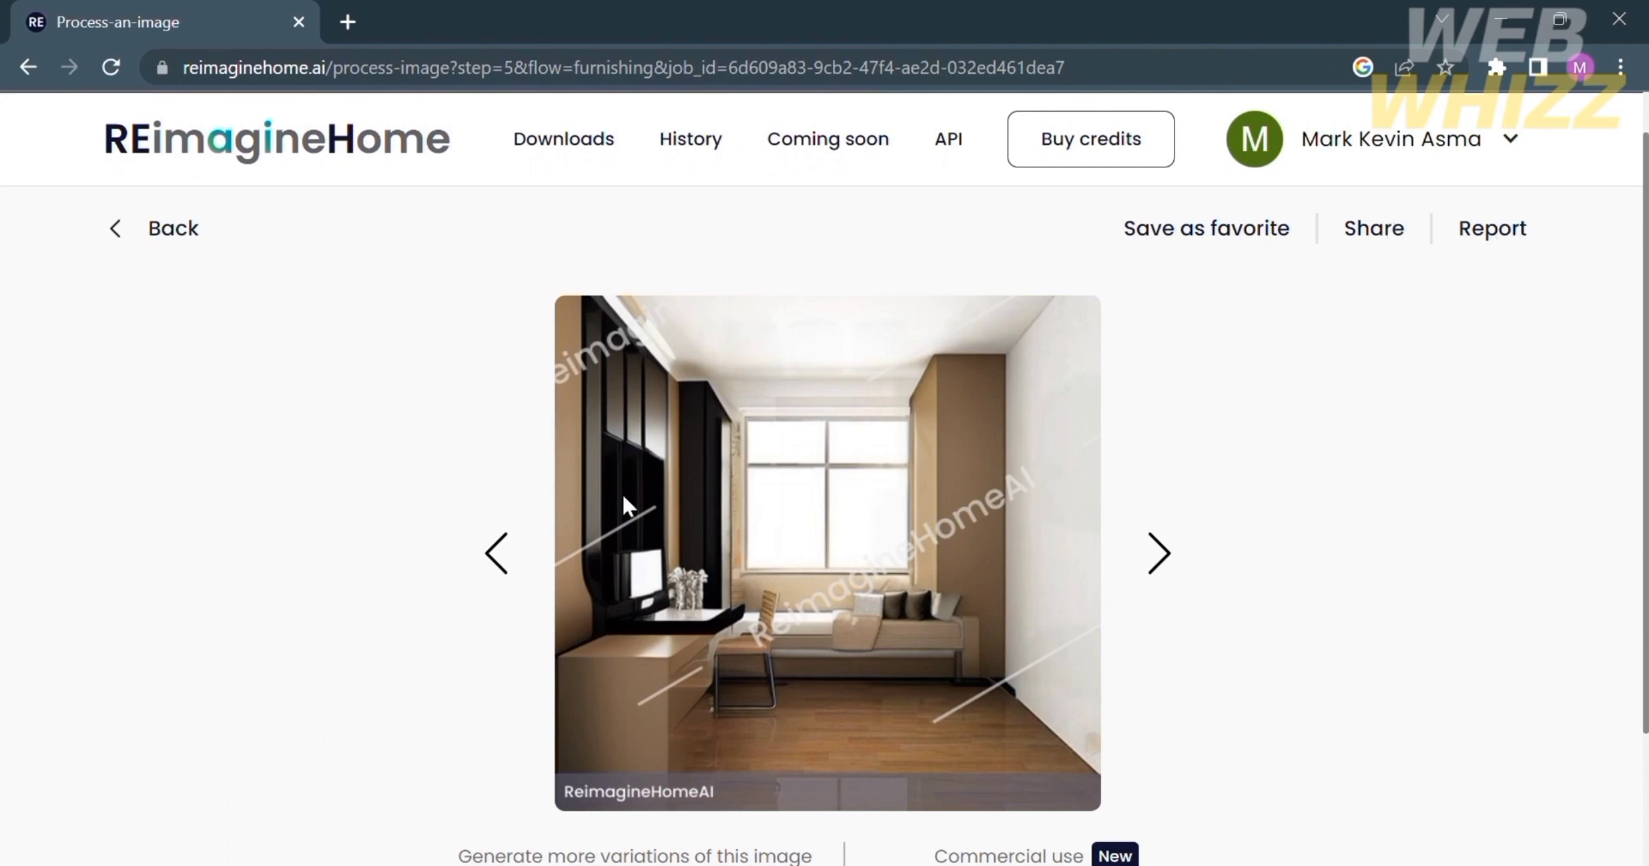
left_click(514, 552)
left_click(515, 551)
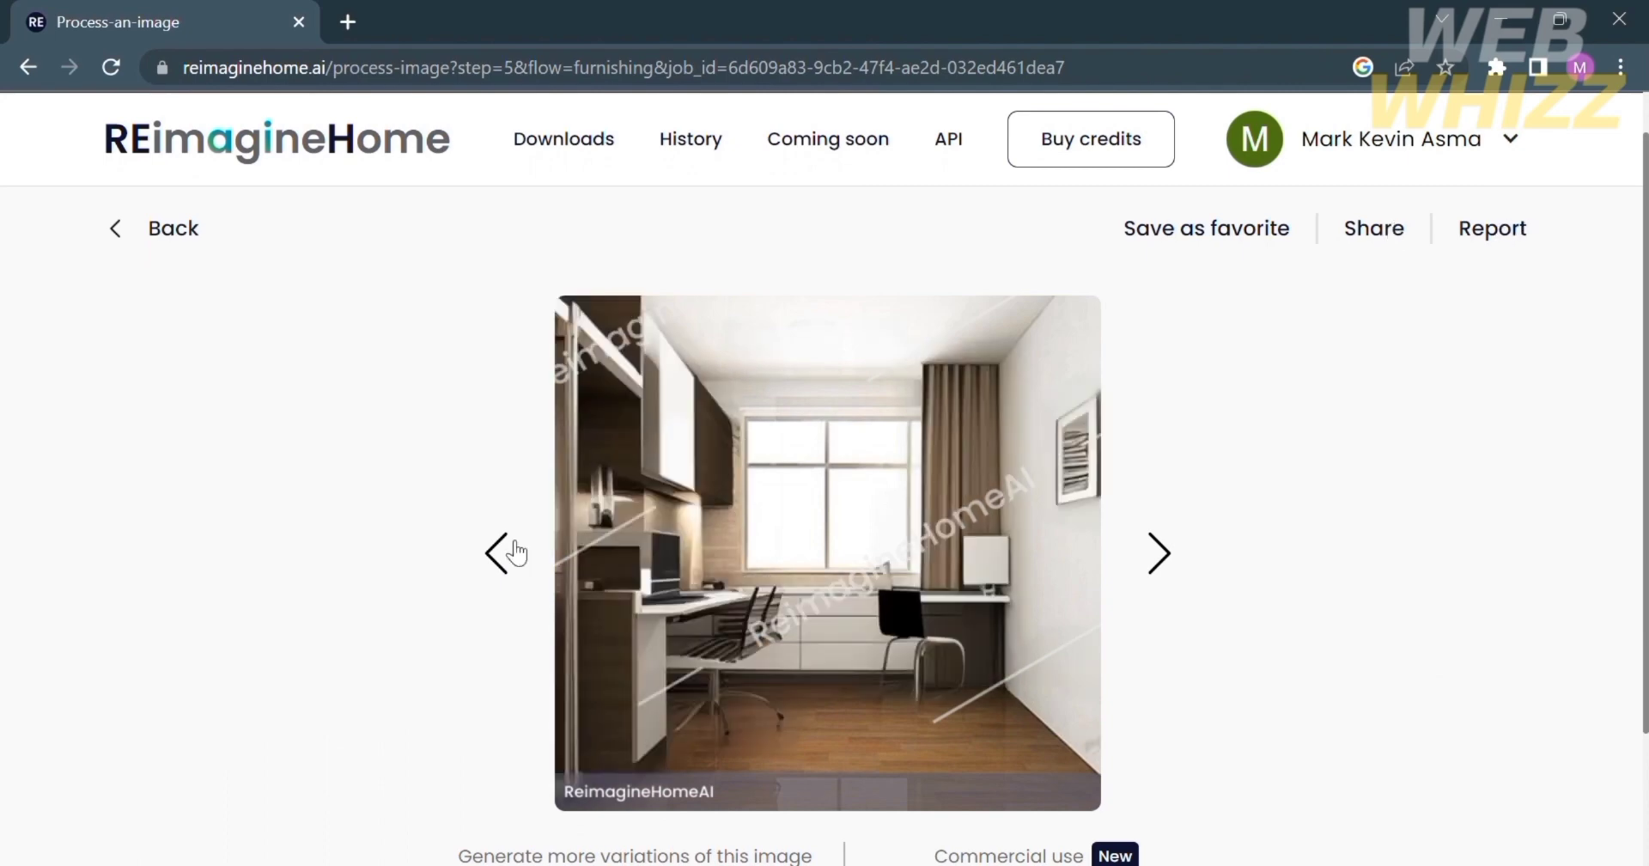
left_click(515, 552)
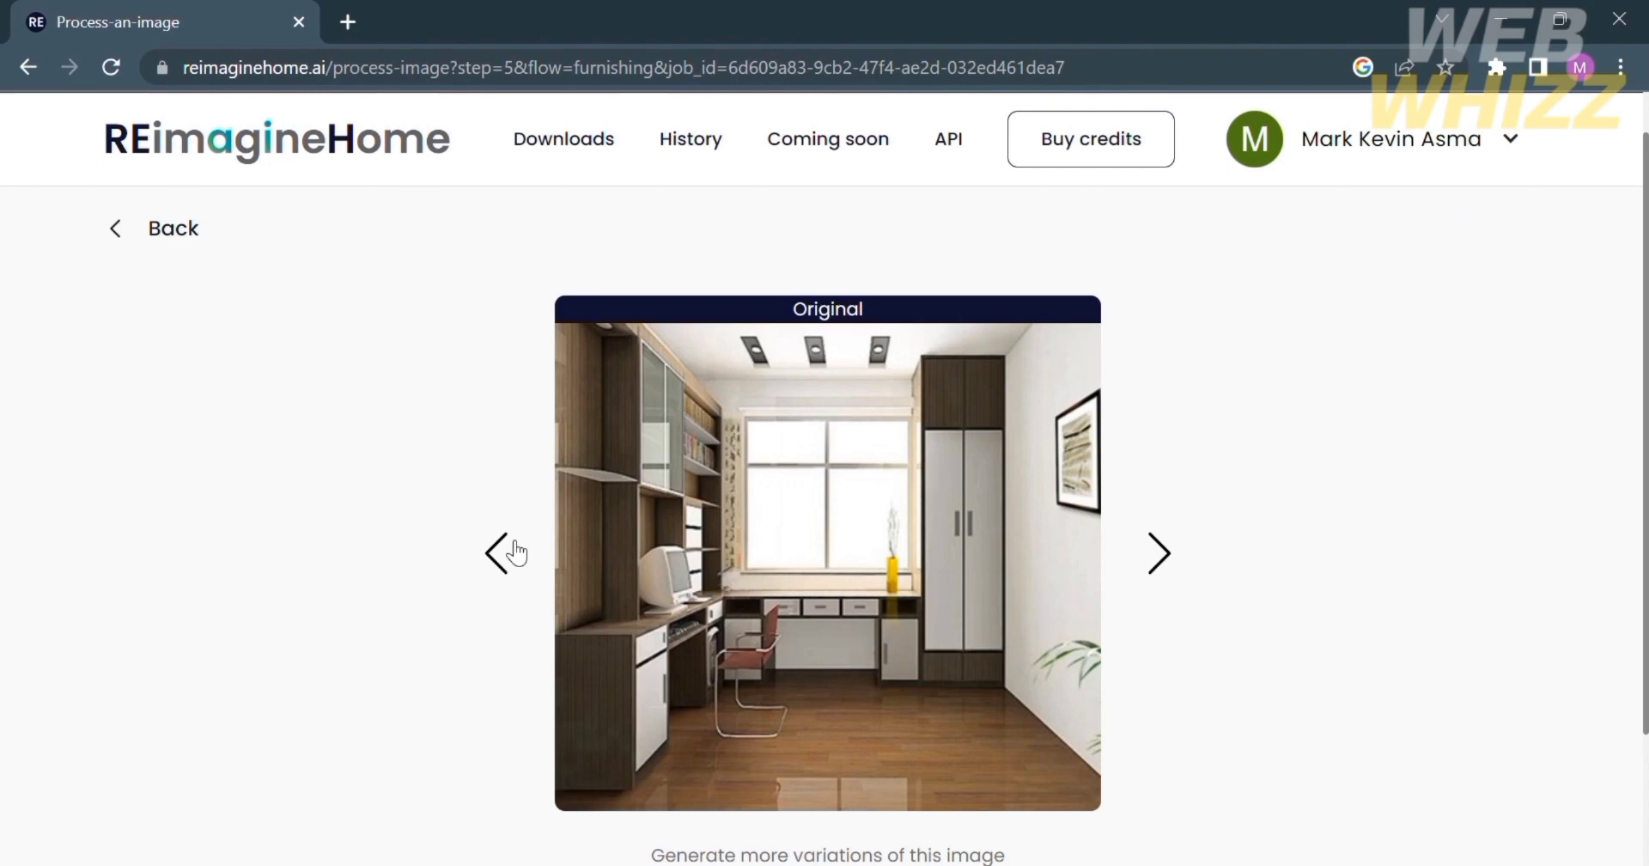
left_click(146, 245)
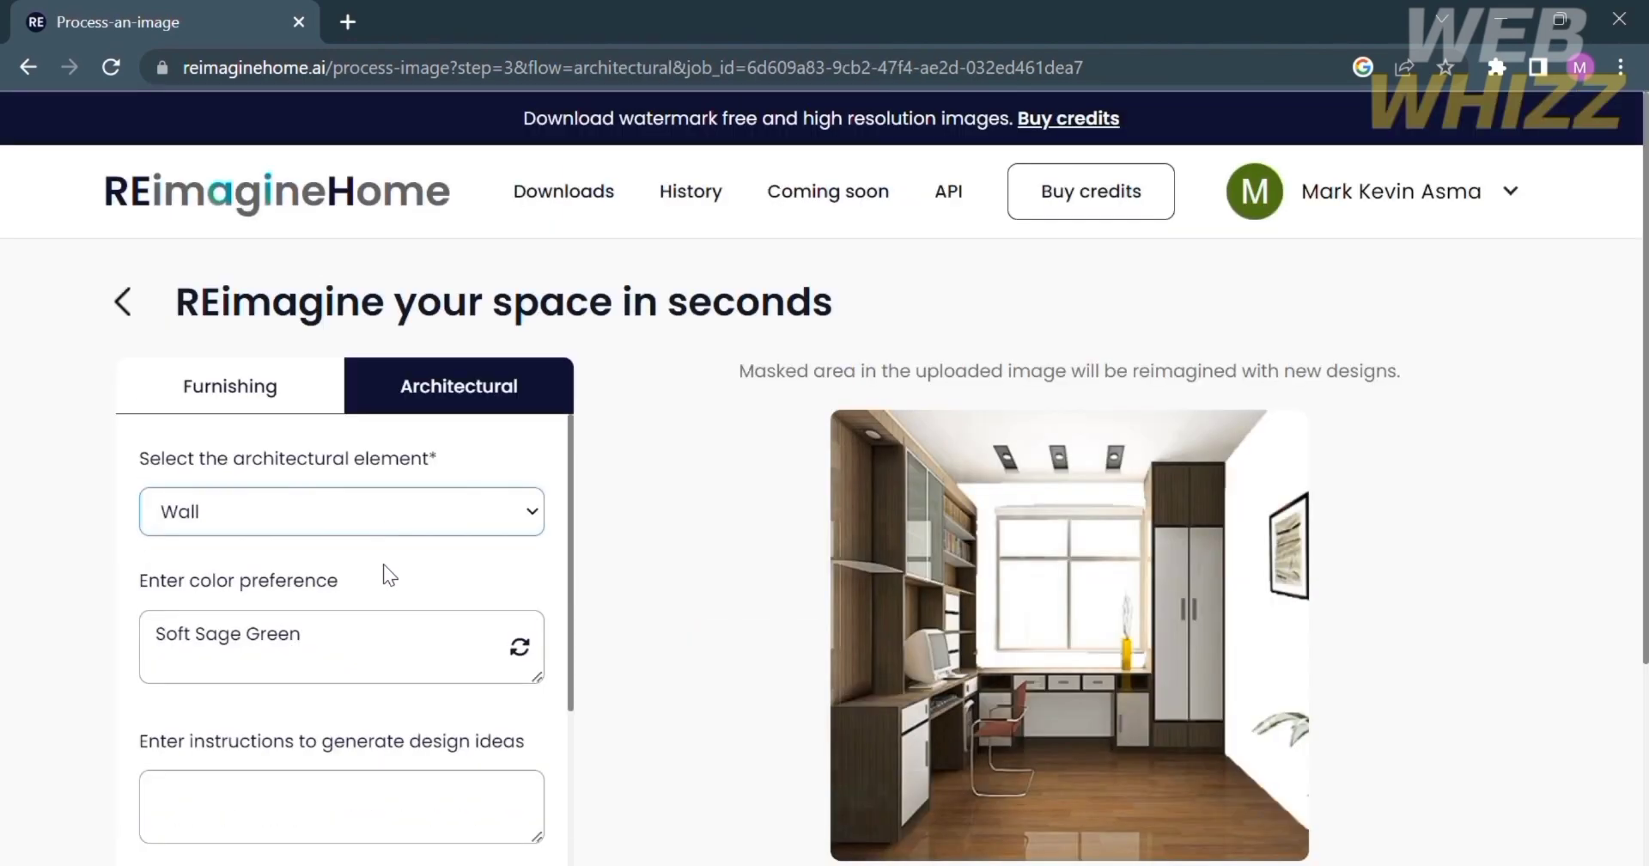
- Scroll through the Architectural wall options and focus the colour preference box
scroll(379, 563, "down", 2)
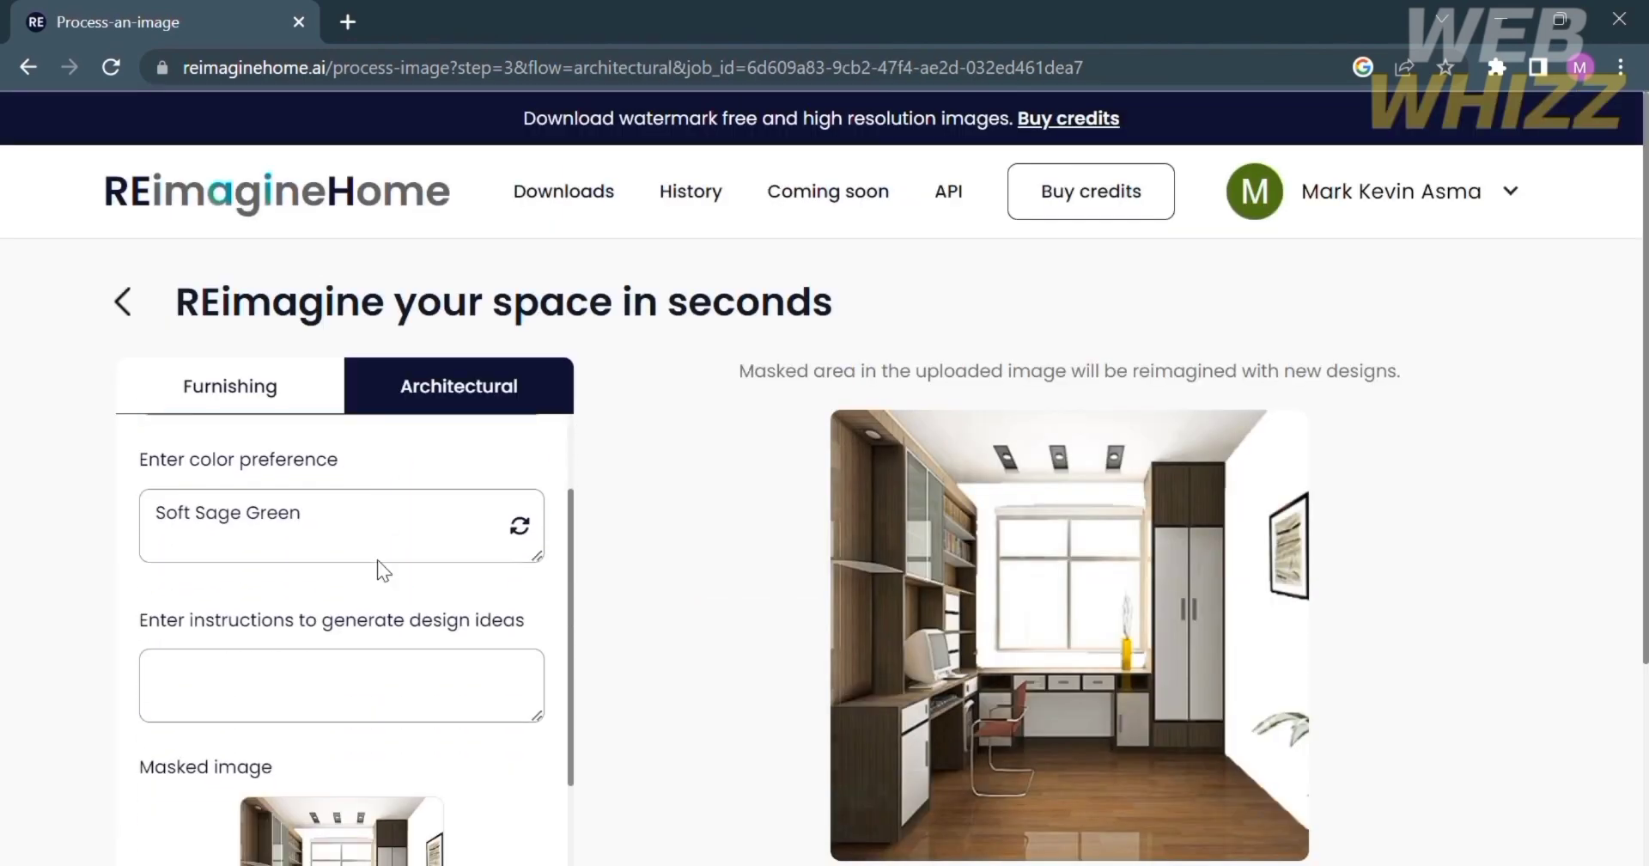
scroll(392, 572, "down", 3)
scroll(389, 570, "up", 3)
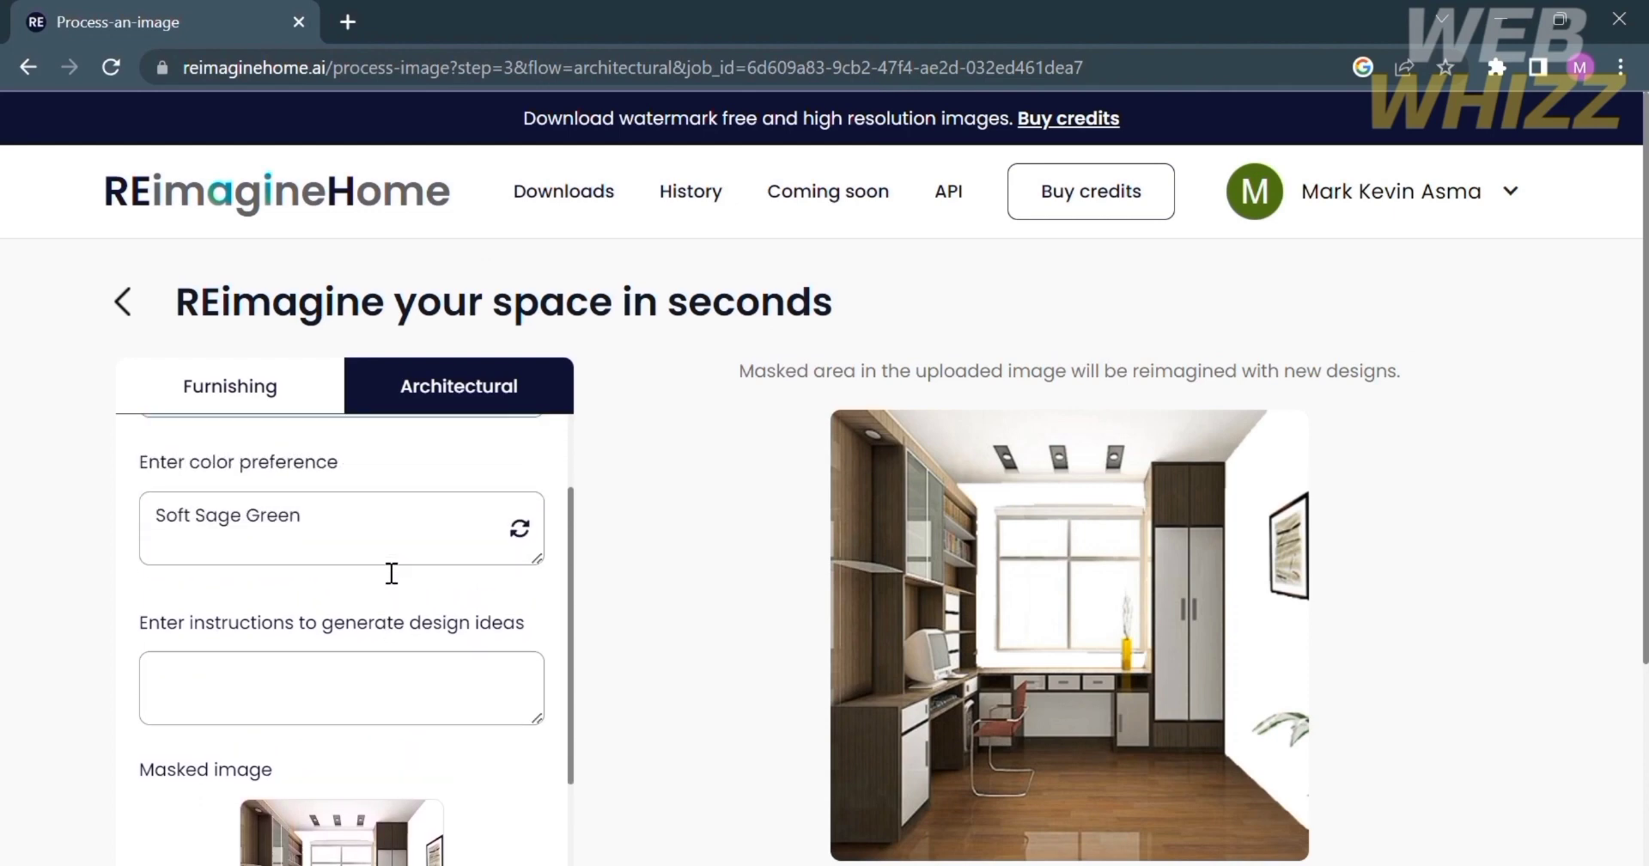
left_click(407, 551)
- Start a wall design instruction reading 'Put' in the instructions box
left_click(397, 707)
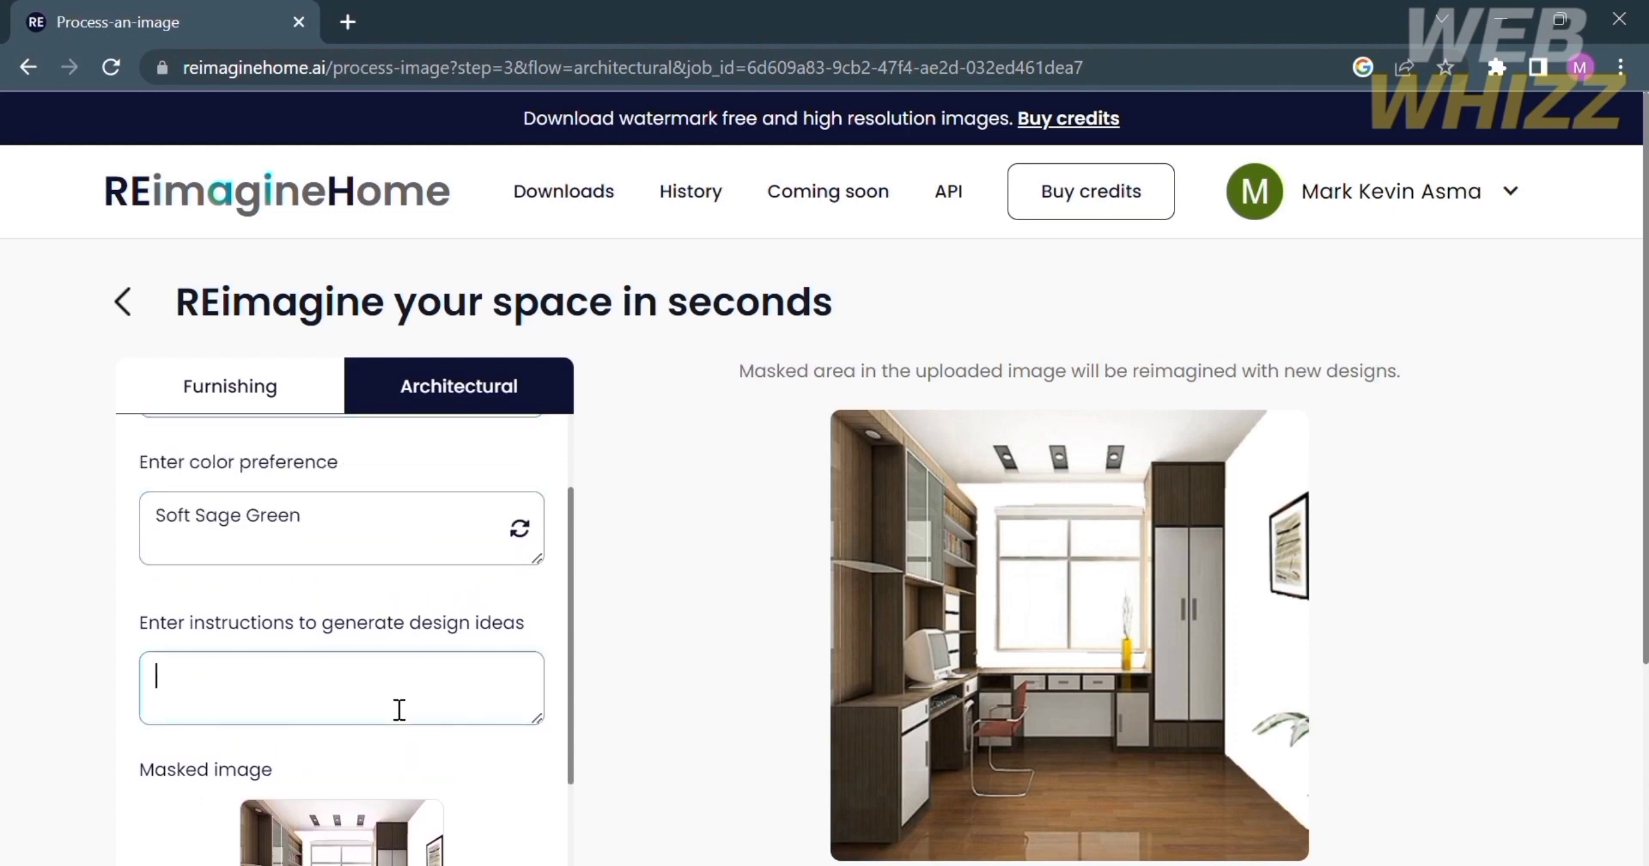
scroll(400, 709, "down", 2)
scroll(399, 708, "up", 1)
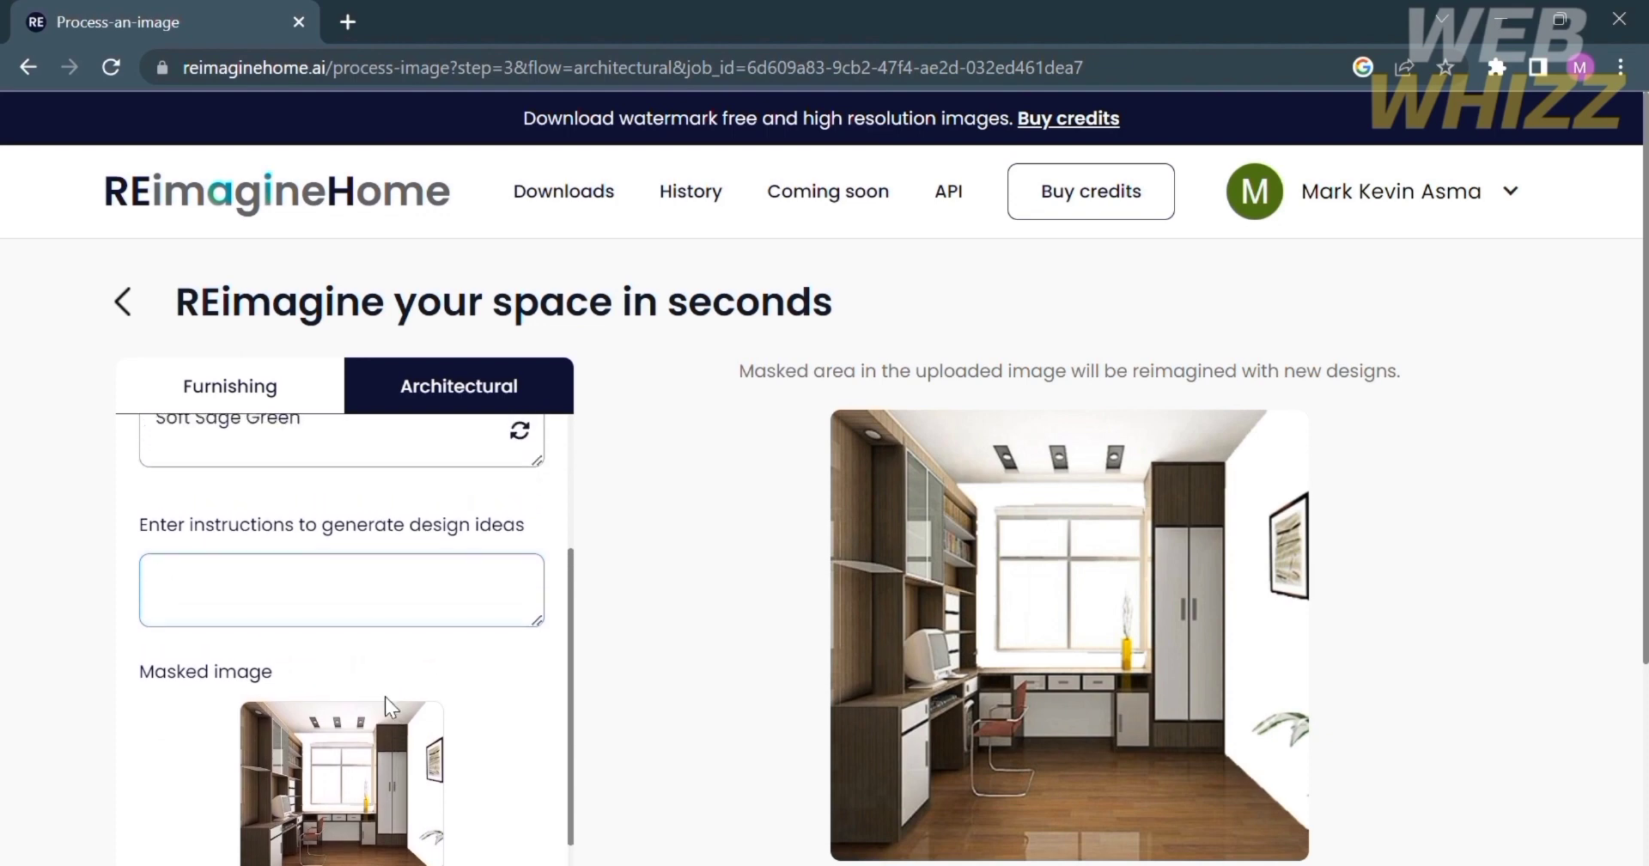
type("Put")
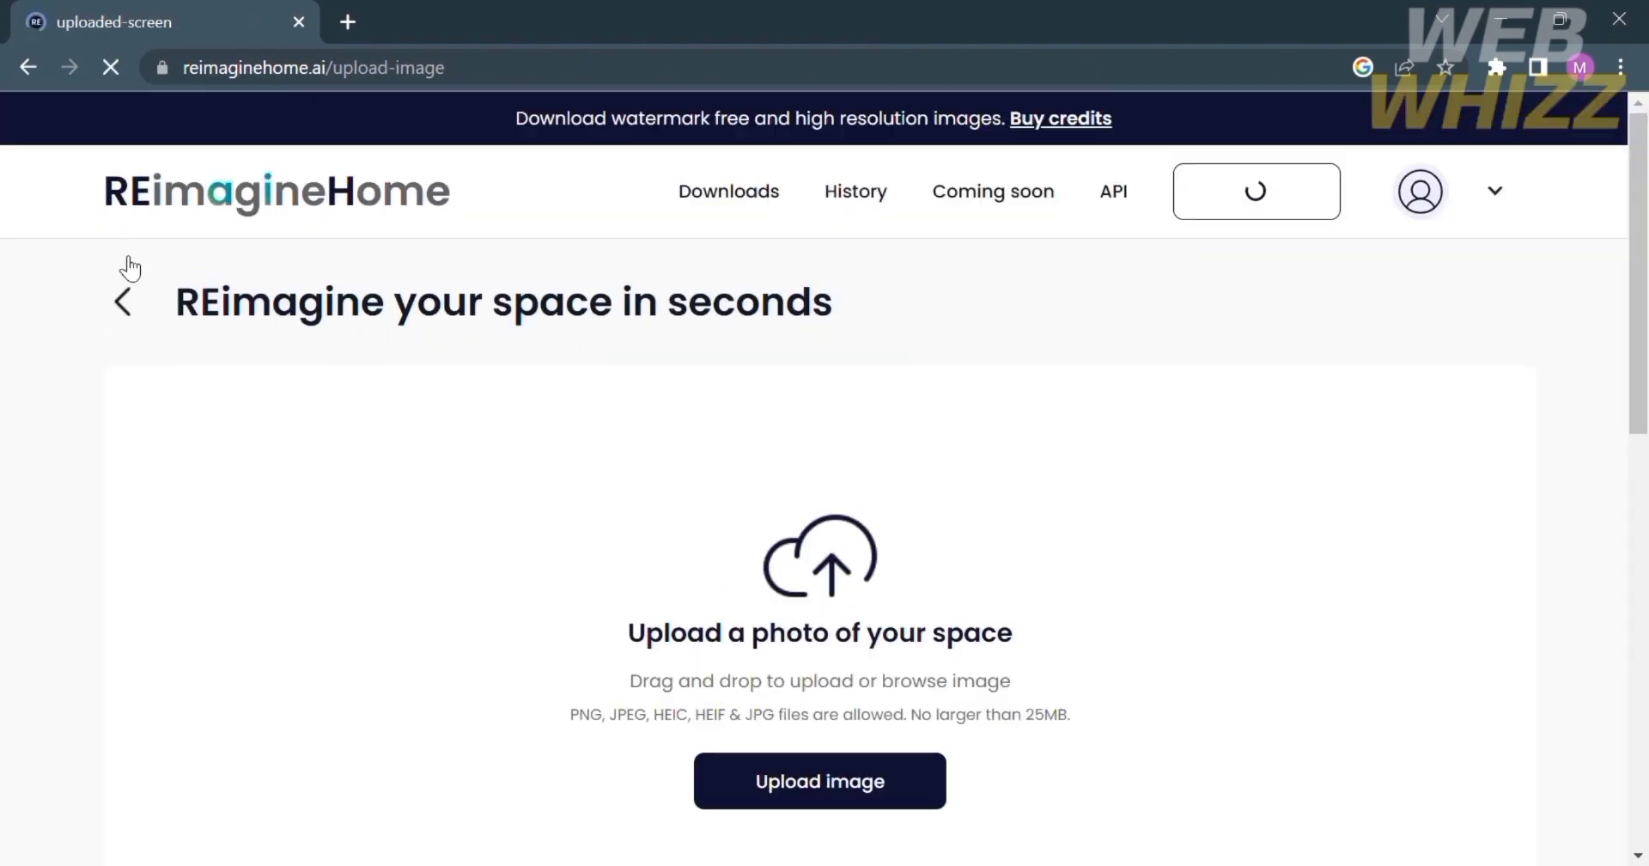
scroll(818, 532, "down", 5)
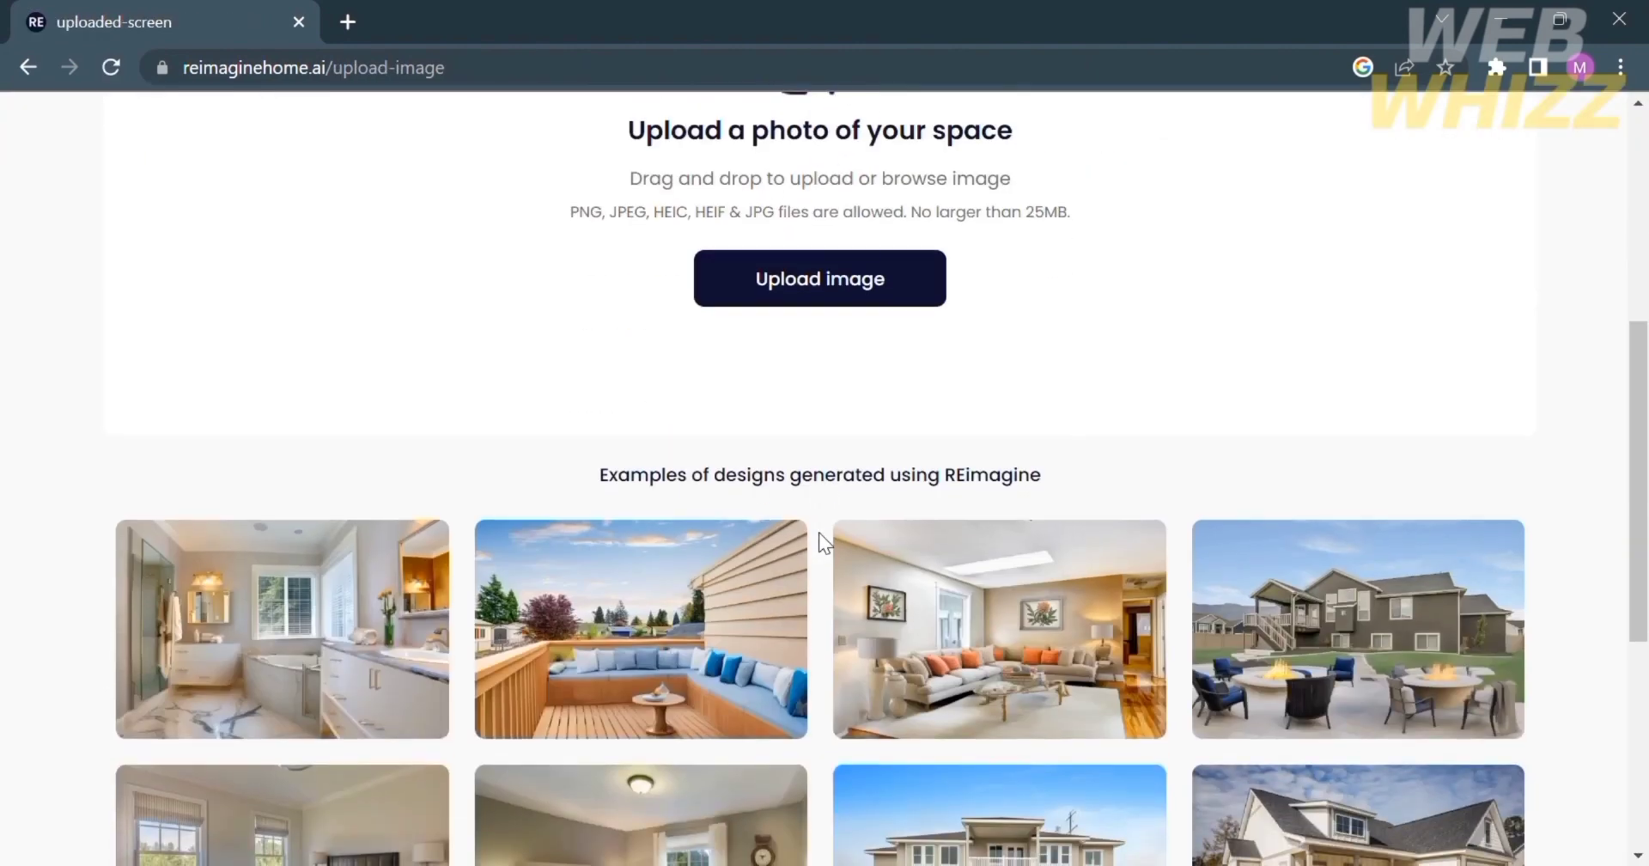